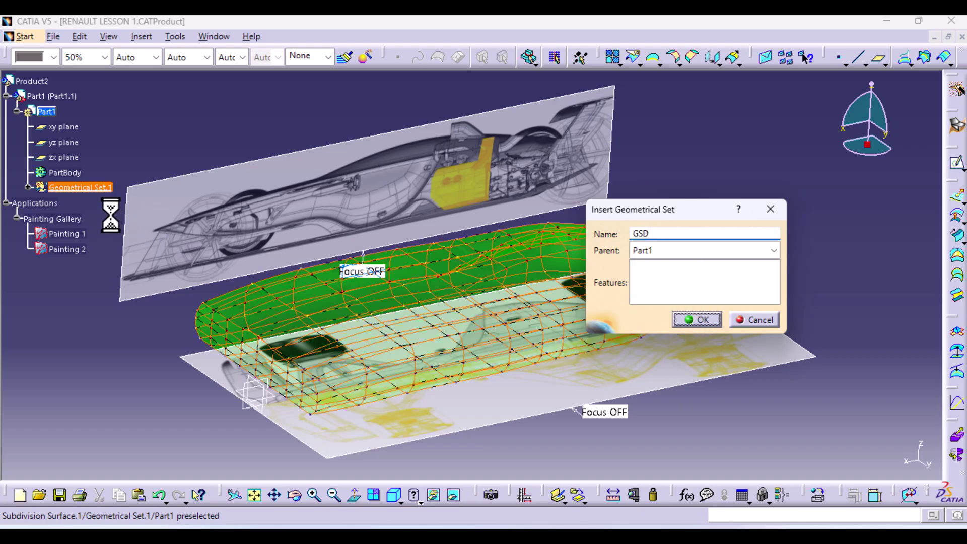
Define the GSD geometrical set as the in-work object.
right_click(57, 203)
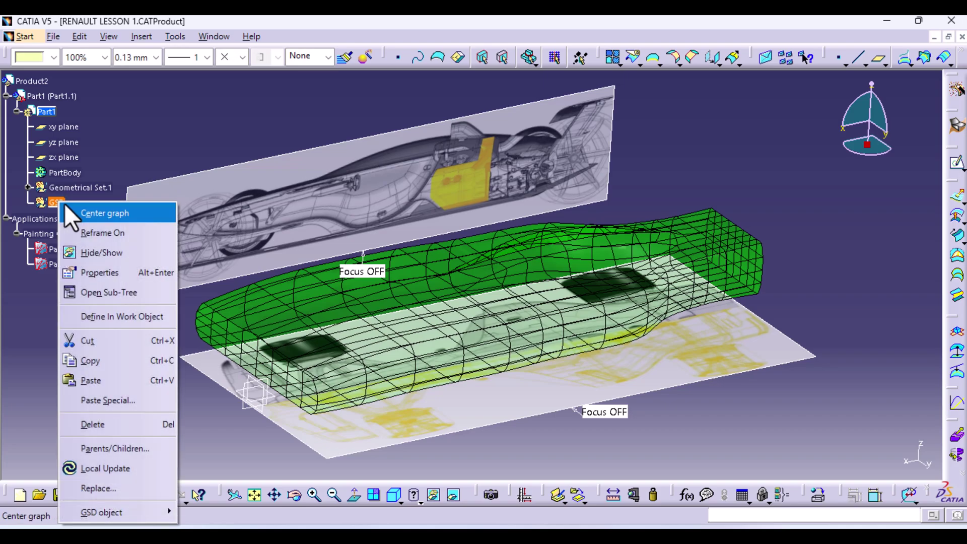
click(136, 316)
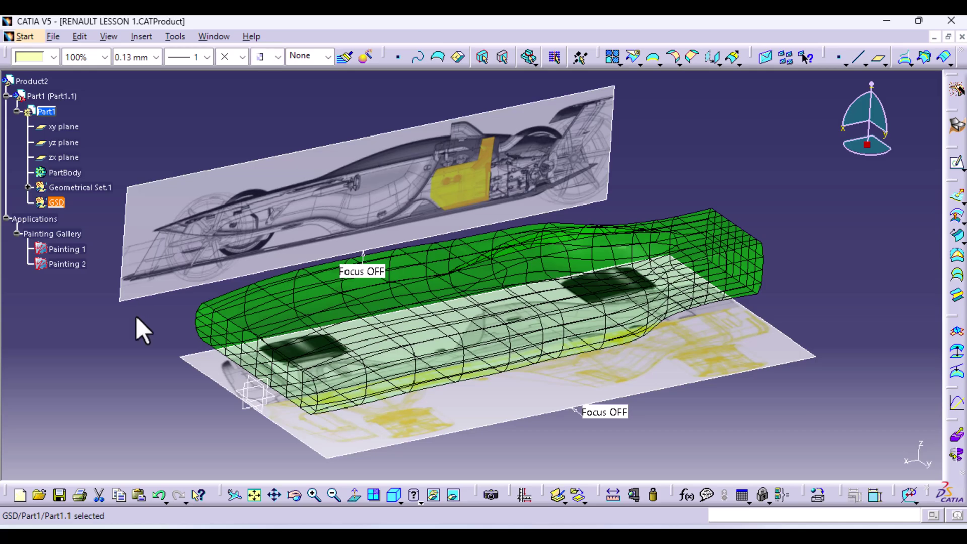
Expand Geometrical Set.1 and show the hidden Subdivision Surface.3 that crosses the car body.
middle_drag(432, 322, 315, 398)
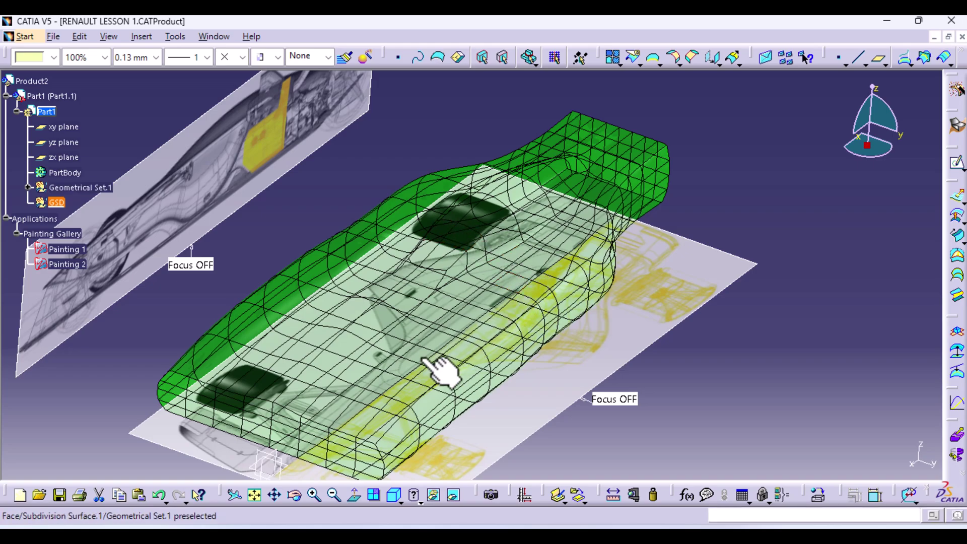
mouse_move(395, 351)
middle_down()
mouse_move(384, 279)
mouse_move(384, 305)
mouse_move(403, 327)
mouse_move(384, 297)
mouse_move(452, 325)
mouse_move(406, 361)
mouse_move(367, 280)
mouse_move(352, 267)
mouse_move(346, 276)
mouse_move(367, 276)
middle_up()
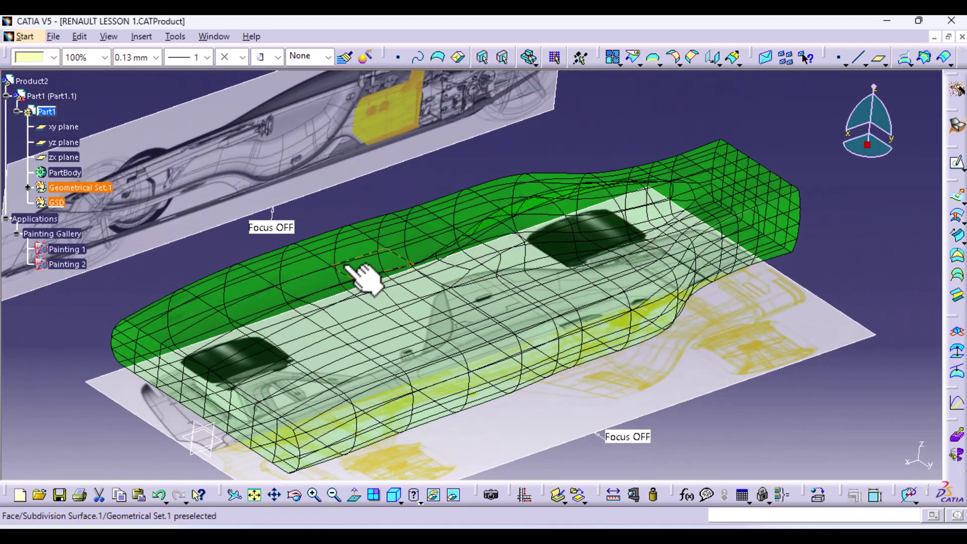
click(28, 187)
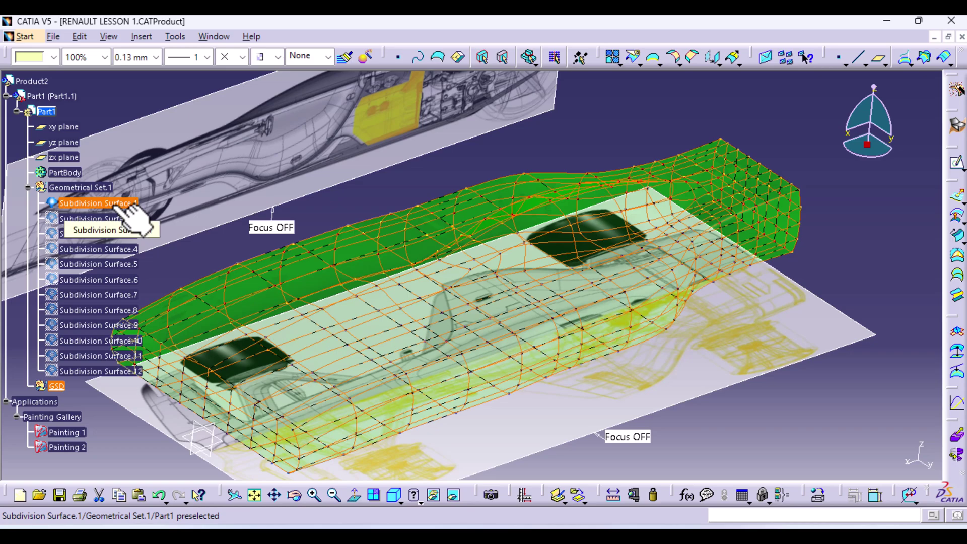
middle_drag(574, 158, 568, 171)
click(578, 155)
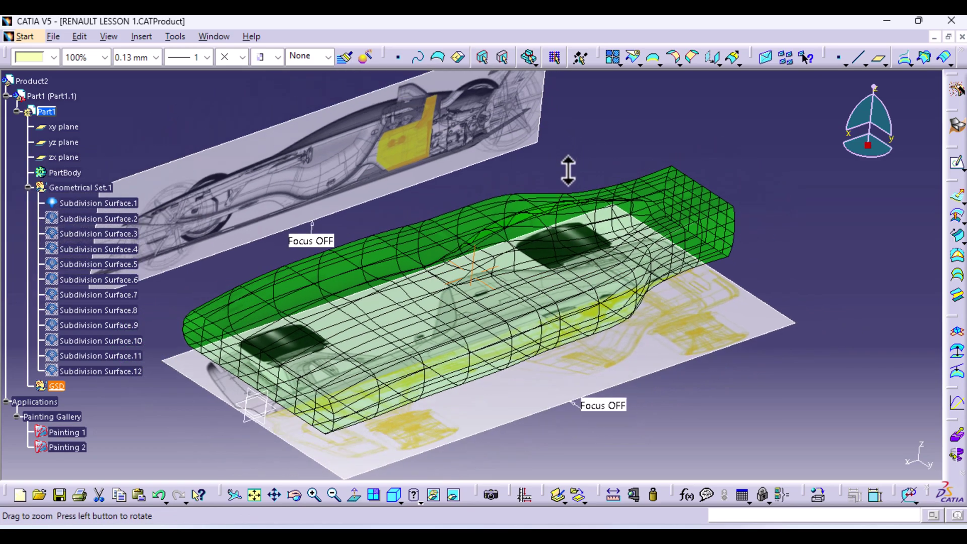
middle_drag(310, 273, 317, 197)
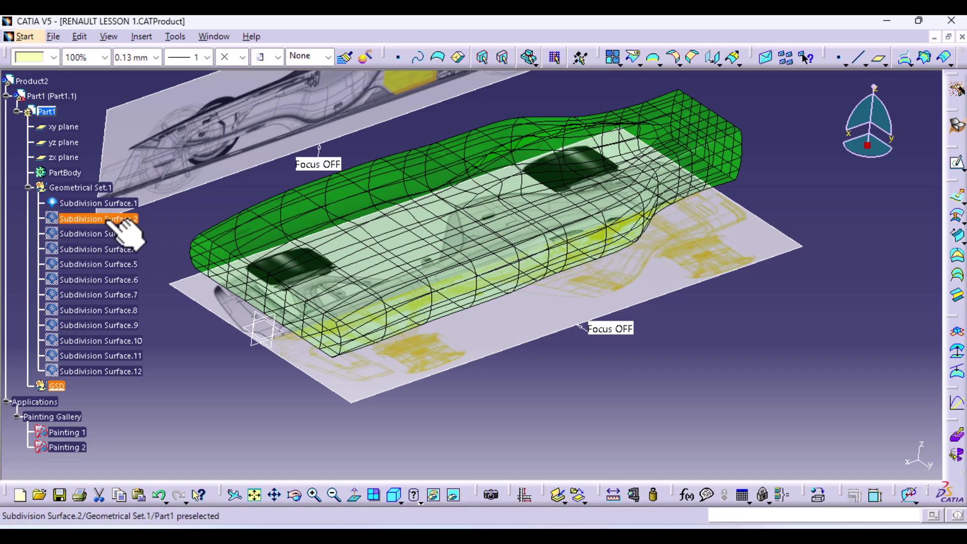
double_click(117, 222)
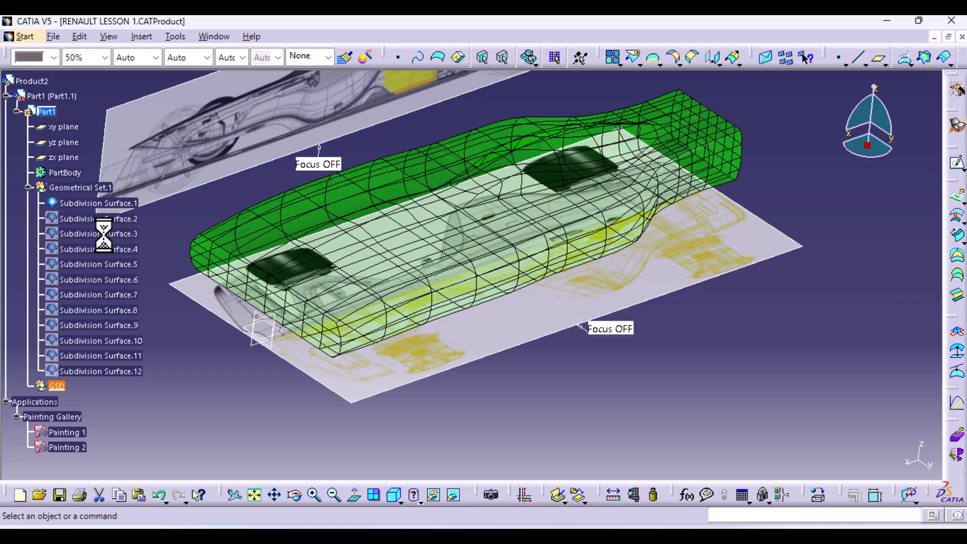
right_click(103, 234)
click(133, 250)
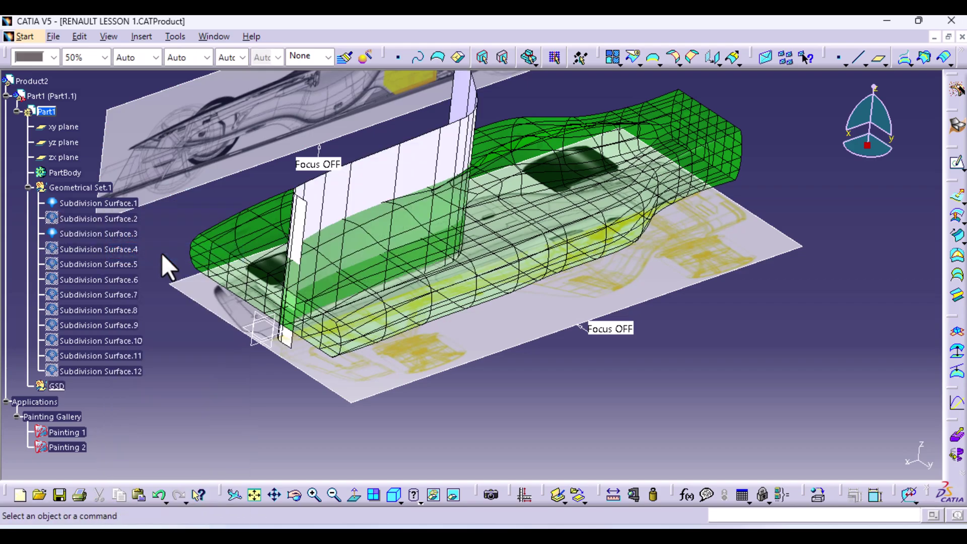
Split Subdivision Surface.3 with the zx plane as the cutting element.
click(583, 126)
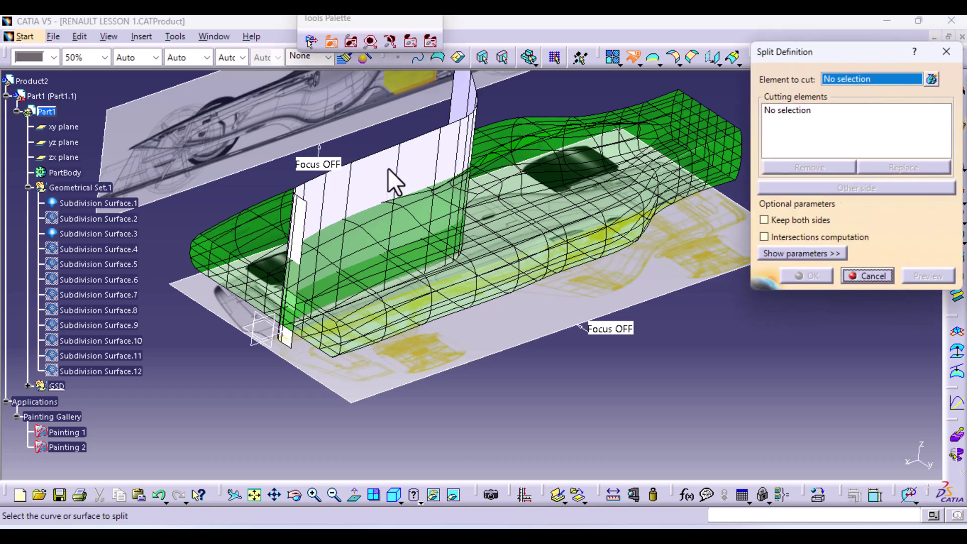
click(388, 168)
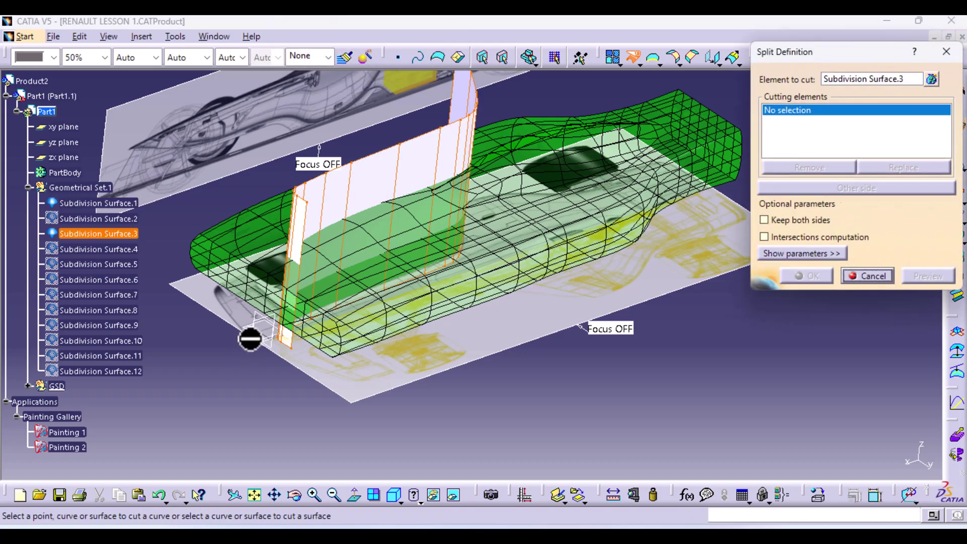
click(252, 341)
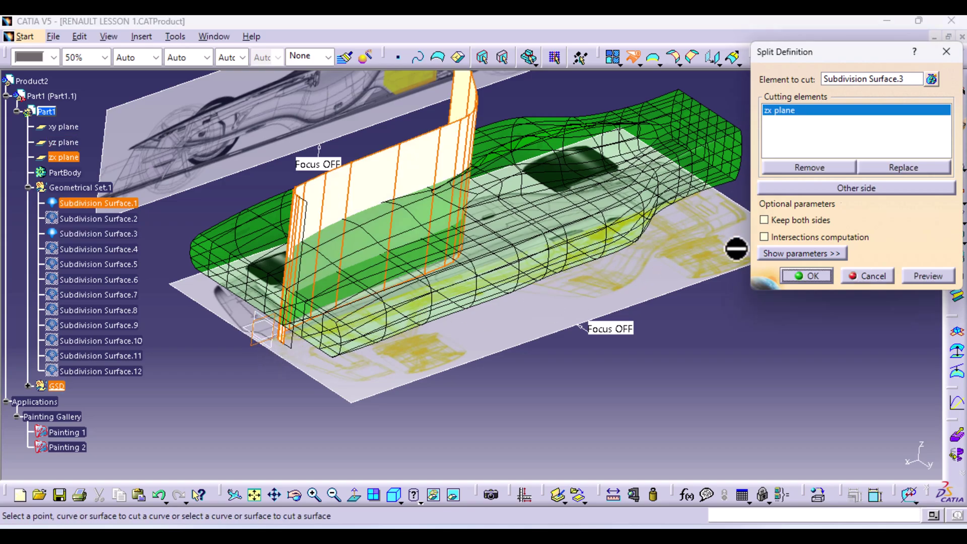
click(811, 278)
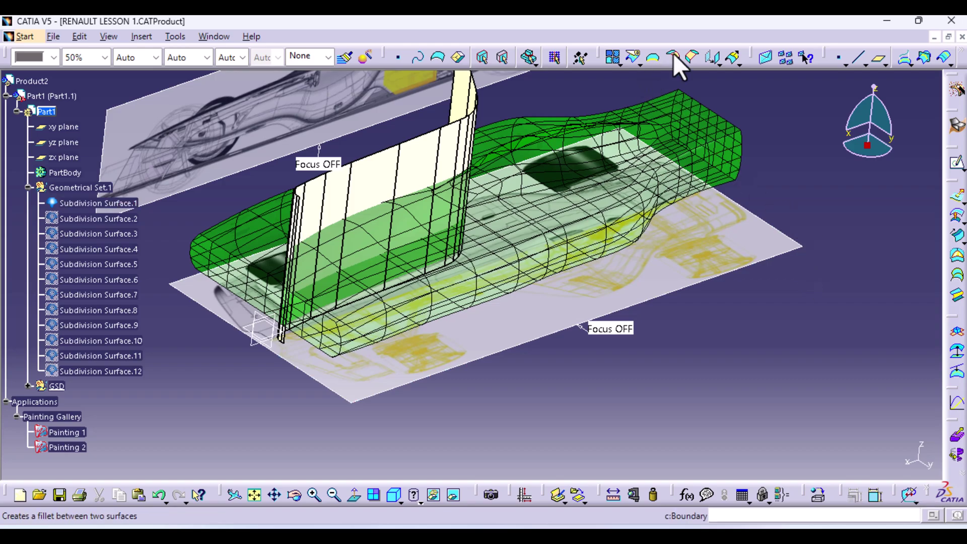
Mirror the trimmed surface Split.1 about the zx plane with a Symmetry.
click(717, 64)
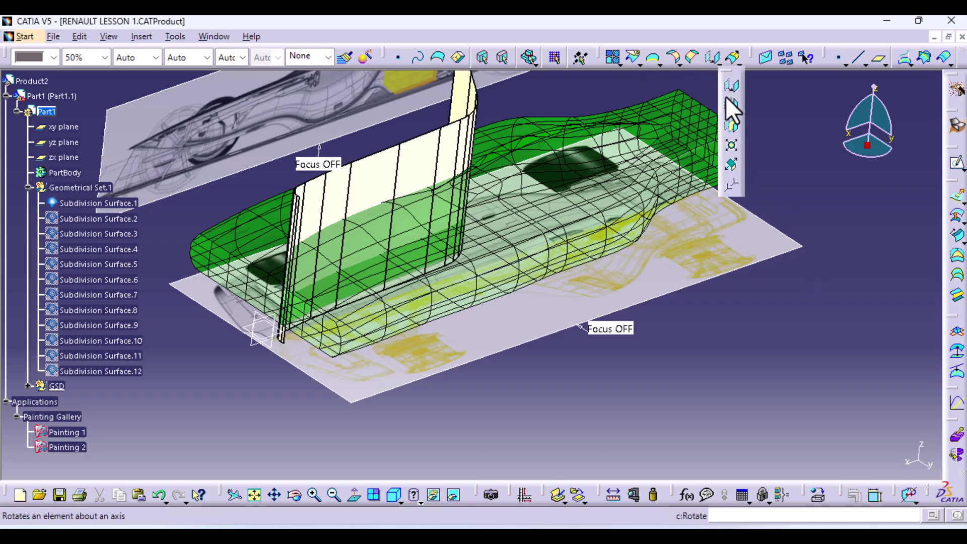
click(731, 127)
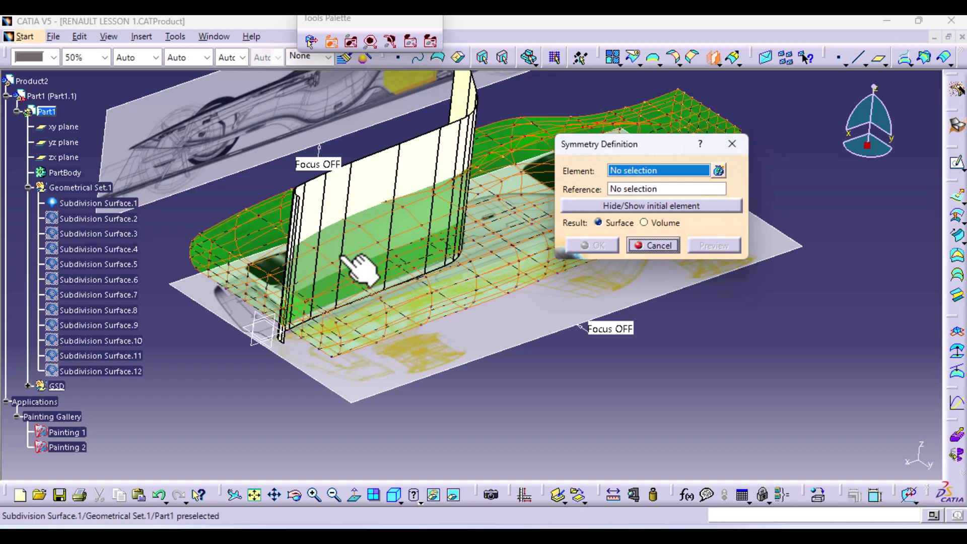
click(380, 182)
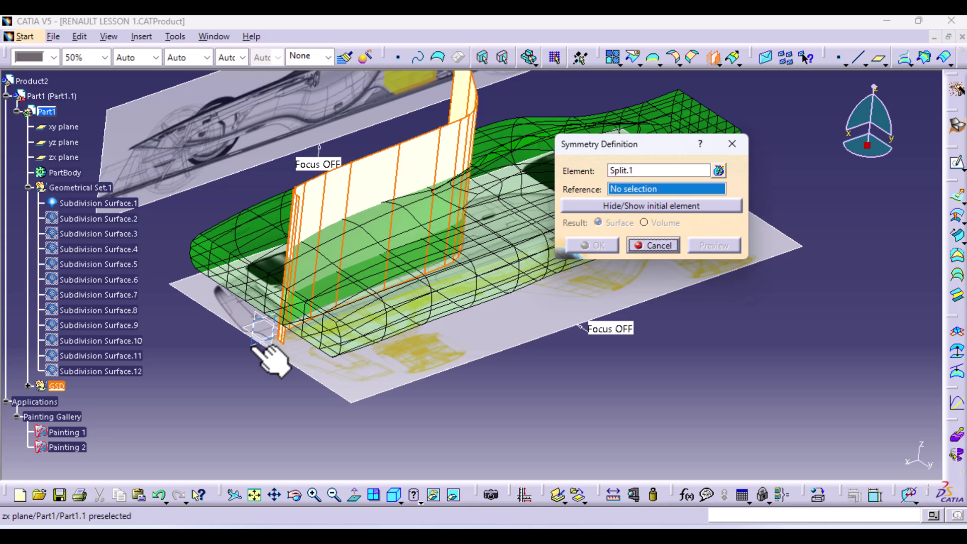
click(253, 348)
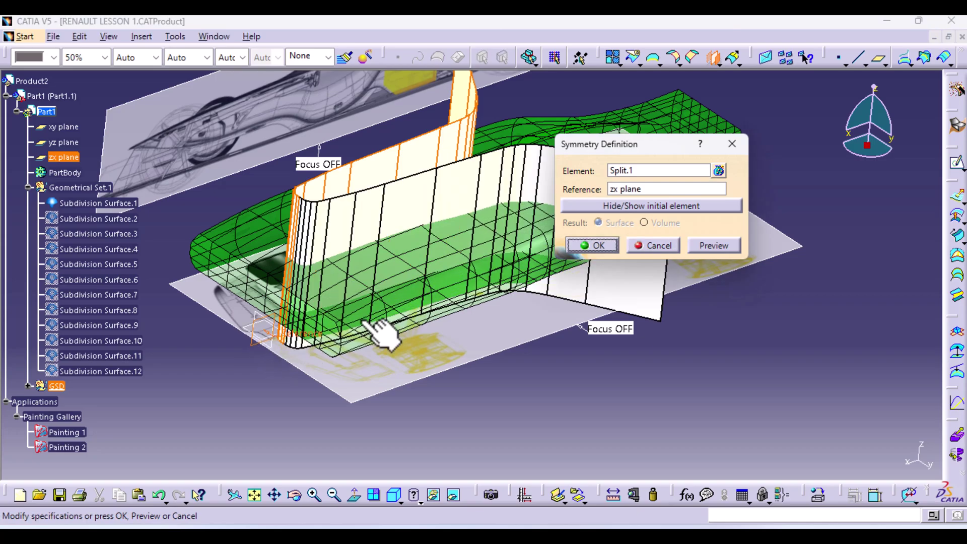
click(599, 245)
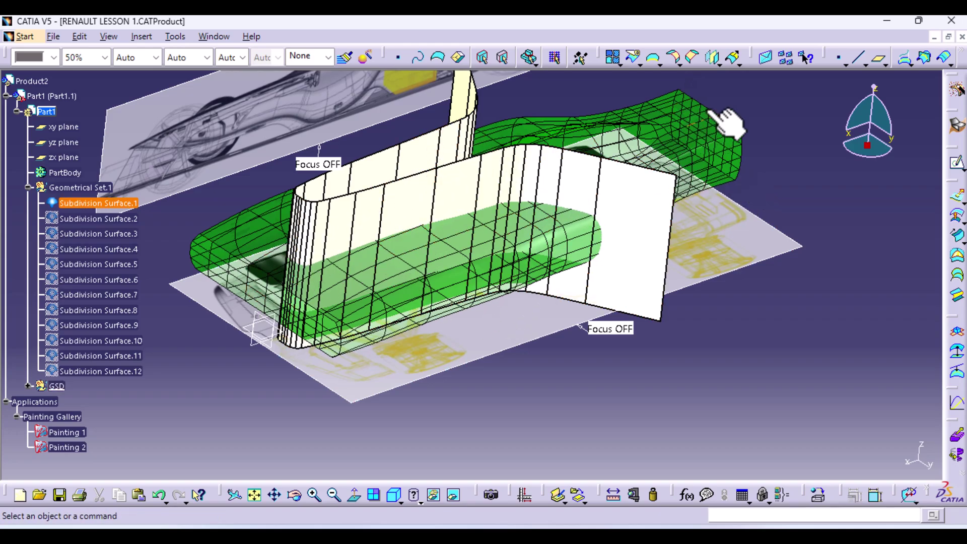
Split Subdivision Surface.1 using a join of Split.1 and its mirrored copy as the cutting element, keeping the other side.
click(636, 58)
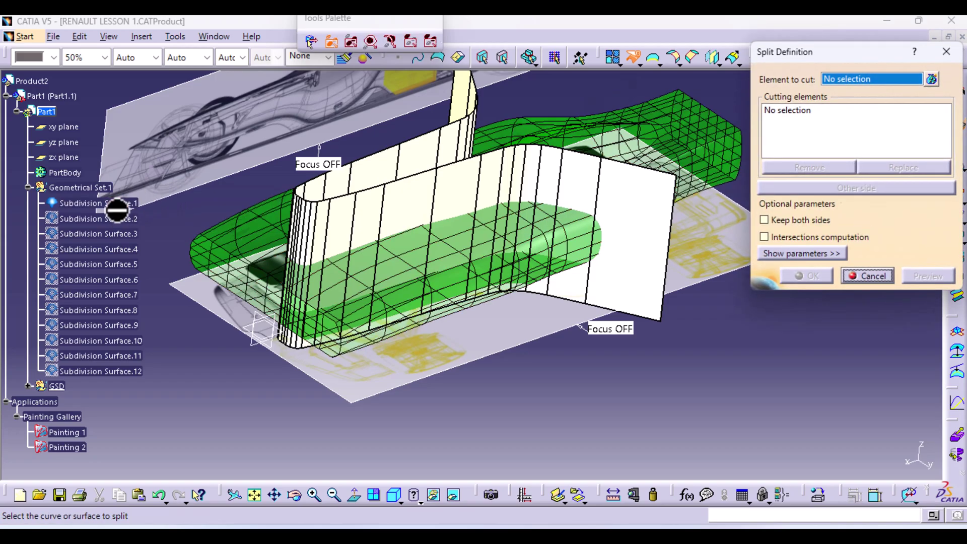
click(119, 203)
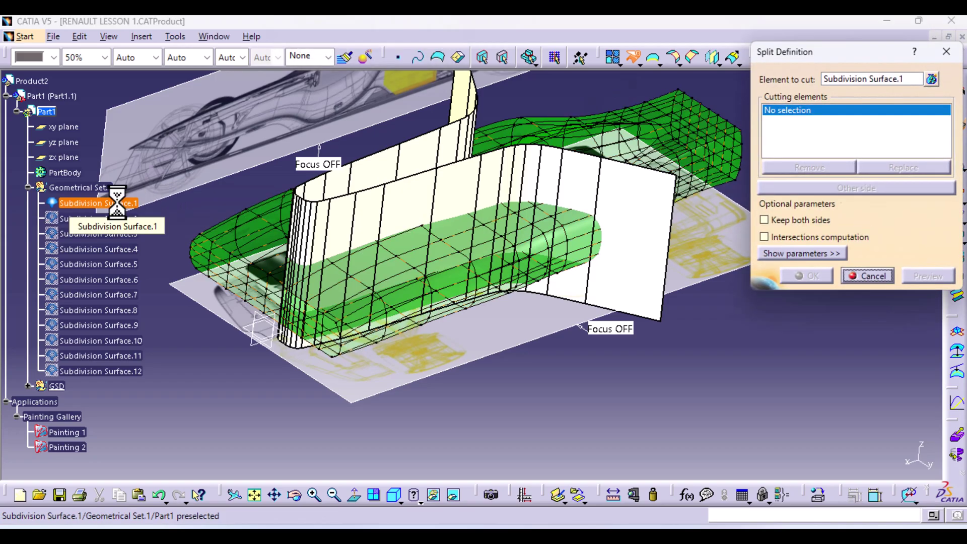
right_click(811, 121)
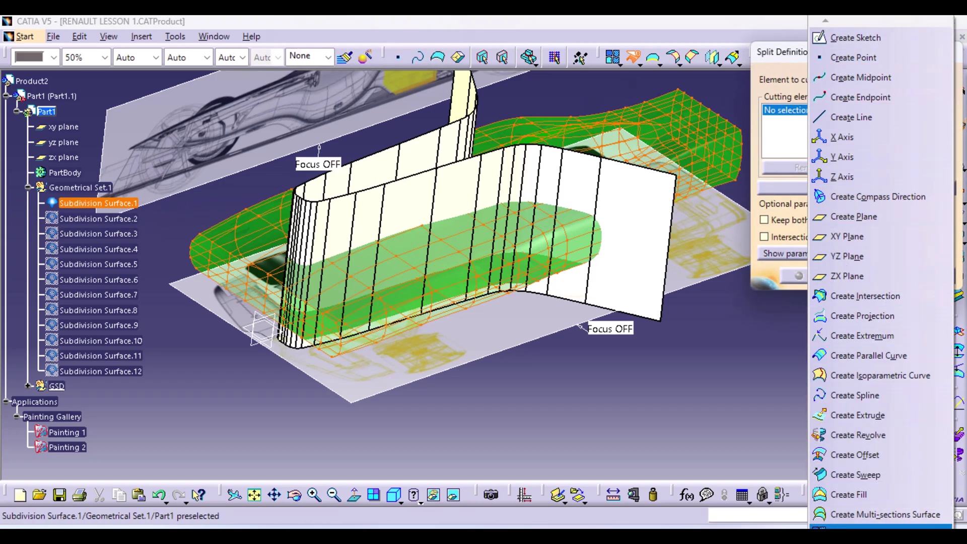
click(876, 527)
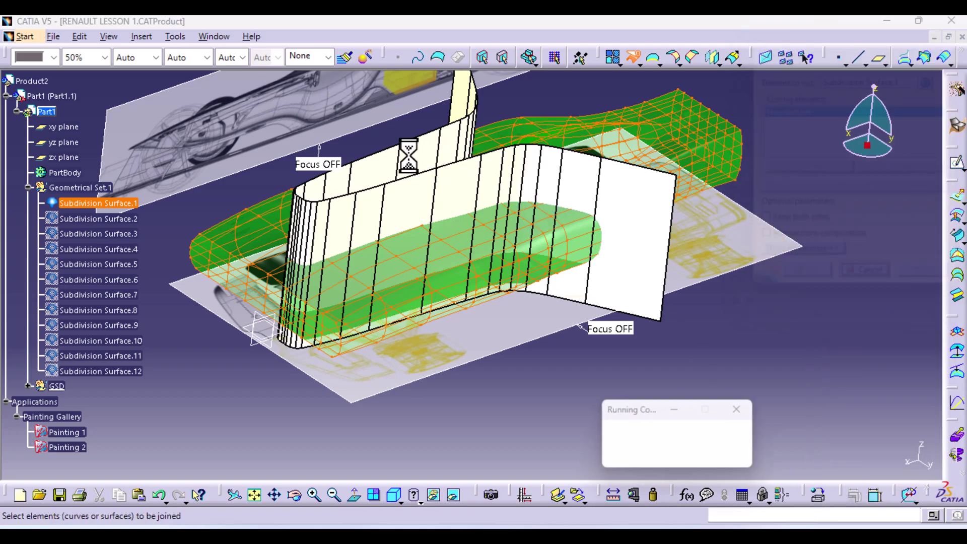
click(419, 191)
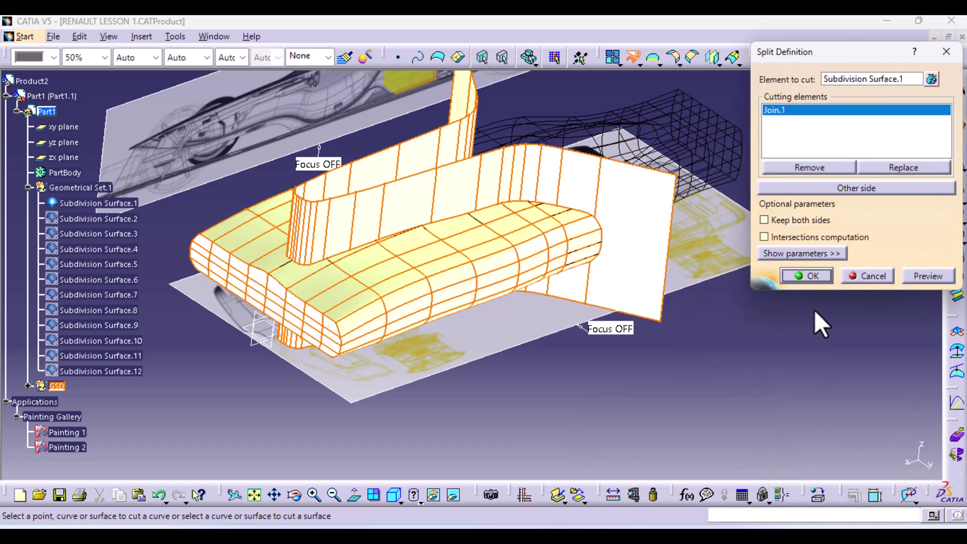
click(836, 190)
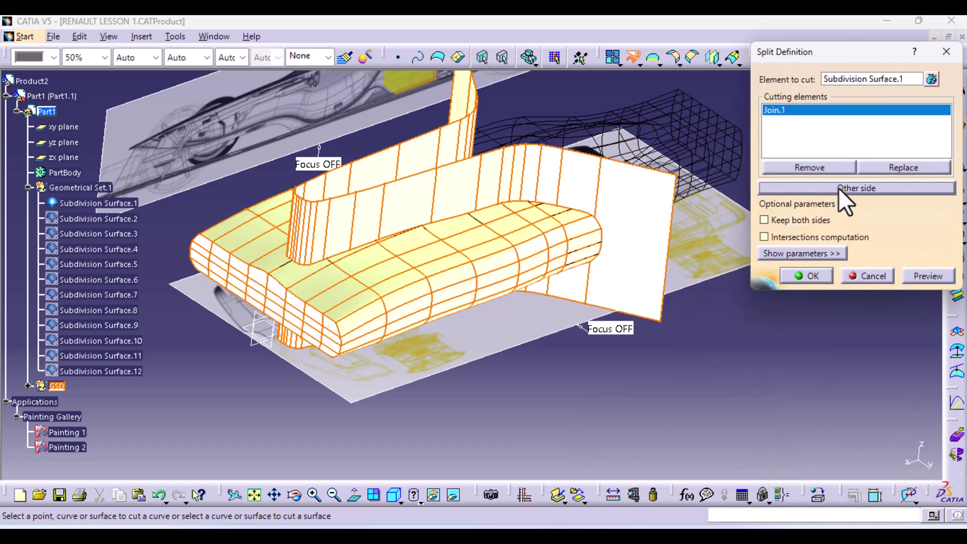
click(821, 278)
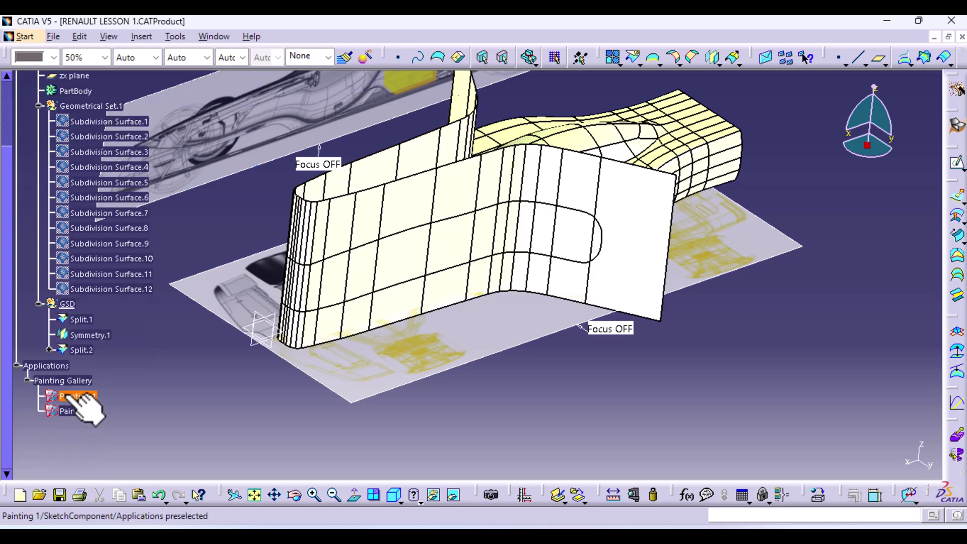
Hide the cutting surfaces Split.1 and Symmetry.1 in the GSD set.
right_click(89, 323)
click(131, 252)
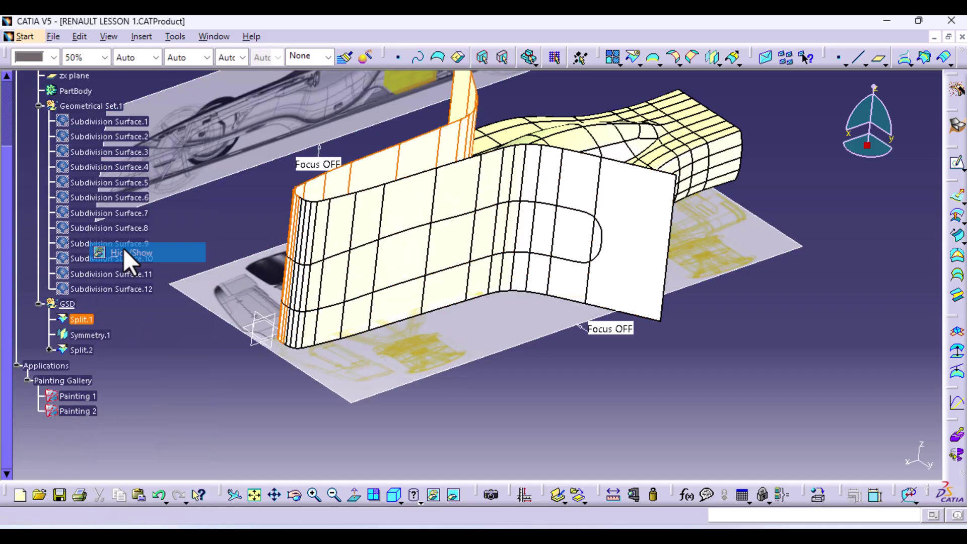
right_click(99, 336)
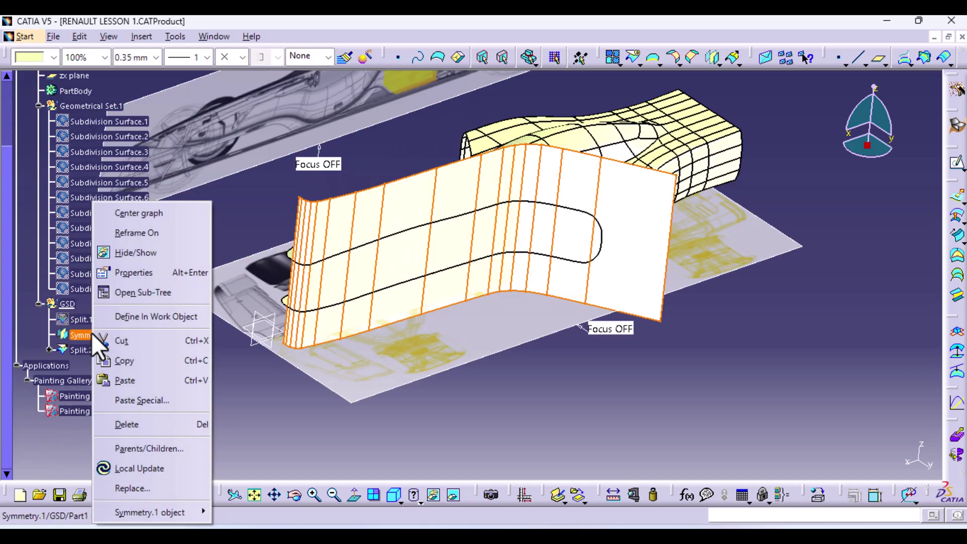
click(141, 251)
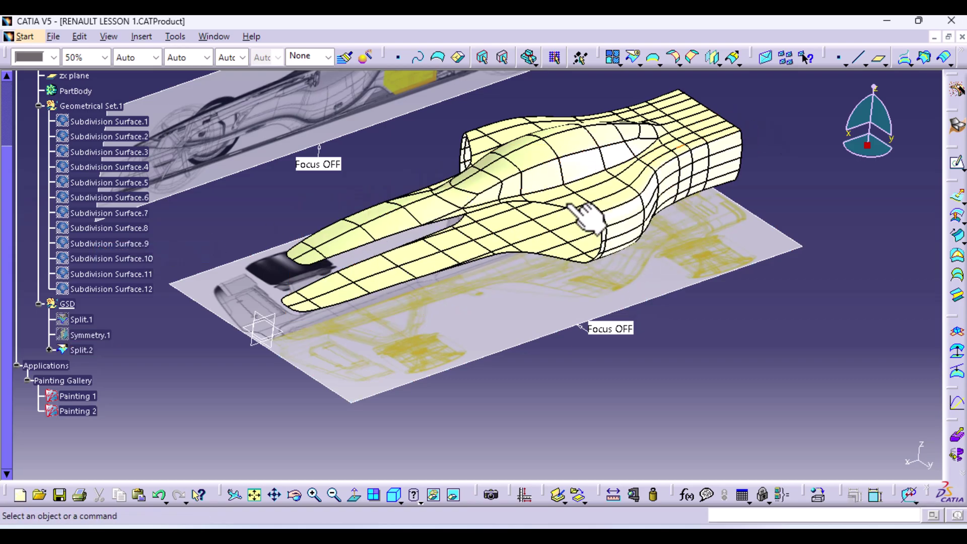
middle_drag(475, 228, 497, 201)
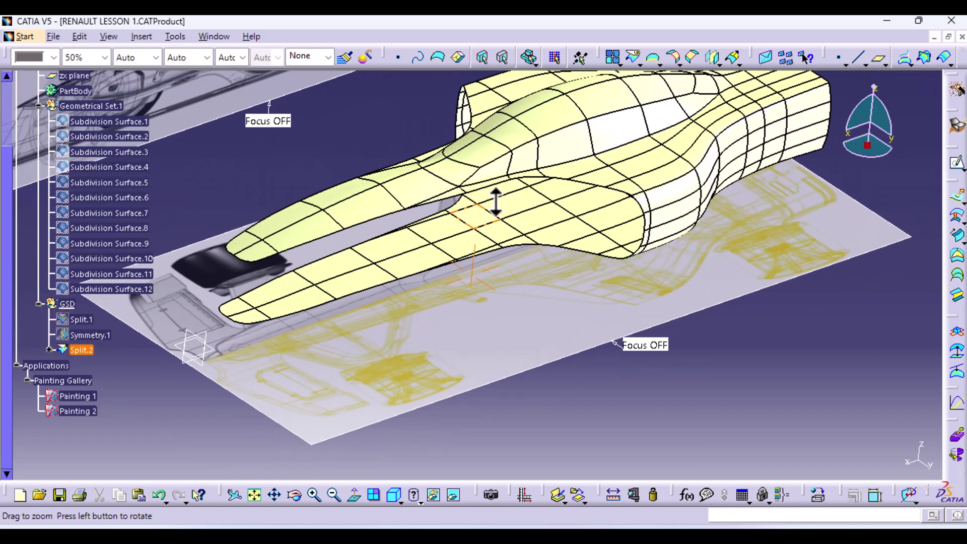
middle_drag(626, 130, 579, 176)
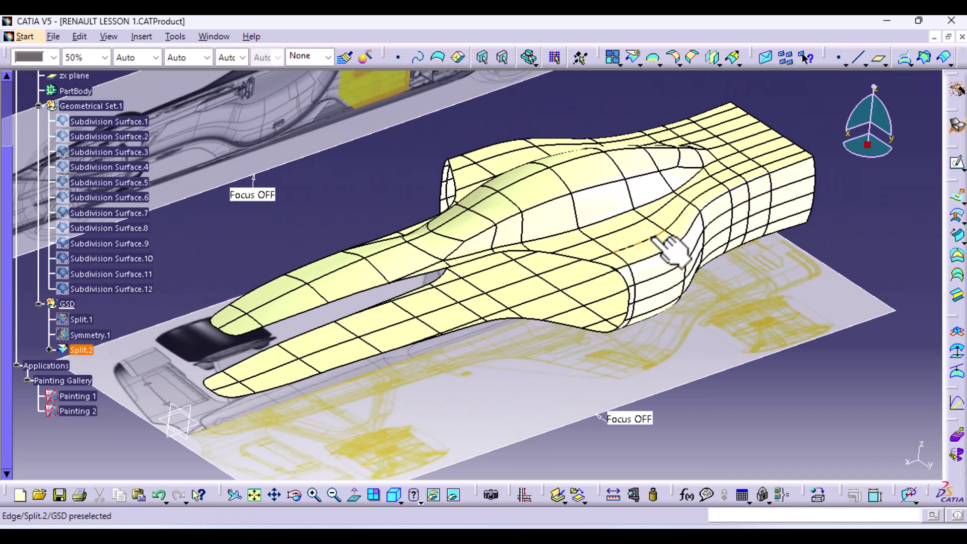
middle_drag(461, 218, 436, 279)
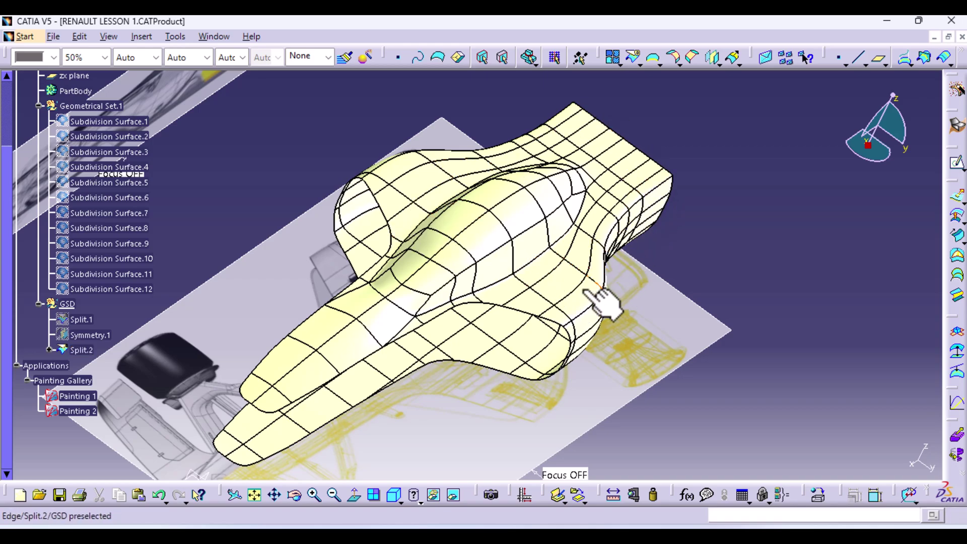
middle_drag(483, 378, 411, 355)
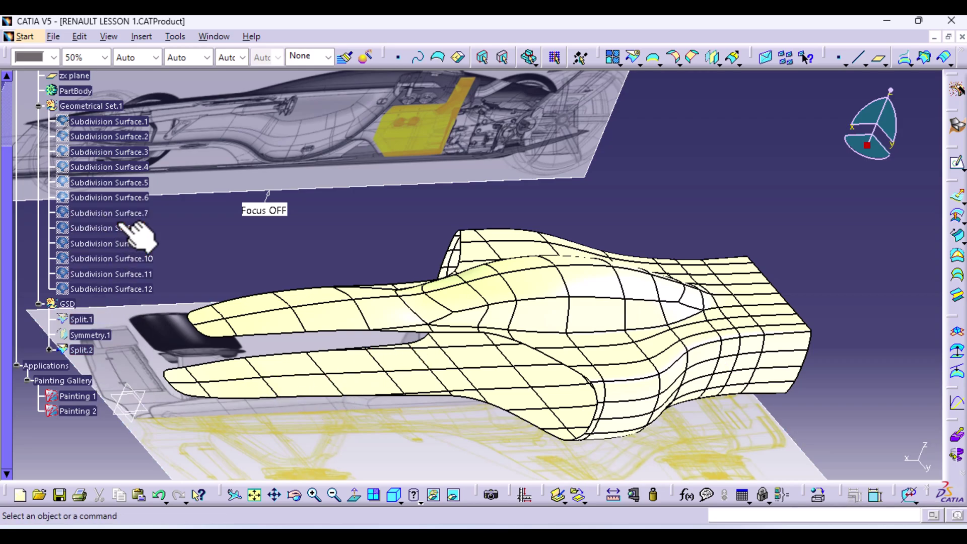
right_click(138, 290)
click(181, 256)
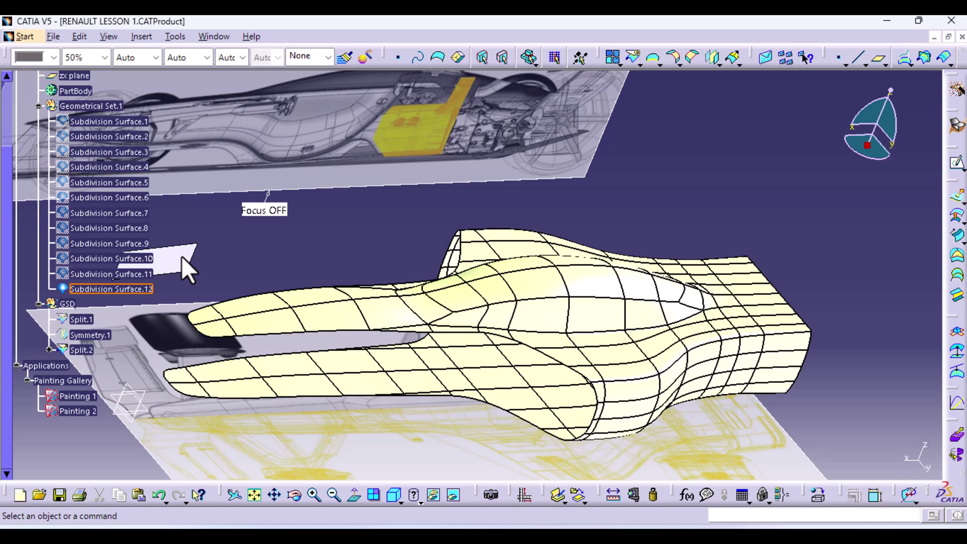
right_click(140, 289)
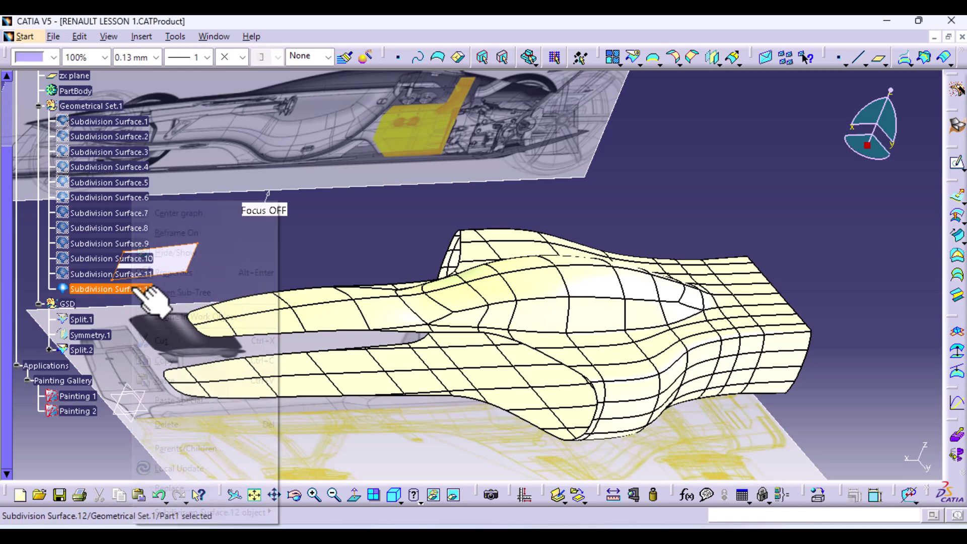
click(184, 252)
Show the hidden flat surface Subdivision Surface.11 near the nose of the body.
right_click(154, 275)
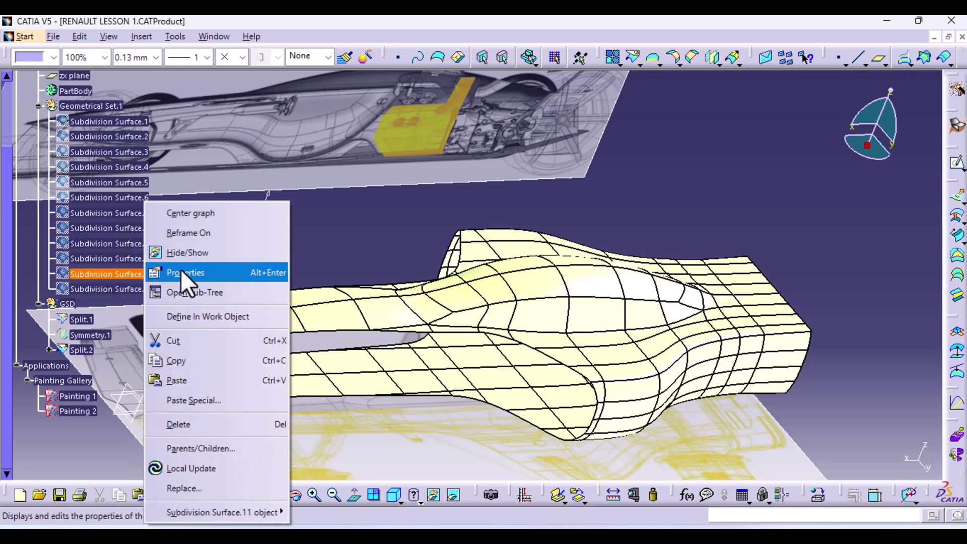
click(191, 253)
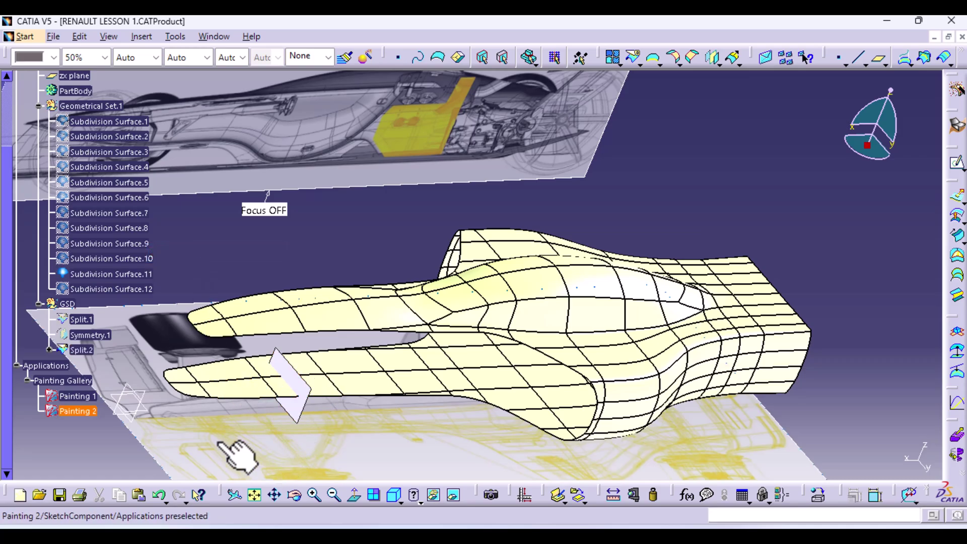
middle_drag(238, 456, 355, 398)
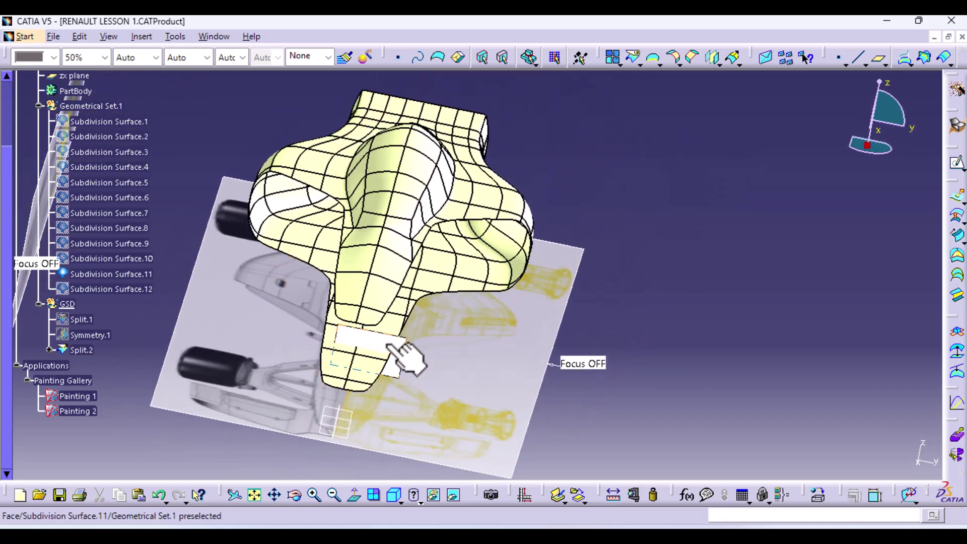
Edit Subdivision Surface.11 to centre it across the nose along the Y direction and widen it past both nose edges.
click(116, 273)
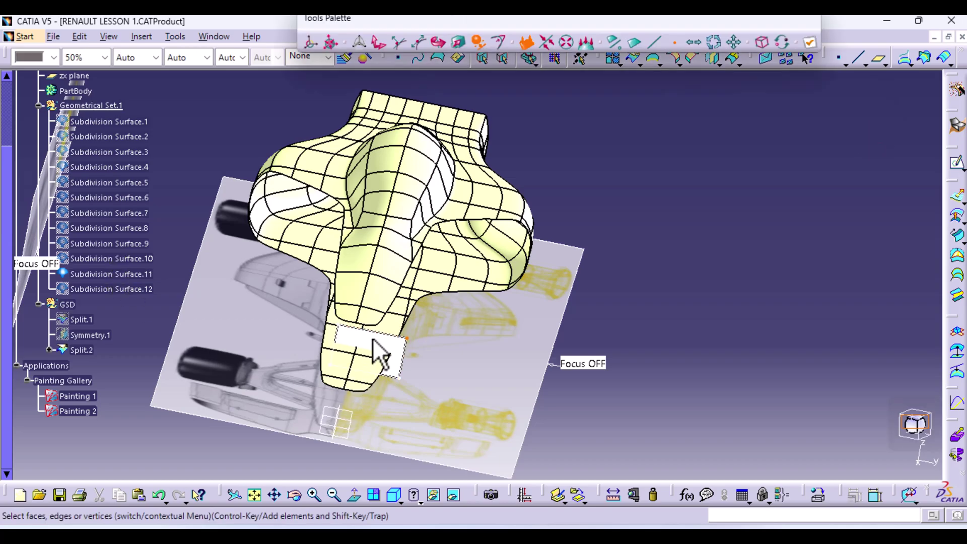
click(373, 44)
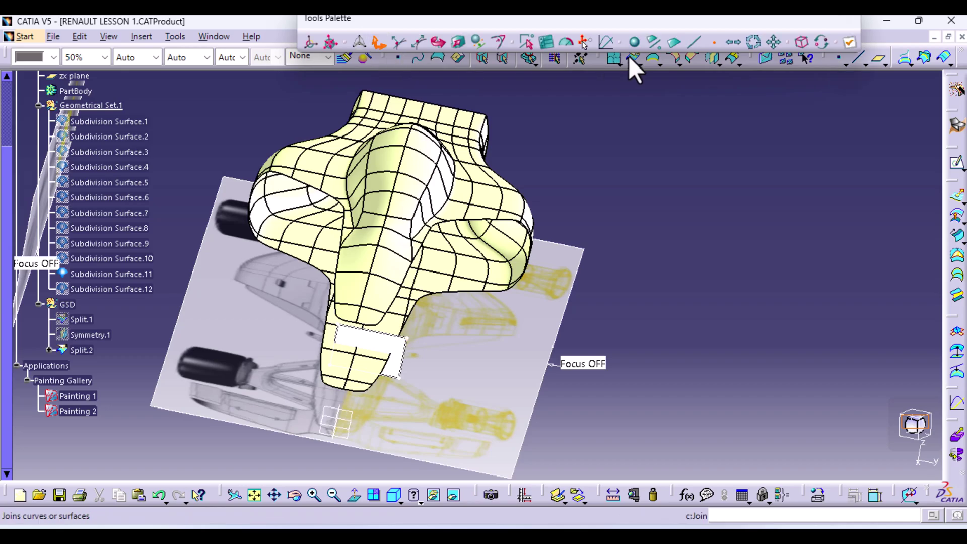
click(801, 42)
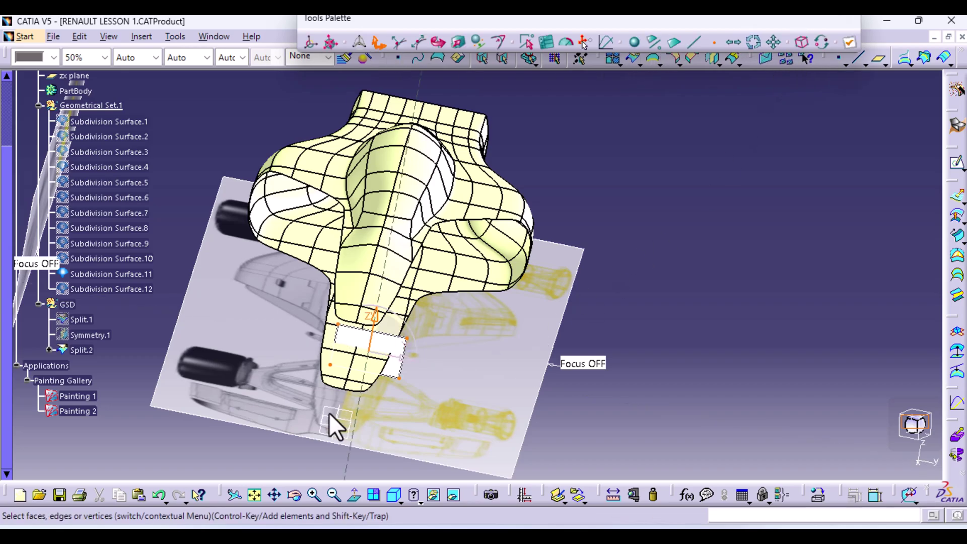
drag(411, 356, 384, 356)
middle_drag(385, 397, 499, 203)
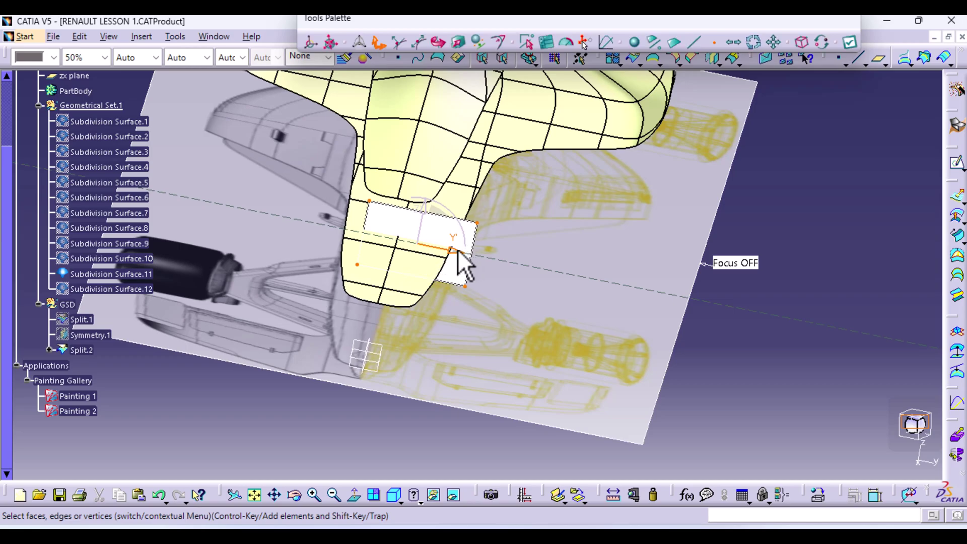
click(412, 242)
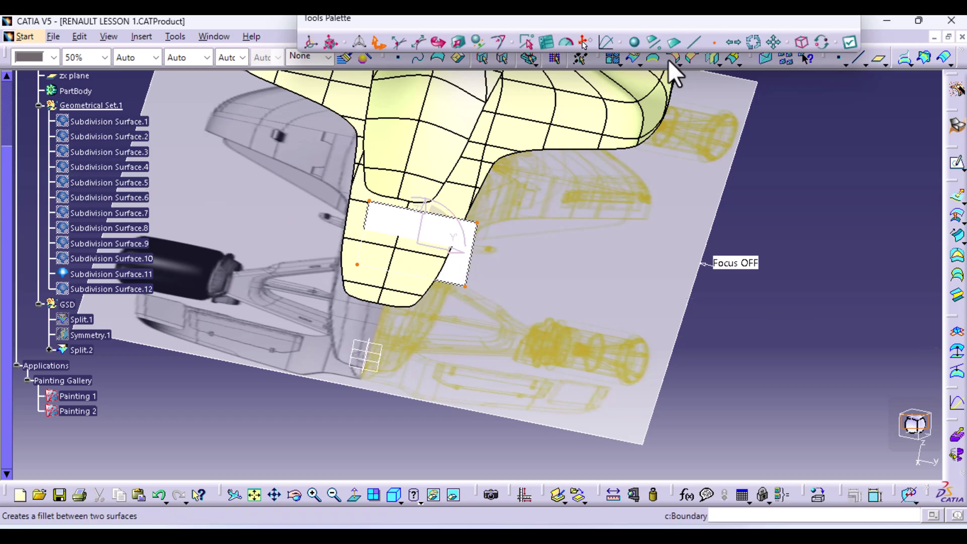
click(851, 44)
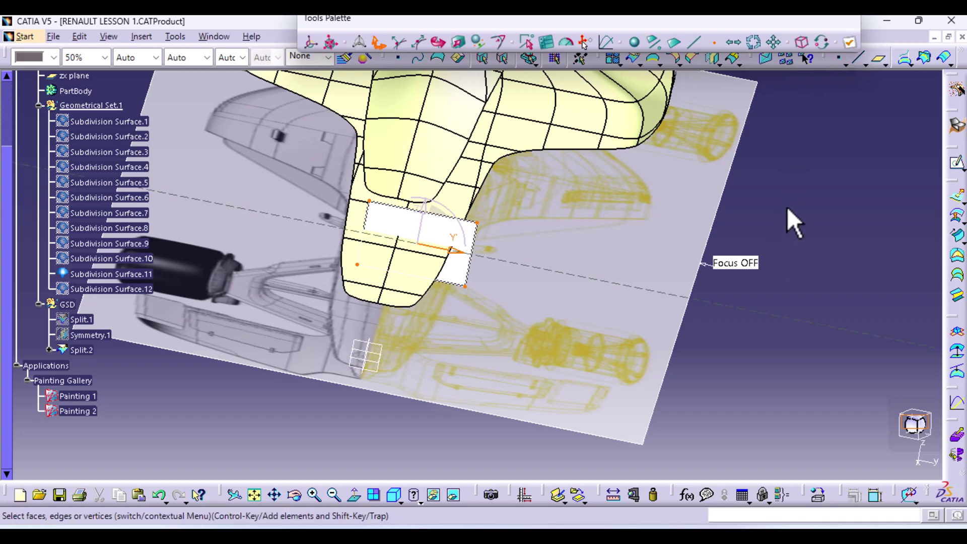
double_click(138, 274)
drag(455, 253, 435, 244)
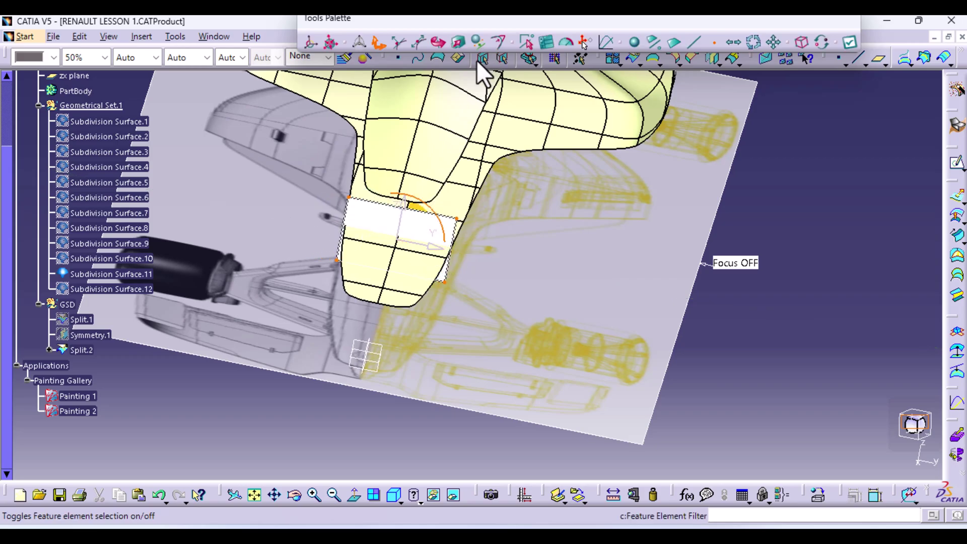
click(460, 44)
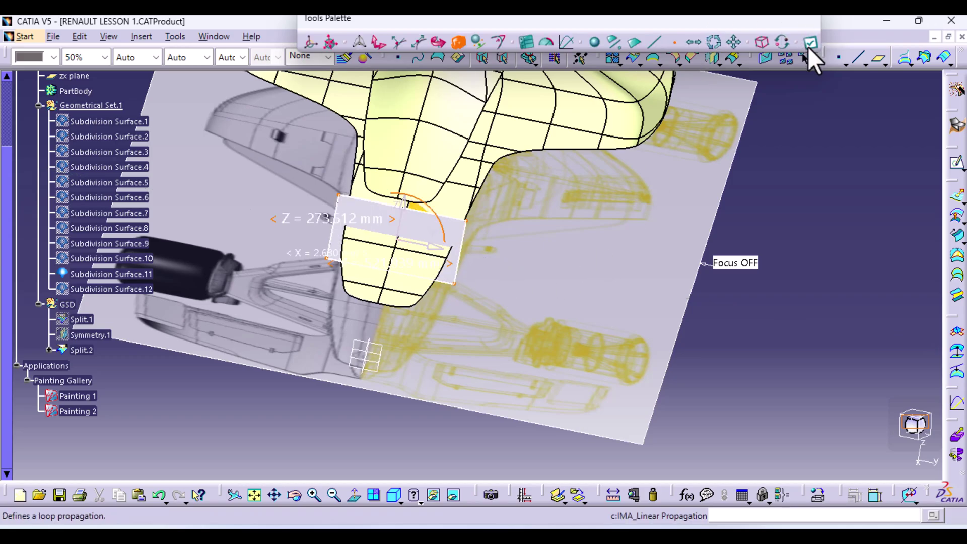
click(809, 44)
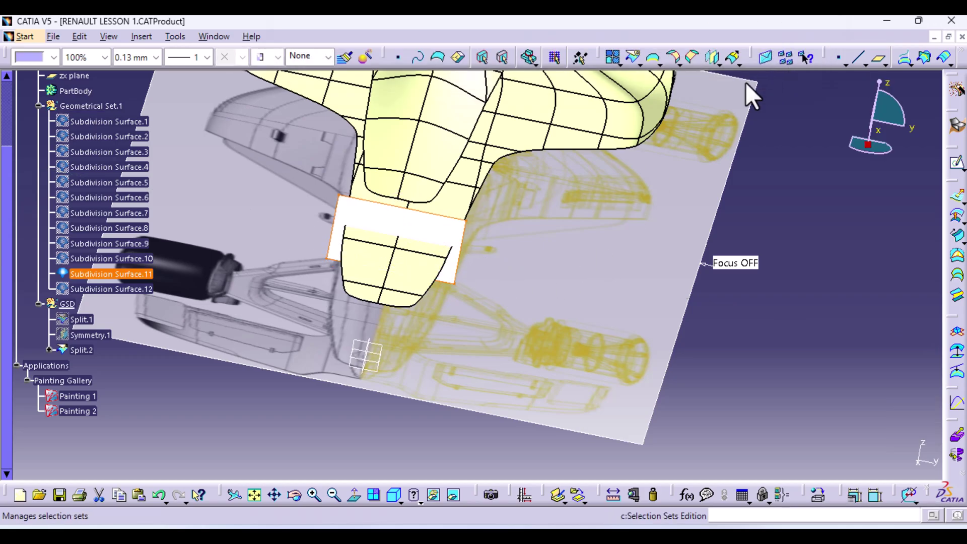
Split the body surface Split.2 with Subdivision Surface.11 as the cutting element, removing the nose tip.
click(632, 54)
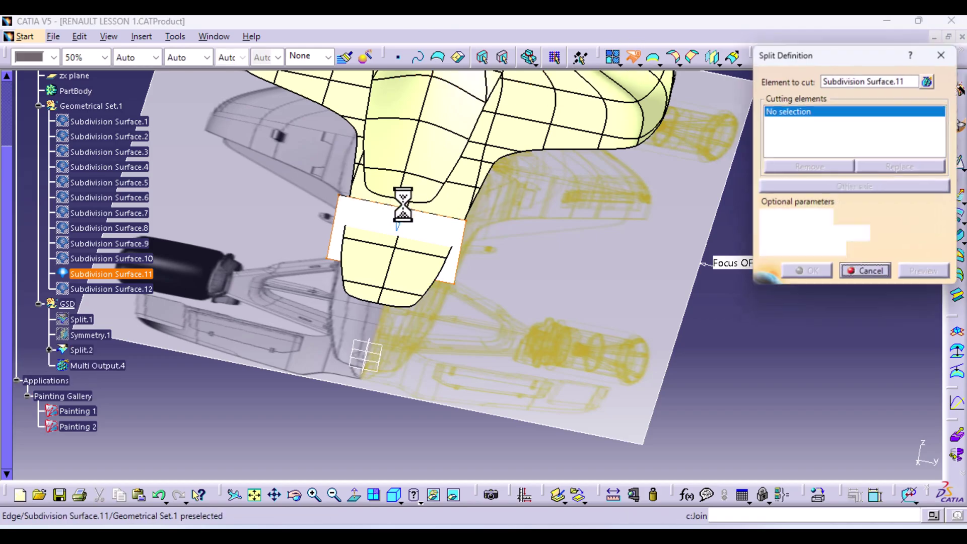
click(439, 157)
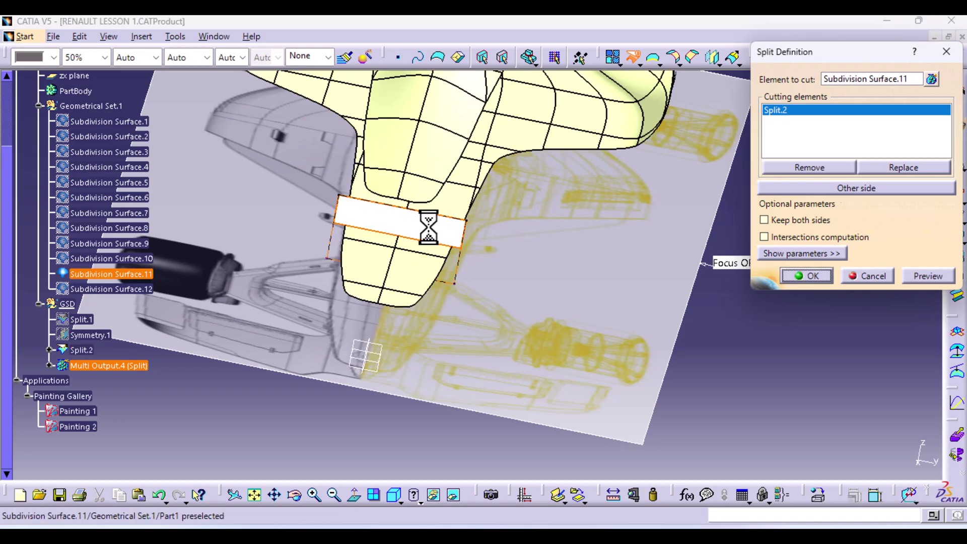
click(821, 169)
click(858, 80)
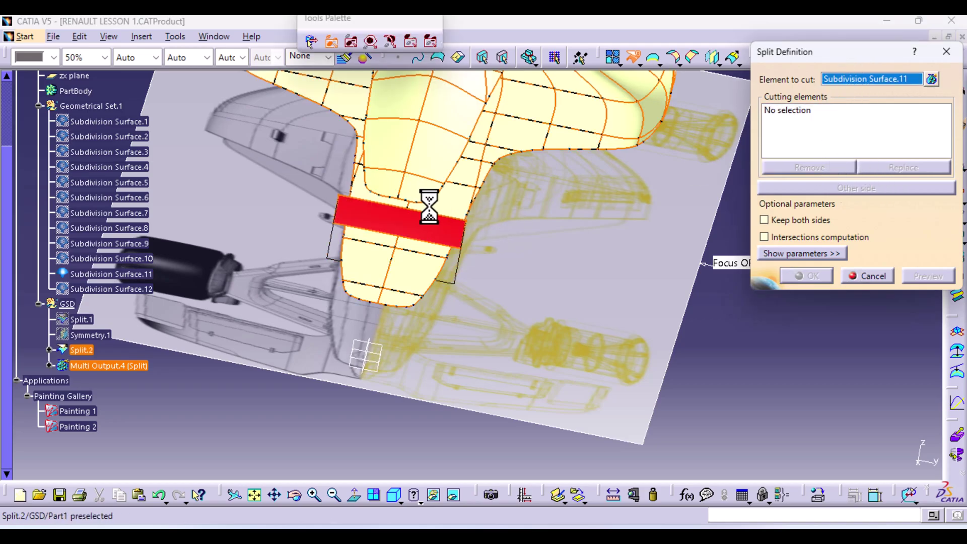
click(433, 161)
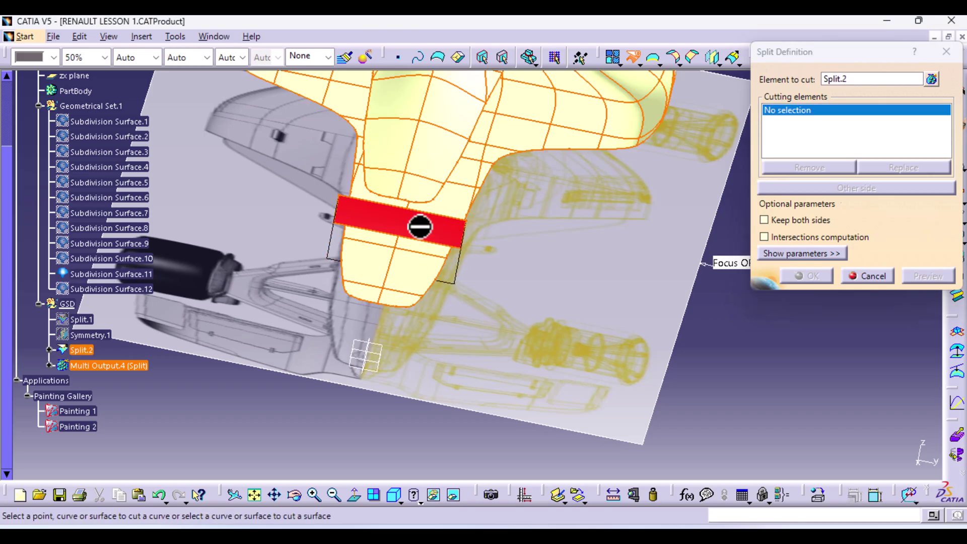
click(151, 274)
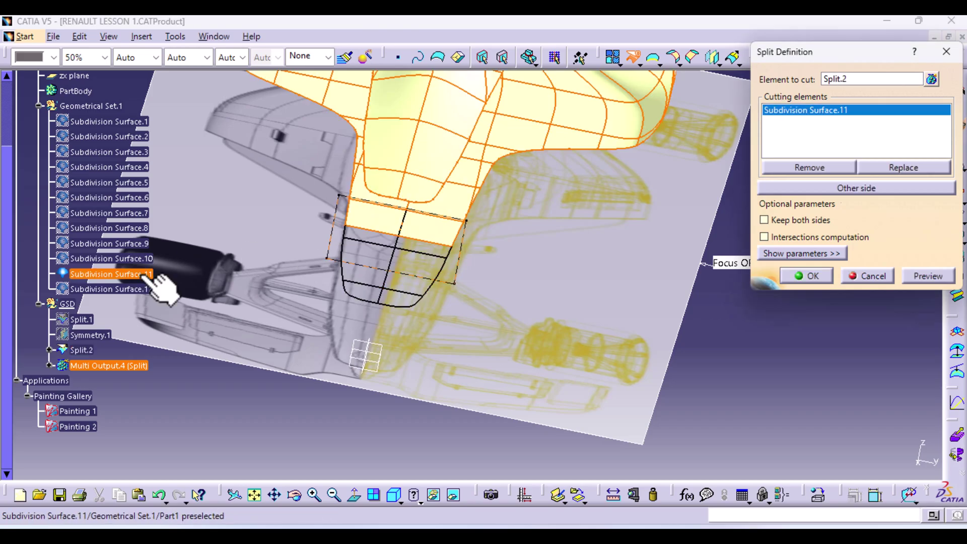
click(809, 275)
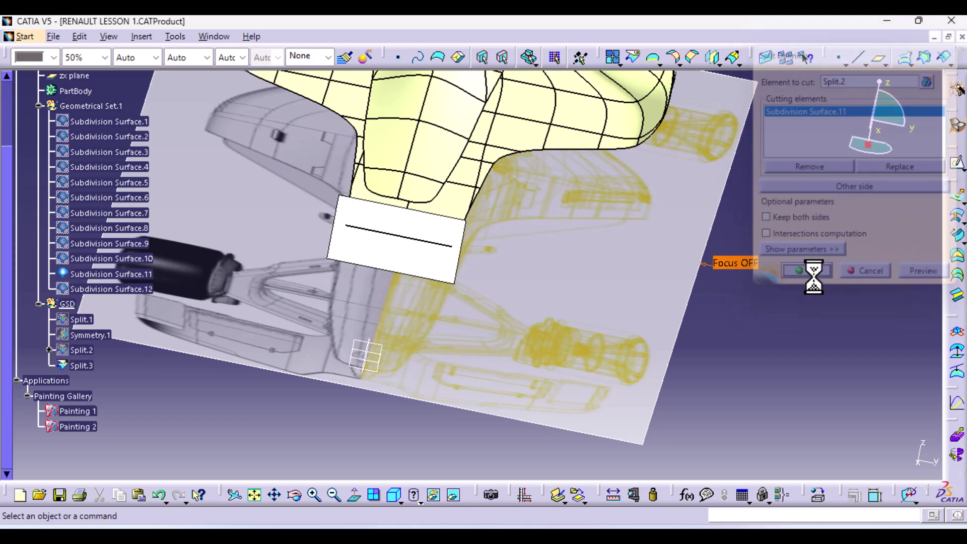
Hide the cutting surface Subdivision Surface.11 and show Subdivision Surface.10.
right_click(431, 241)
click(476, 252)
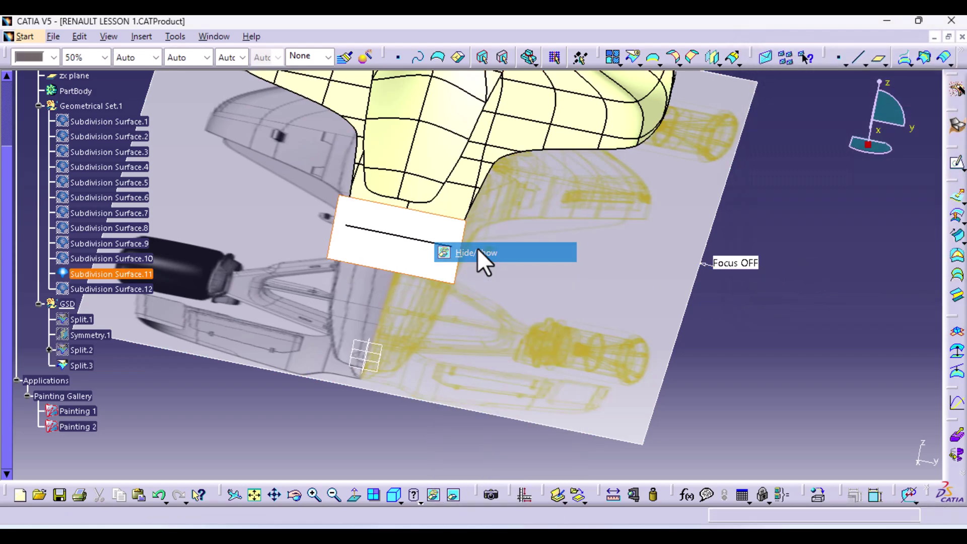
middle_drag(558, 248, 490, 272)
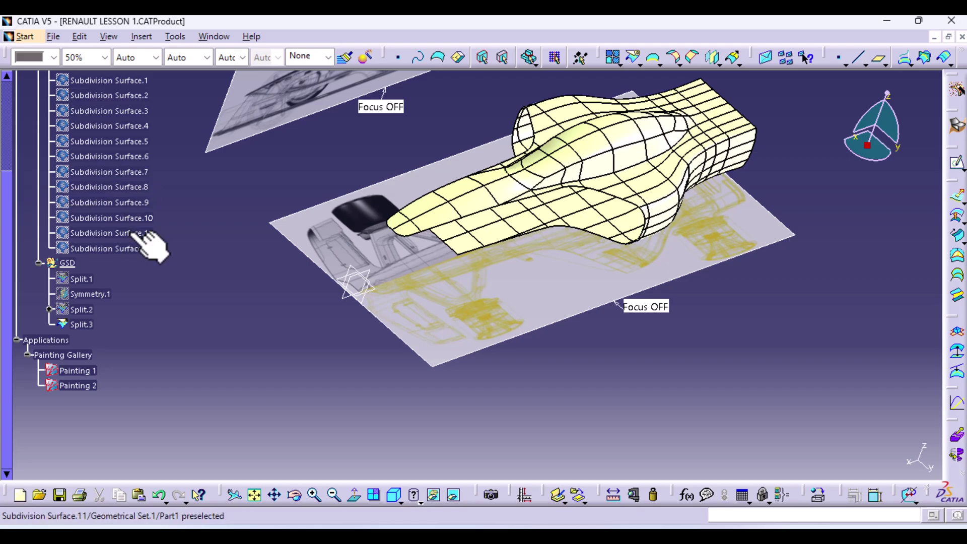
click(146, 217)
right_click(132, 217)
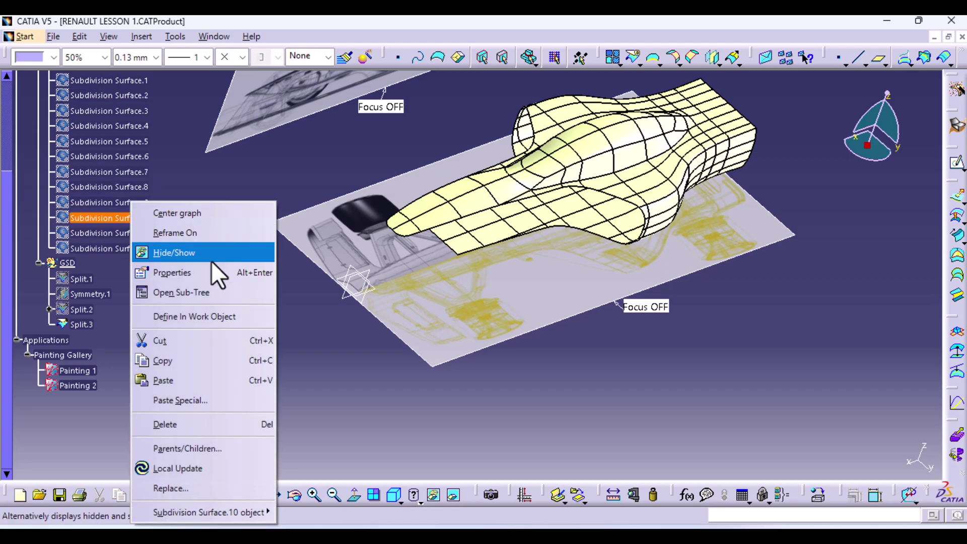
click(206, 254)
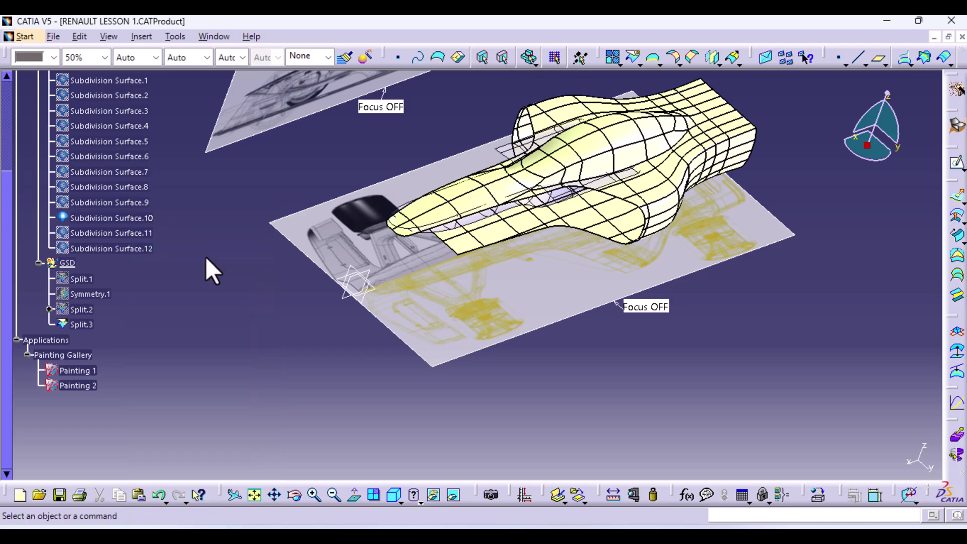
Change the colour of the GSD geometrical set to dark grey.
middle_drag(473, 272, 519, 302)
click(81, 279)
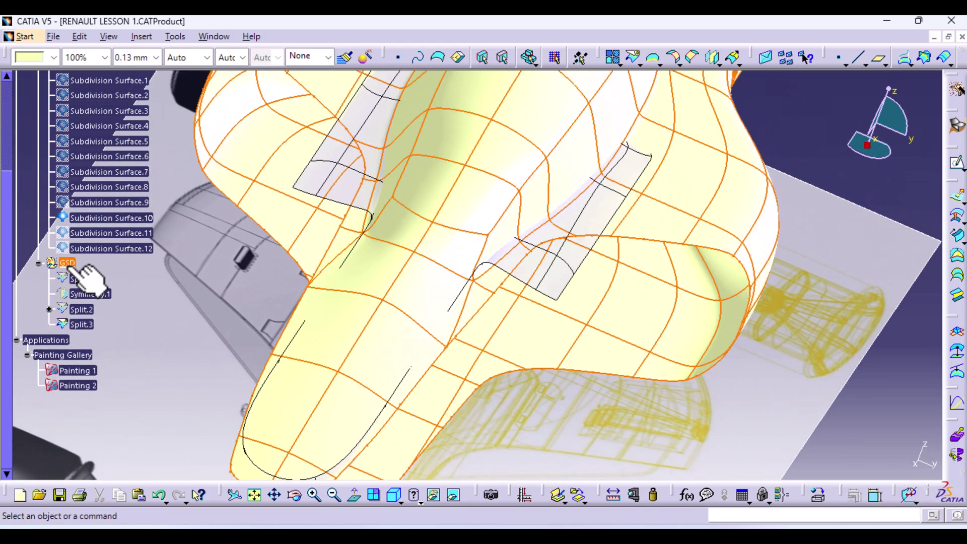
click(54, 57)
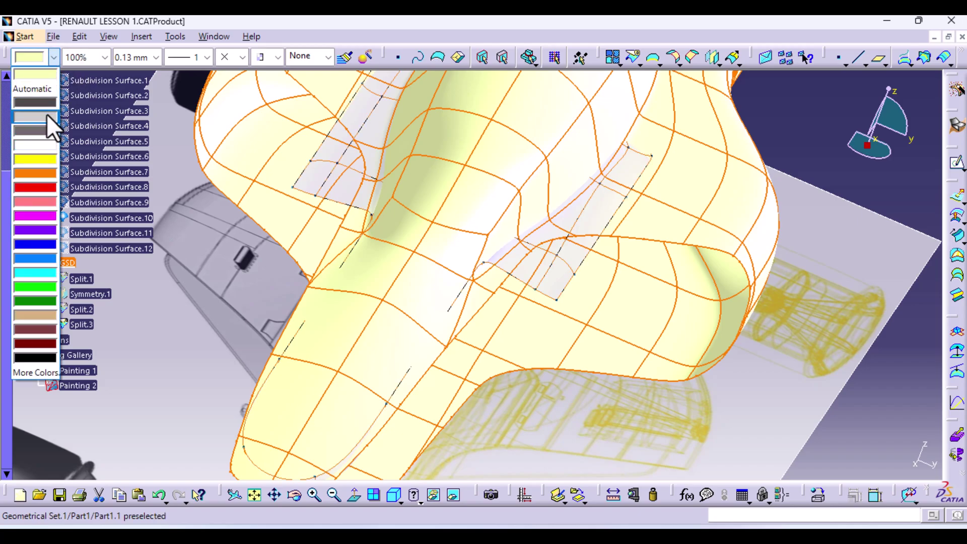
click(44, 126)
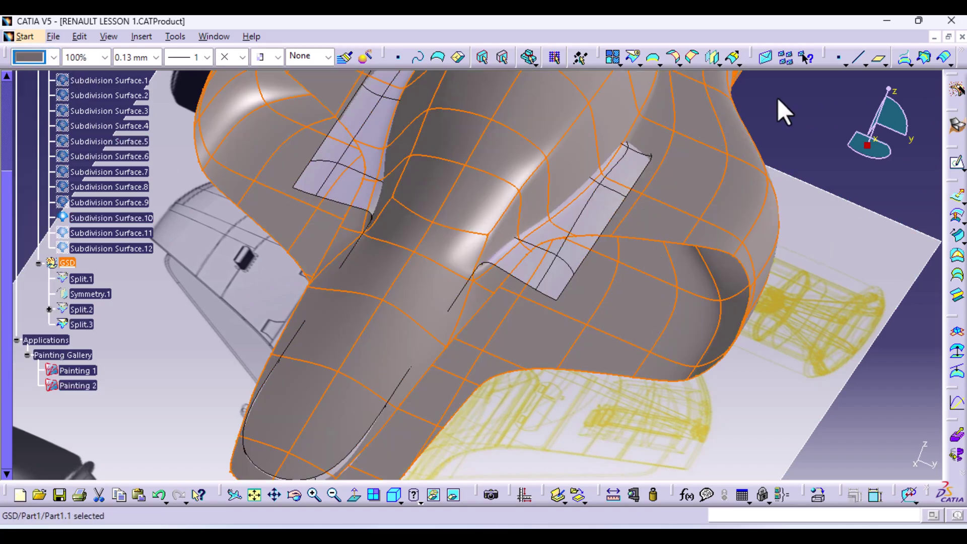
click(788, 111)
Examine from several angles where Subdivision Surface.10 passes through the body beside the central spine and nose.
middle_drag(453, 330, 371, 289)
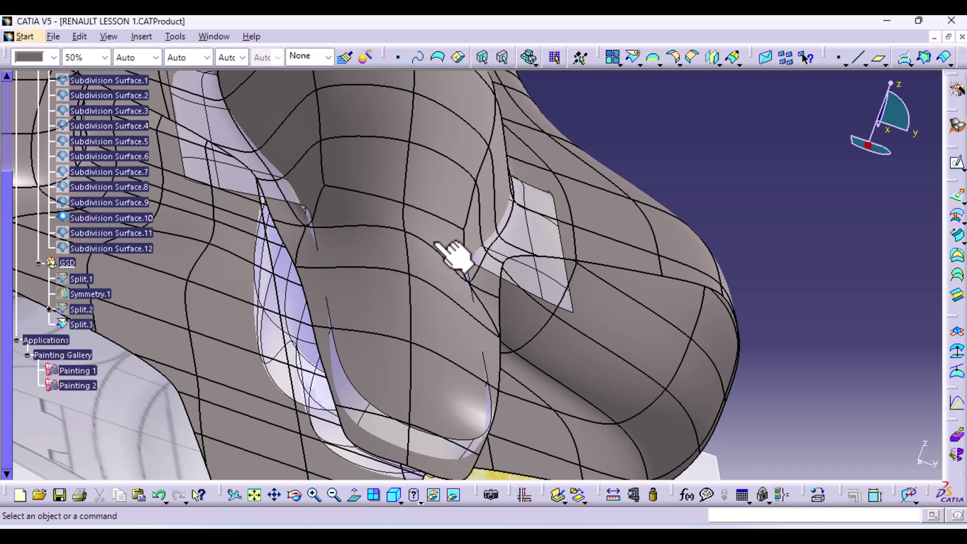
middle_drag(458, 253, 426, 196)
middle_drag(463, 451, 432, 372)
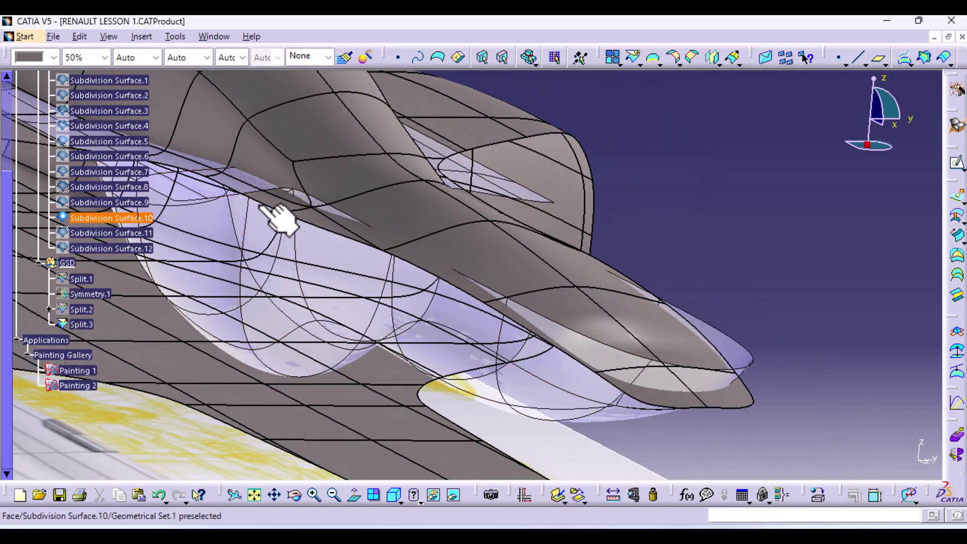
middle_drag(456, 200, 513, 274)
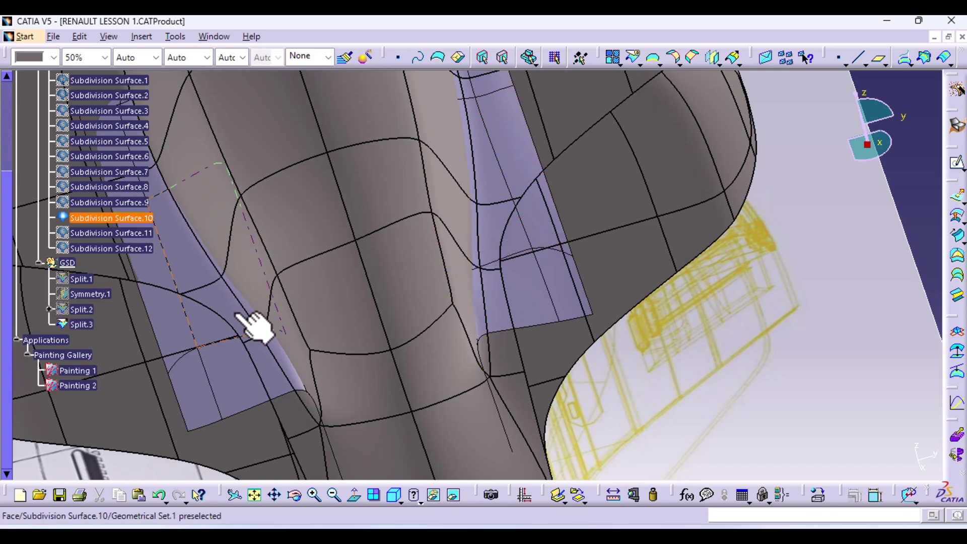
middle_drag(498, 218, 481, 271)
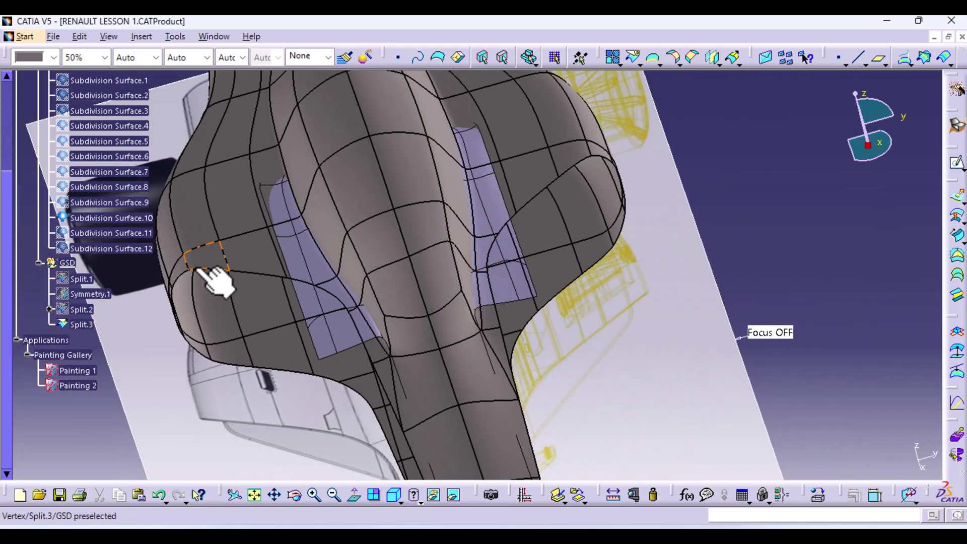
Edit Subdivision Surface.10 in top view and spread the inner vertex pair near its open front edge to about 513 mm in Y.
double_click(112, 219)
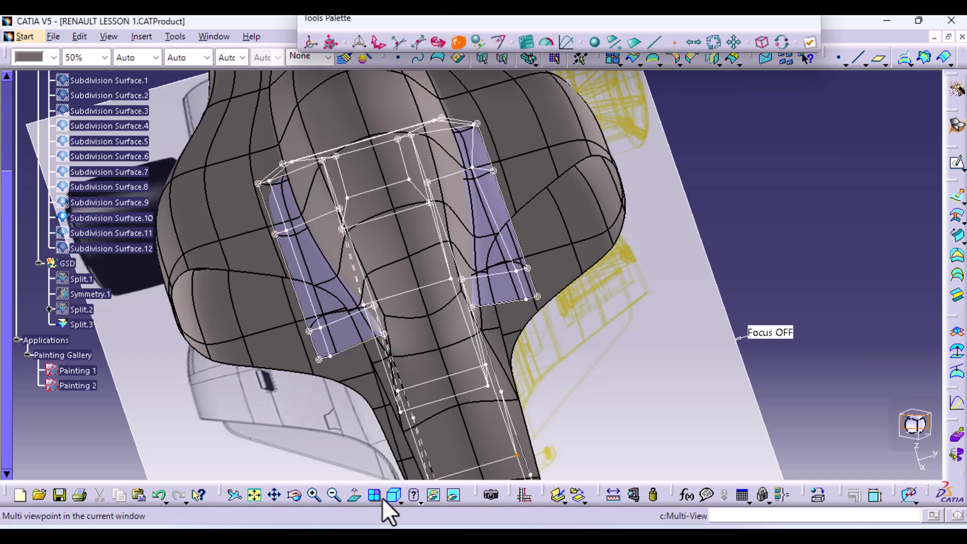
click(399, 501)
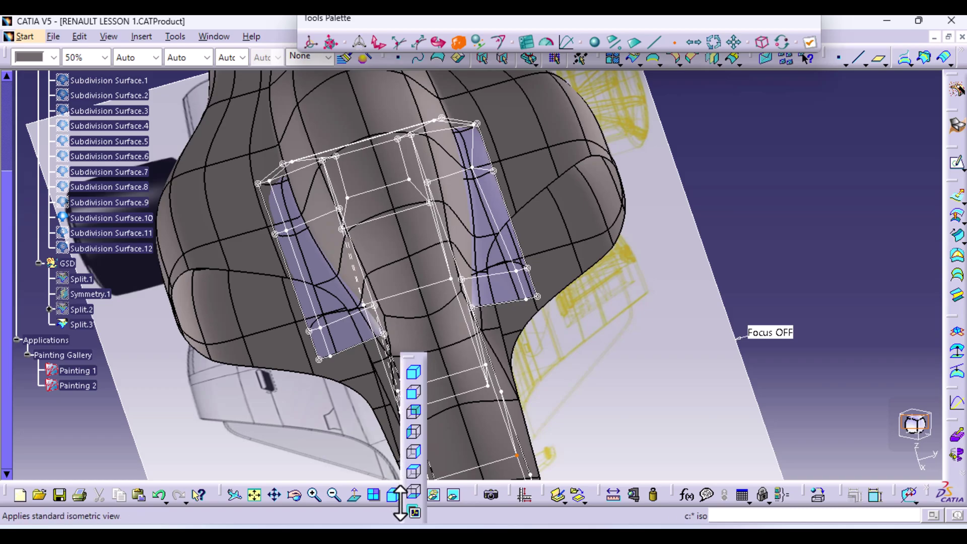
click(413, 470)
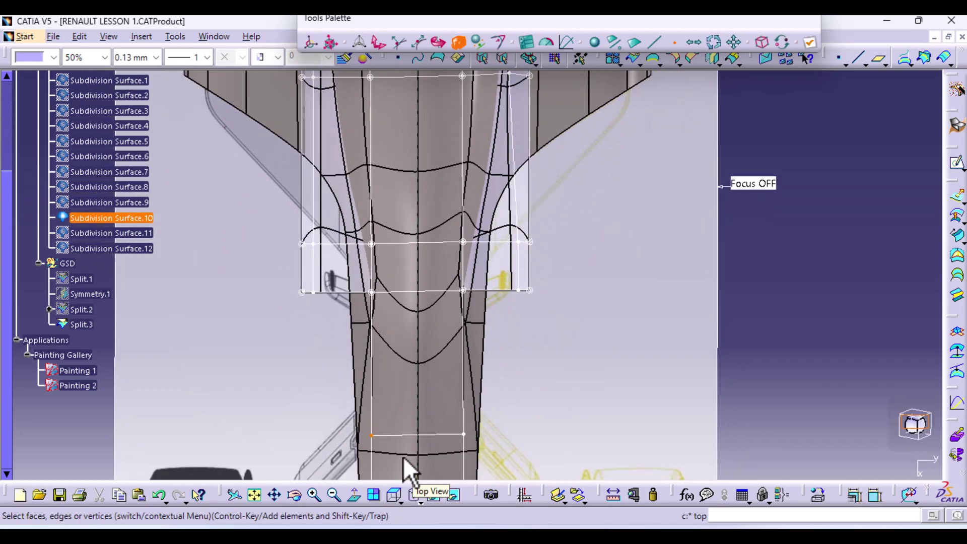
middle_drag(398, 258, 394, 352)
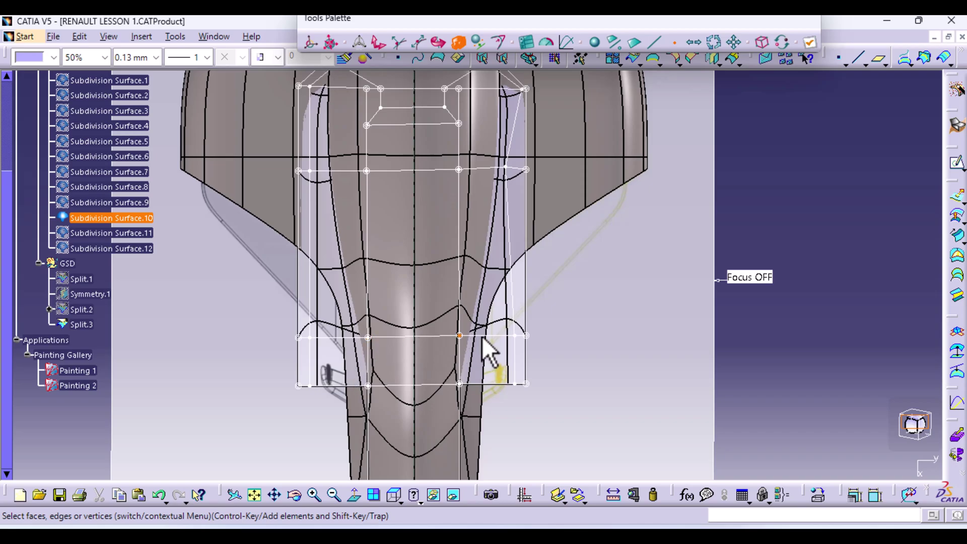
click(368, 338)
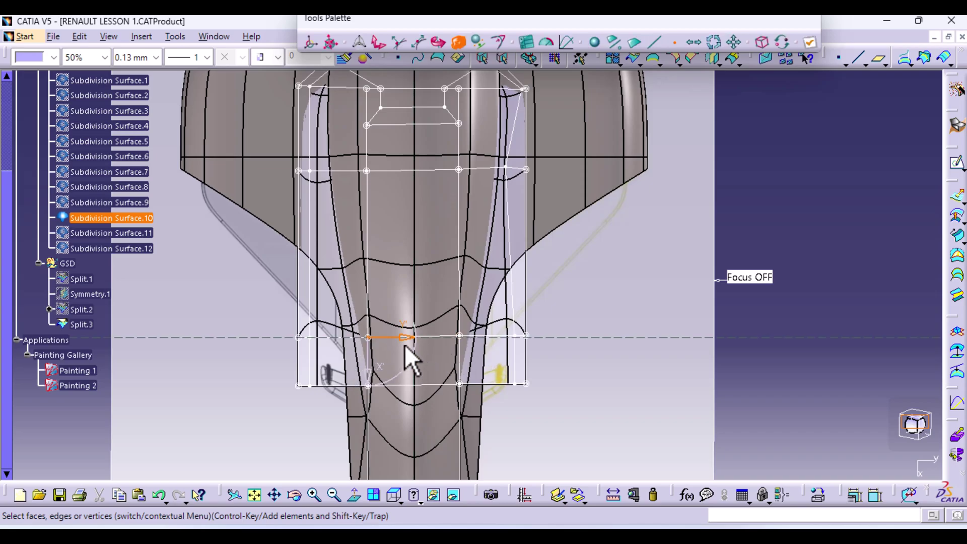
drag(462, 335, 462, 340)
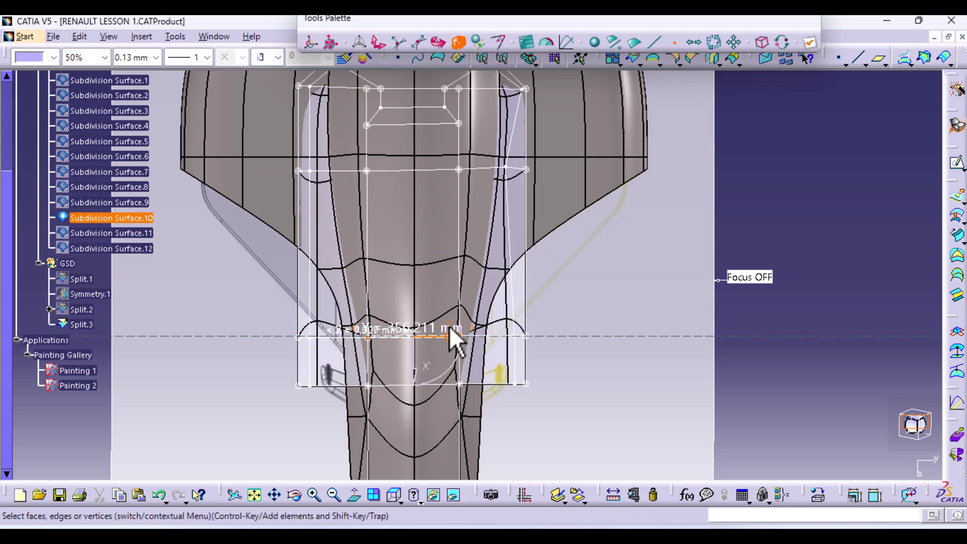
drag(451, 336, 396, 329)
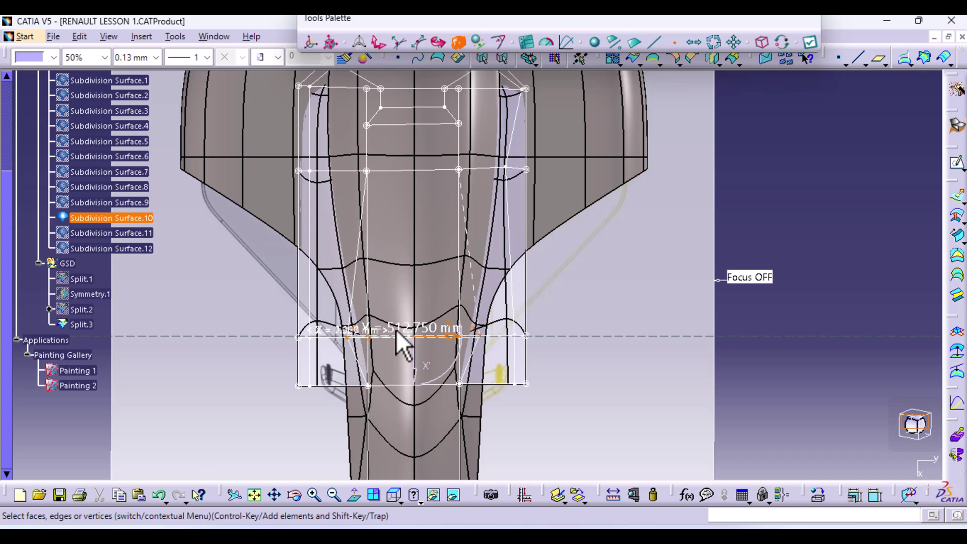
Spread the next two inner vertex pairs towards the wide part of the body to about 683 mm and 623 mm in Y.
click(369, 171)
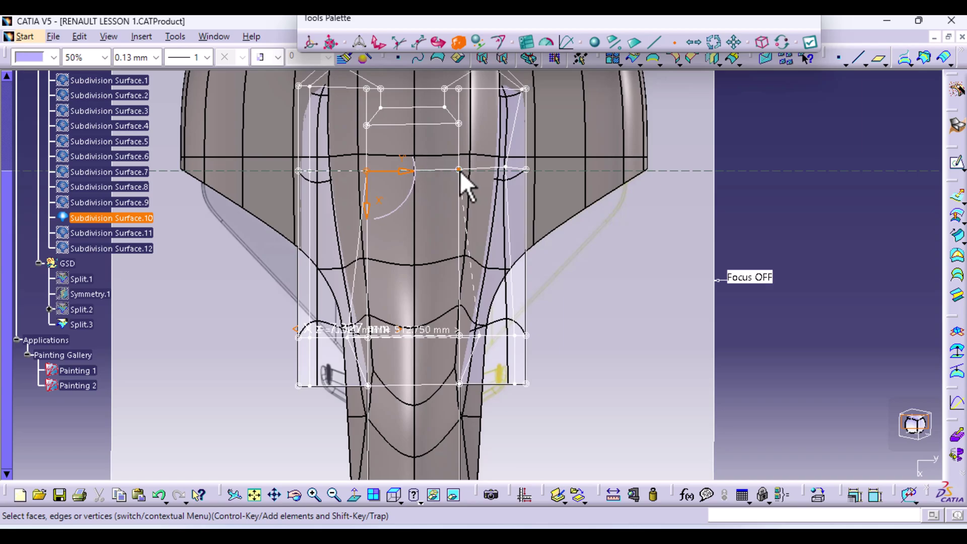
drag(456, 174, 460, 212)
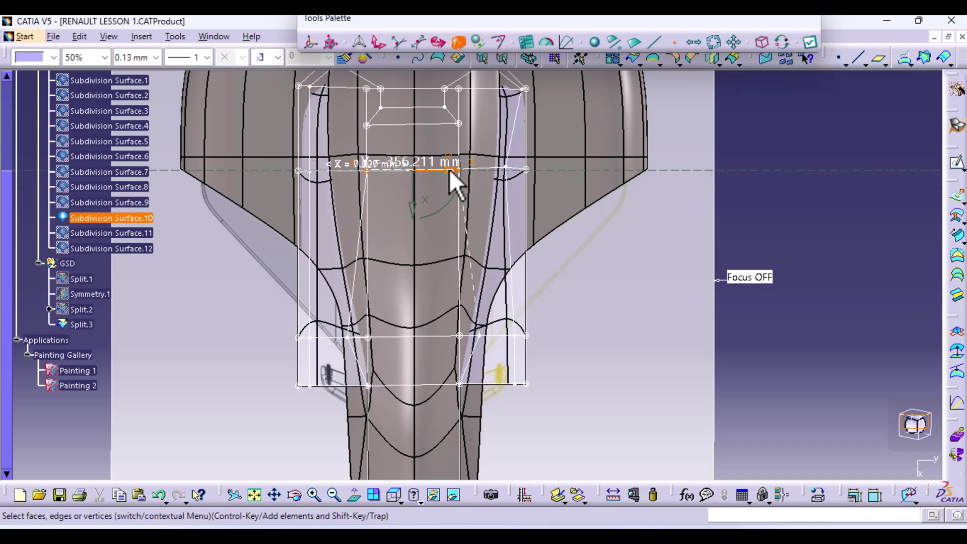
drag(451, 172, 482, 174)
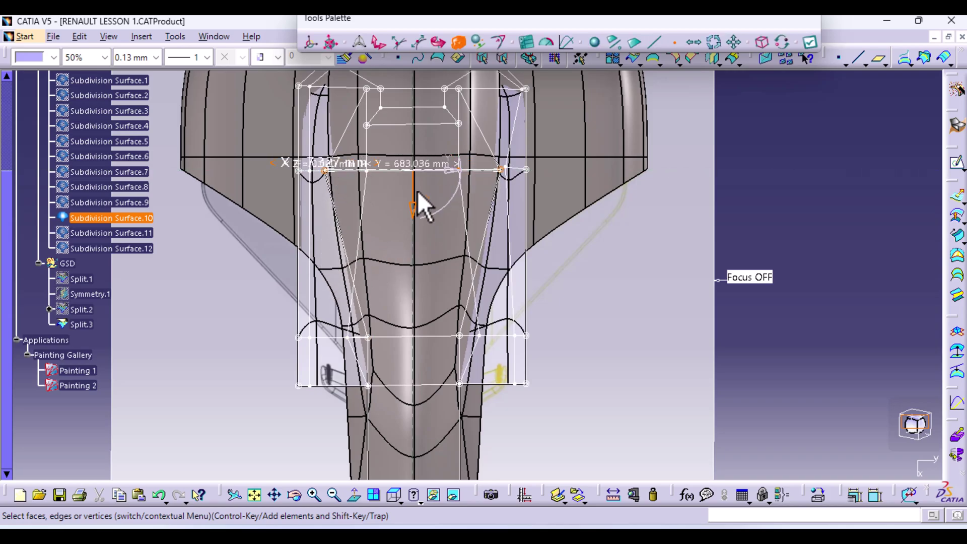
middle_drag(418, 200, 406, 292)
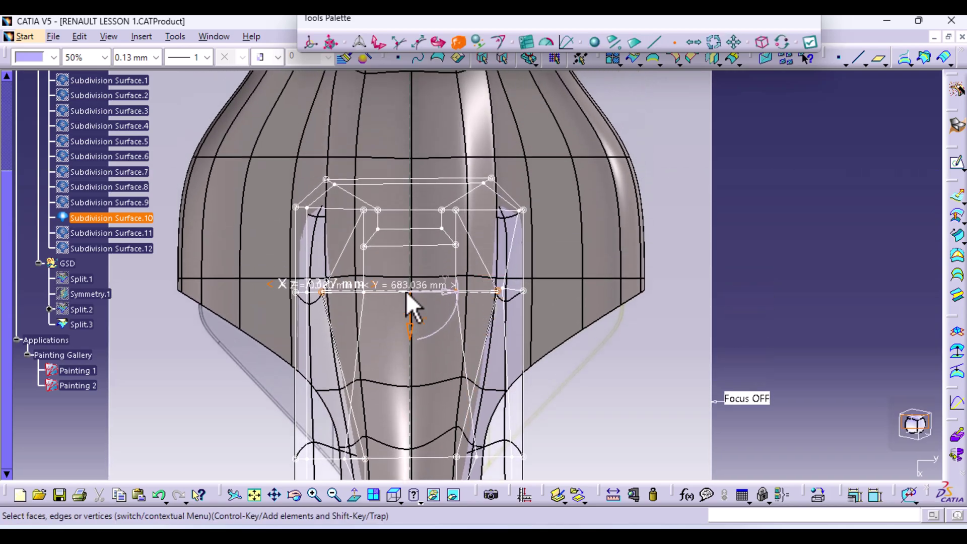
click(365, 212)
click(440, 210)
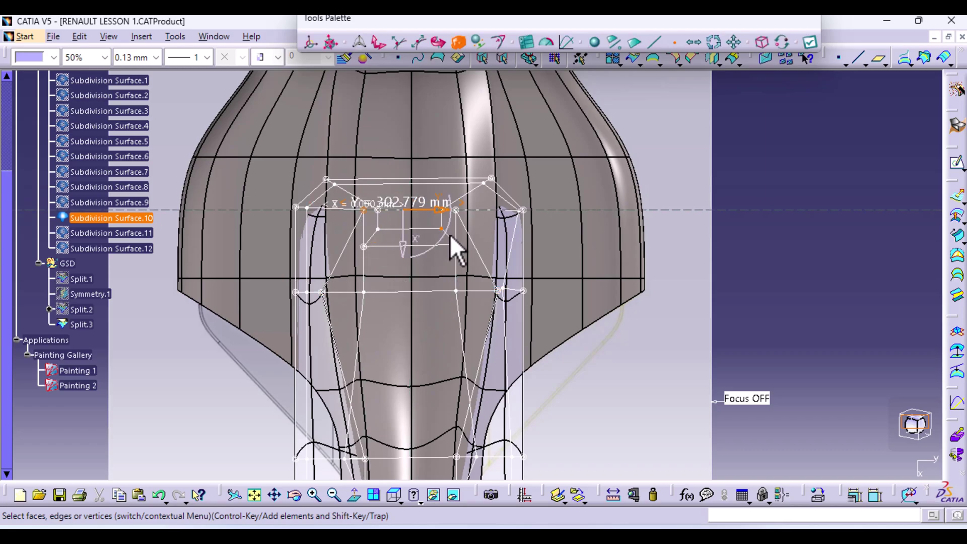
click(454, 212)
drag(454, 213, 475, 223)
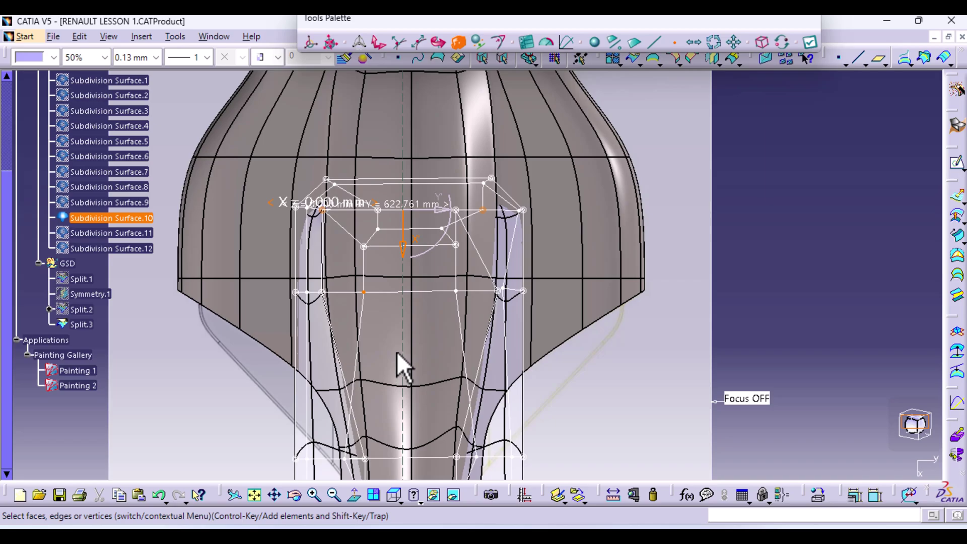
Select the remaining inner vertices around the closed end of the mesh together and spread them to about 498 mm in Y.
click(380, 213)
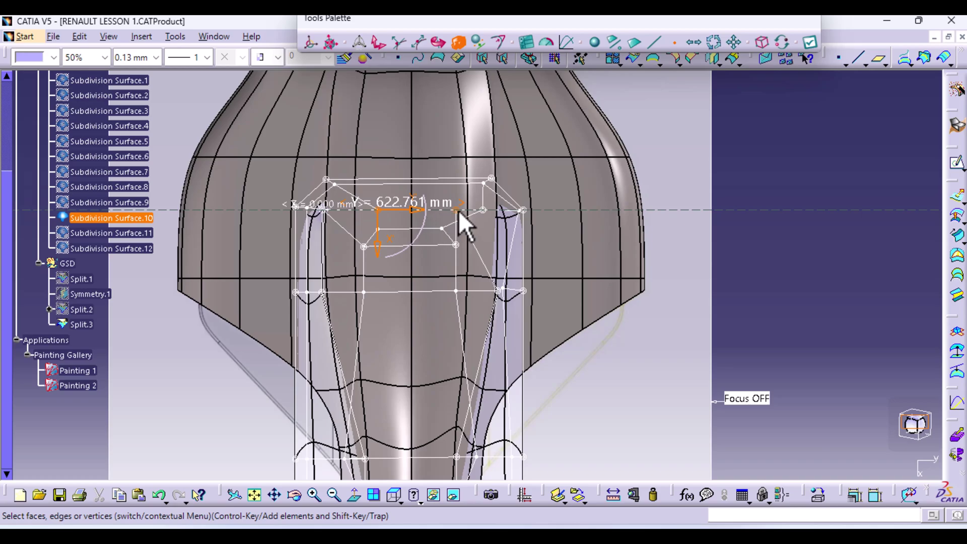
ctrl+click(458, 210)
ctrl+click(377, 229)
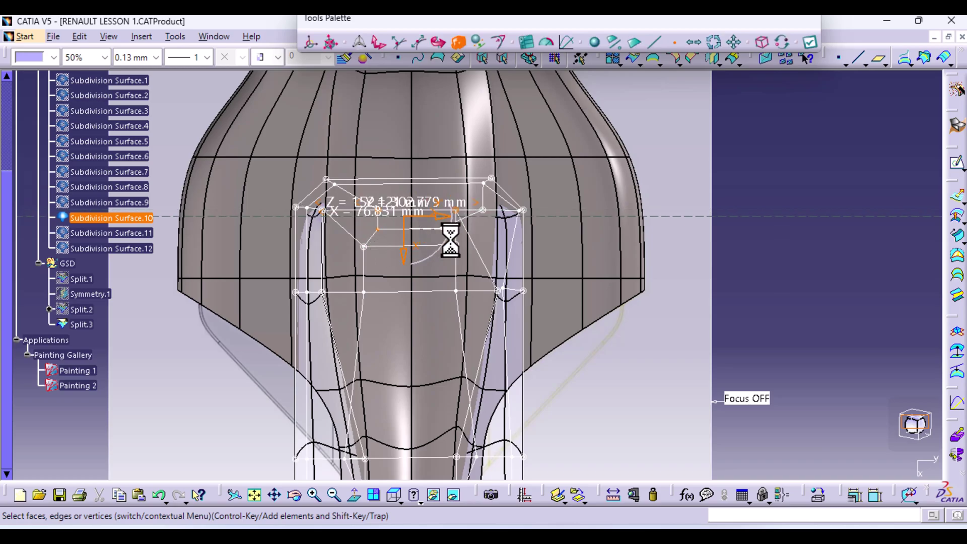
ctrl+click(364, 246)
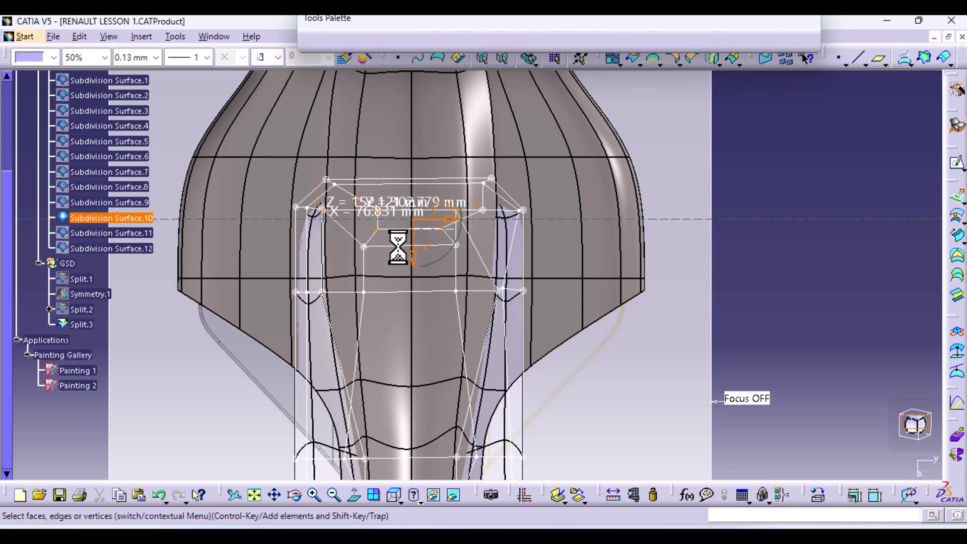
ctrl+click(363, 292)
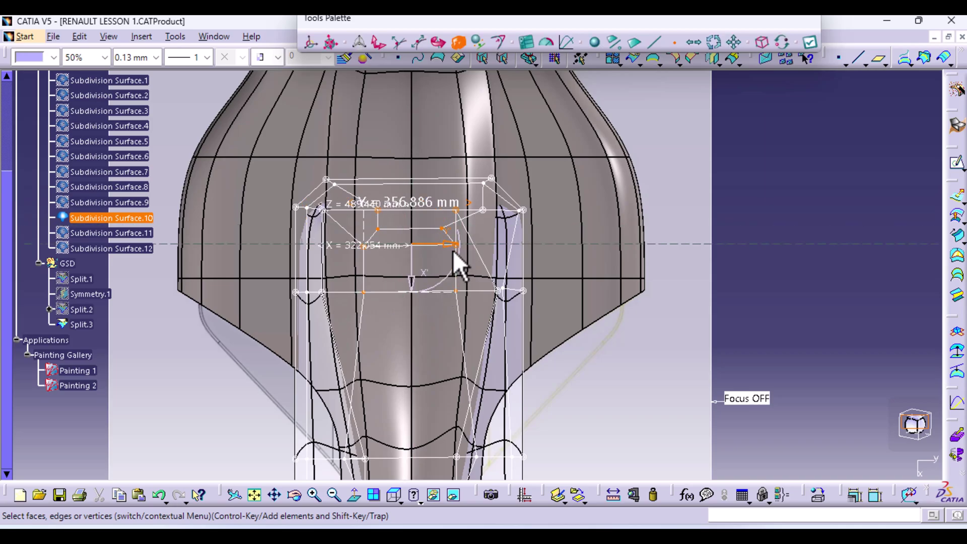
drag(453, 250, 469, 254)
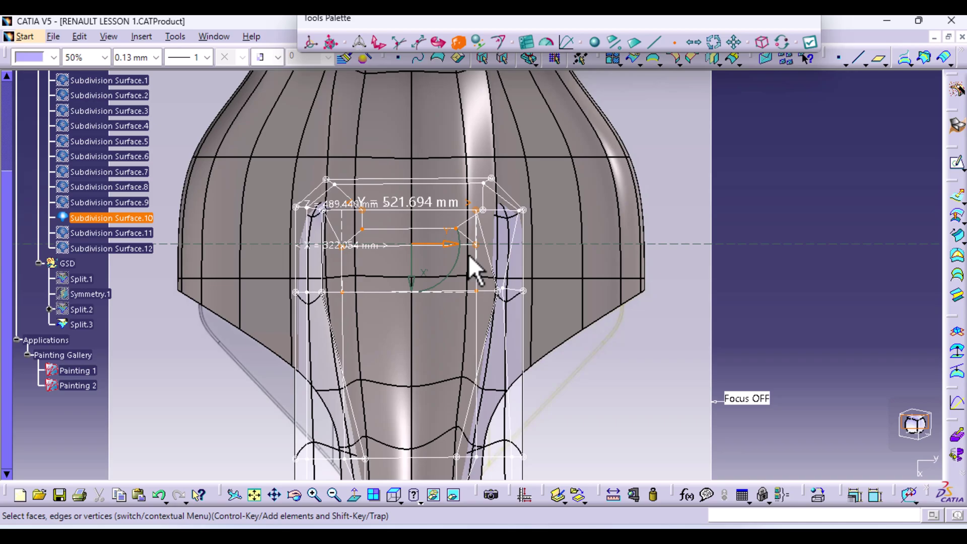
drag(468, 255, 465, 255)
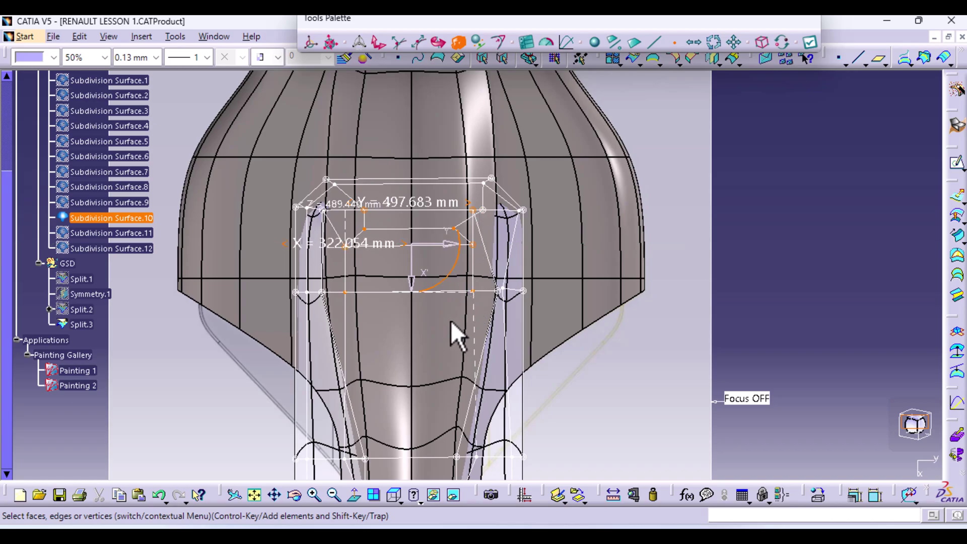
Shift the offset vertex at the closed end of the mesh inward along Y with robot editing and check the mesh from several angles.
click(482, 208)
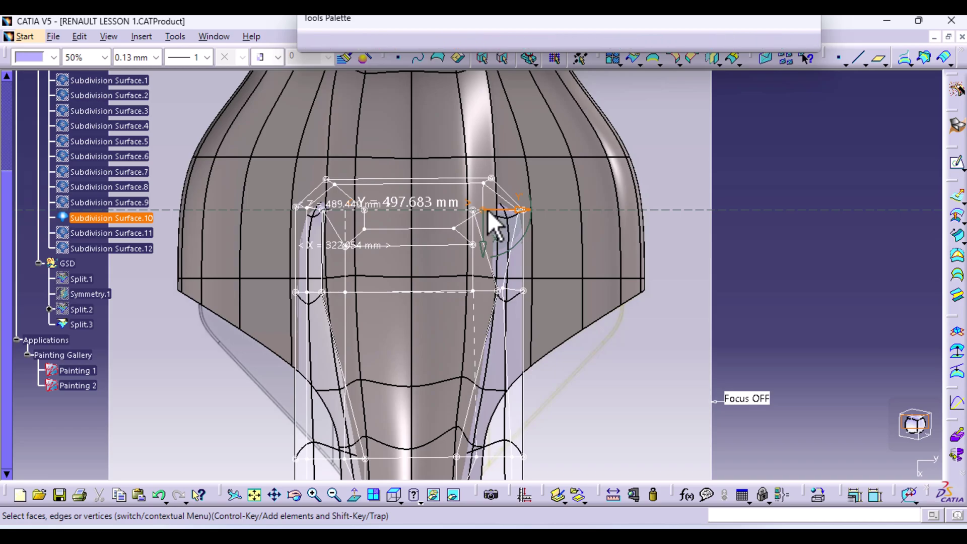
click(519, 210)
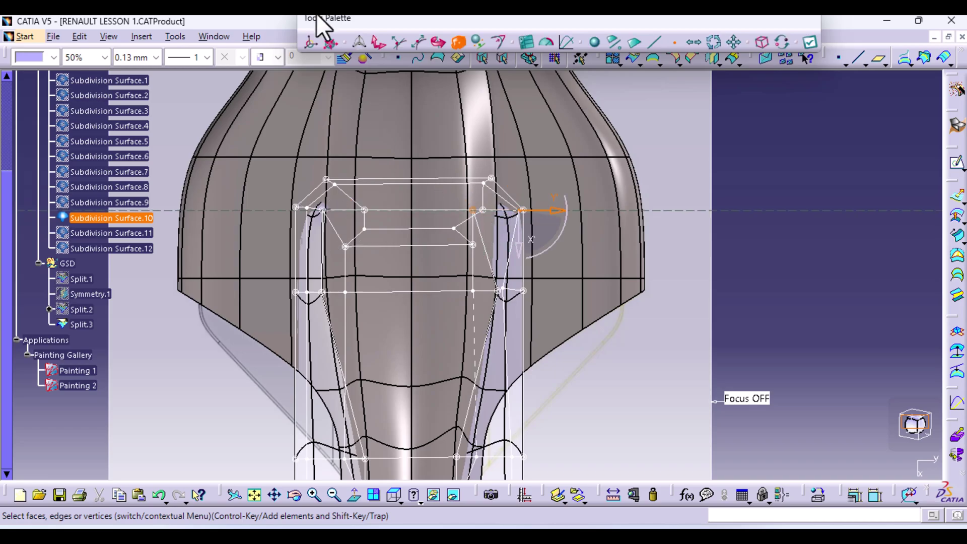
click(374, 43)
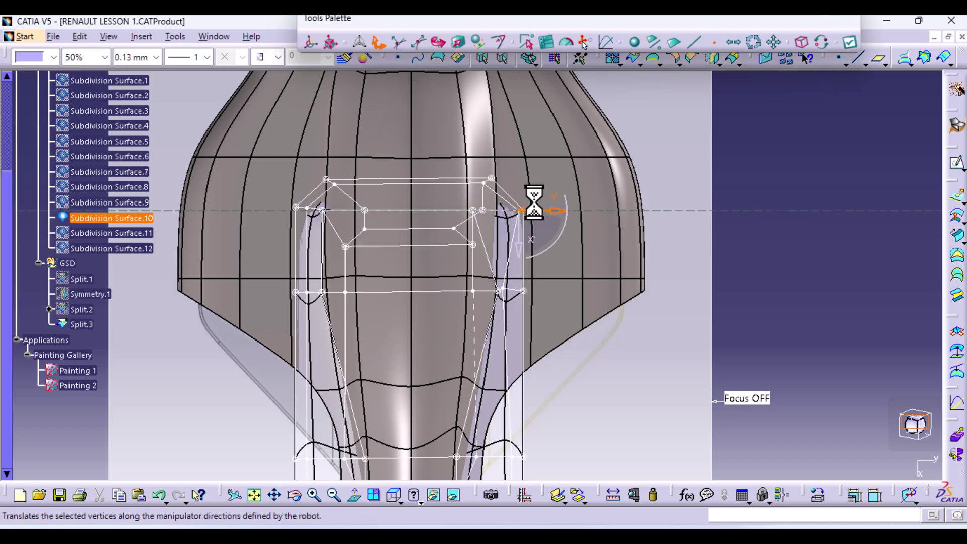
click(484, 208)
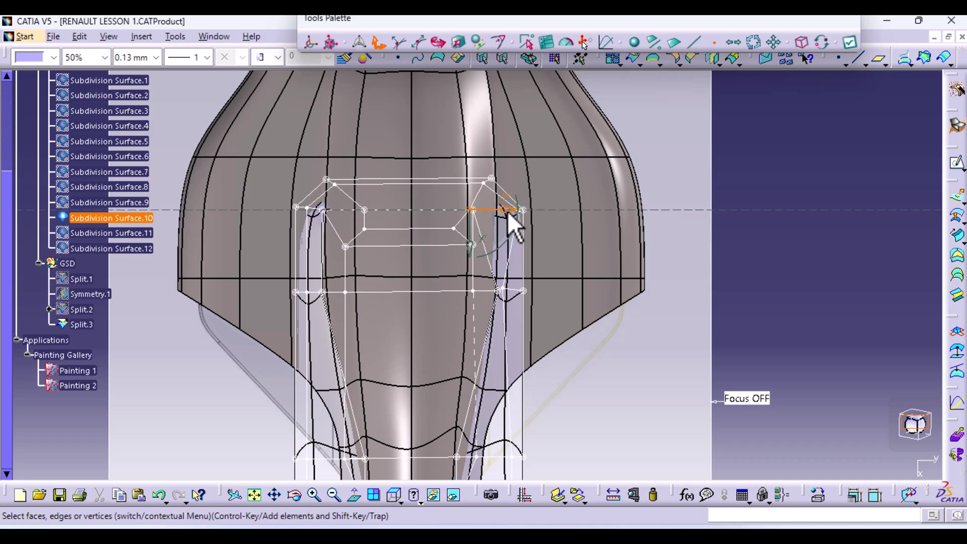
drag(507, 211, 493, 216)
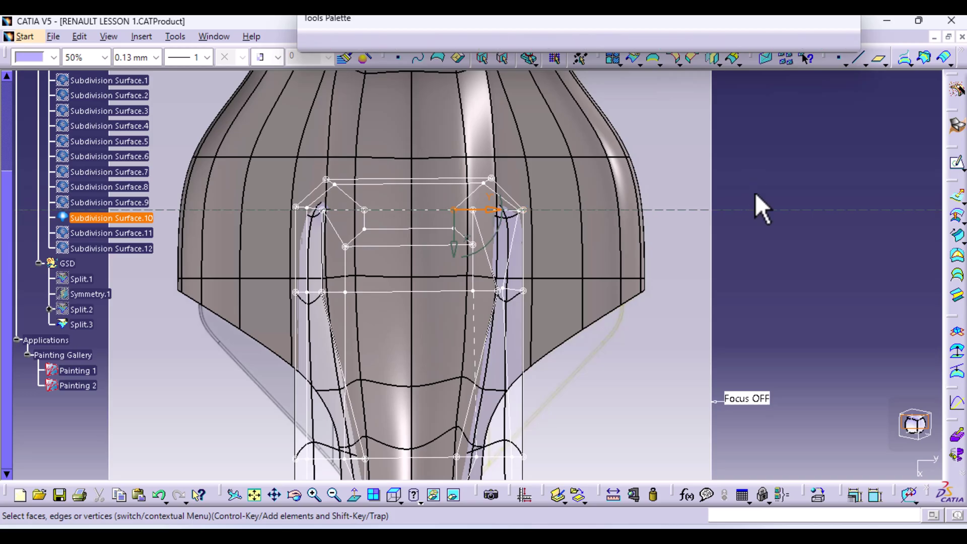
click(523, 210)
middle_drag(424, 358, 422, 258)
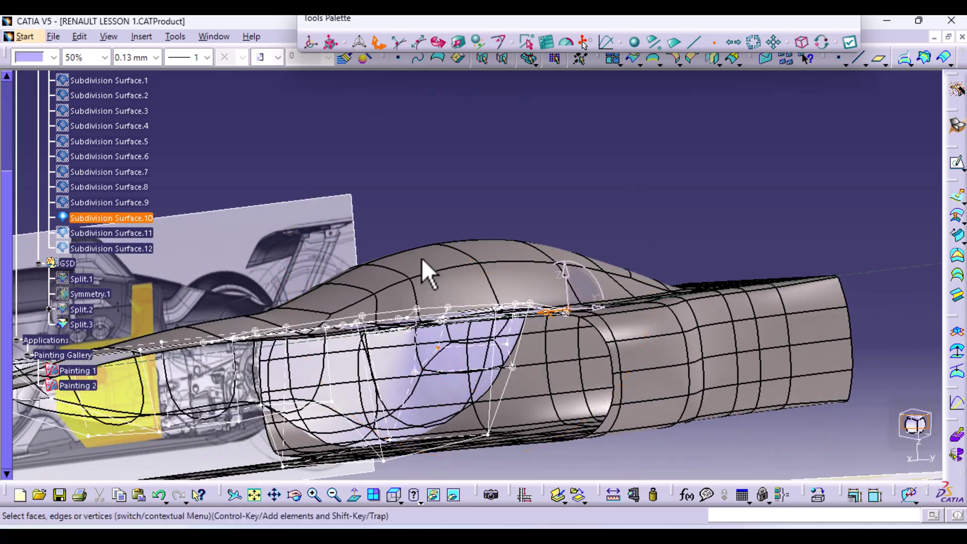
click(380, 46)
middle_drag(484, 318, 586, 330)
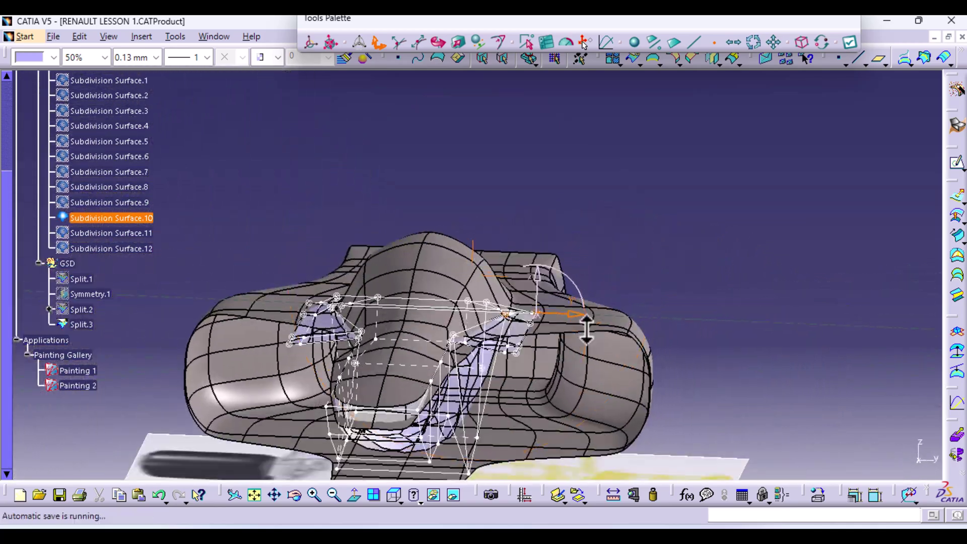
Return to the top view, turn off robot editing and spread the remaining inner vertex pair near the open edge to about 497 mm in Y.
click(393, 497)
middle_drag(406, 339, 397, 277)
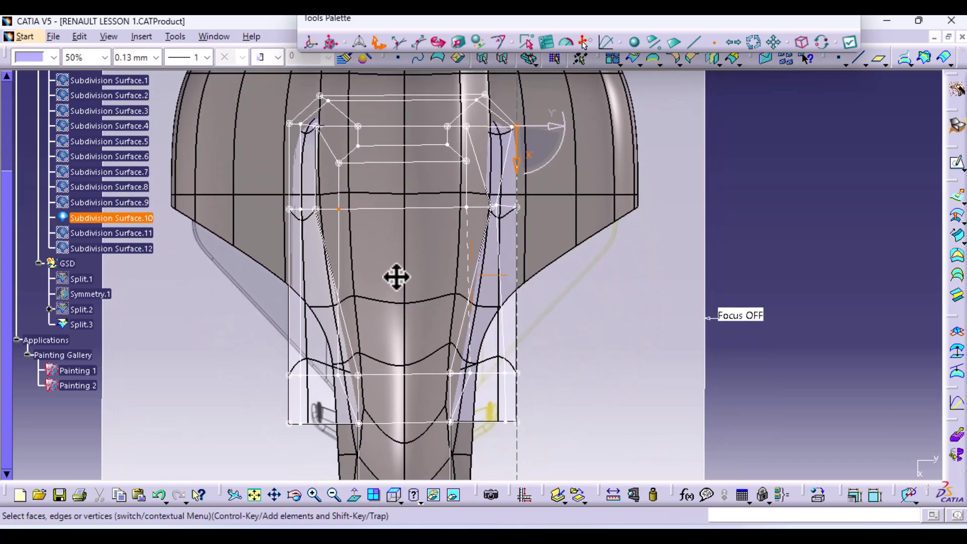
middle_drag(413, 383, 410, 274)
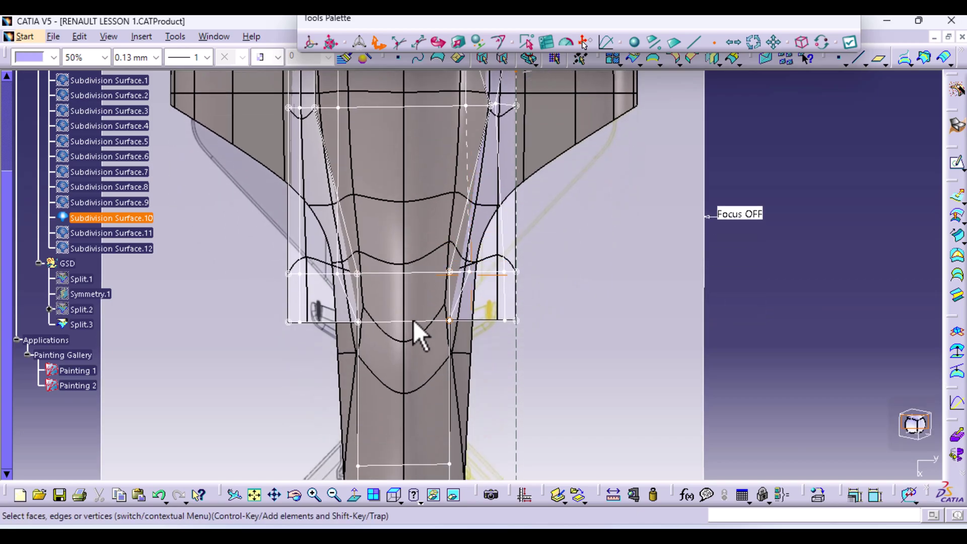
mouse_move(413, 323)
middle_down()
mouse_move(408, 276)
mouse_move(412, 317)
middle_up()
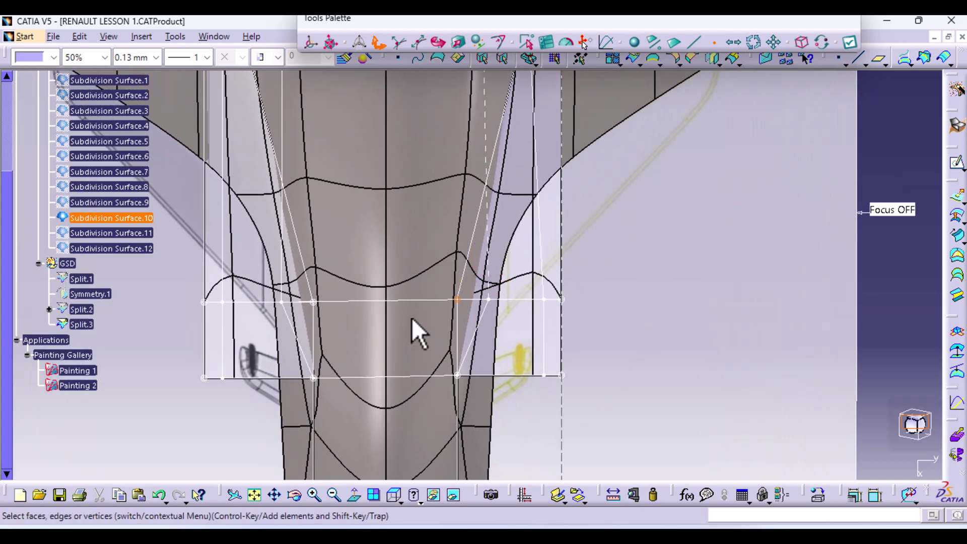
click(312, 301)
ctrl+click(458, 302)
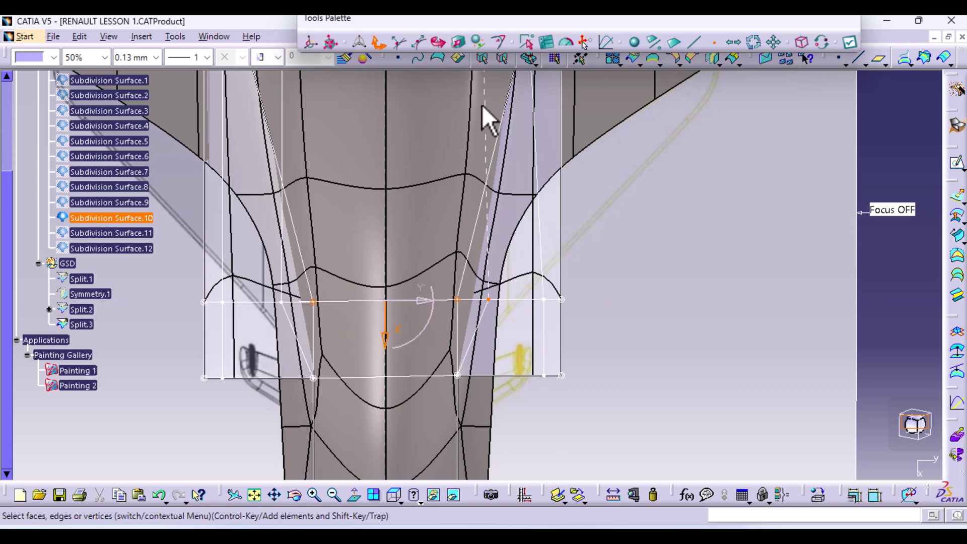
click(458, 57)
drag(431, 300, 435, 301)
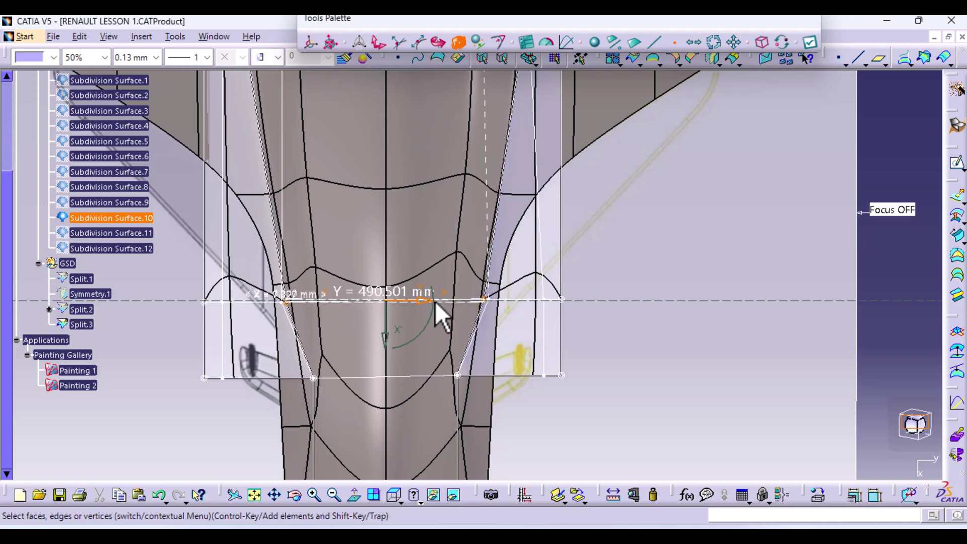
drag(435, 301, 436, 300)
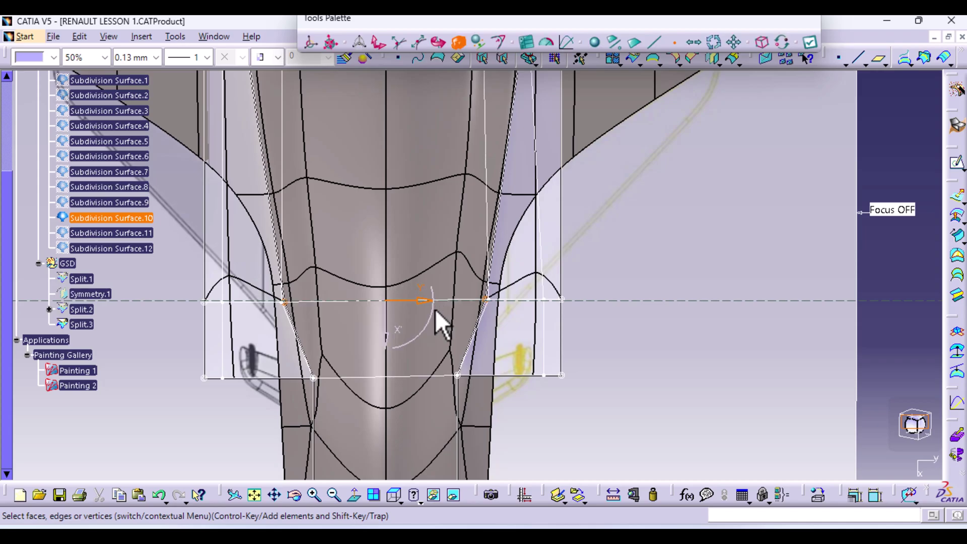
Spread the inner vertex pair on the front edge row apart in Y towards the sides of the nose.
middle_drag(409, 373, 416, 222)
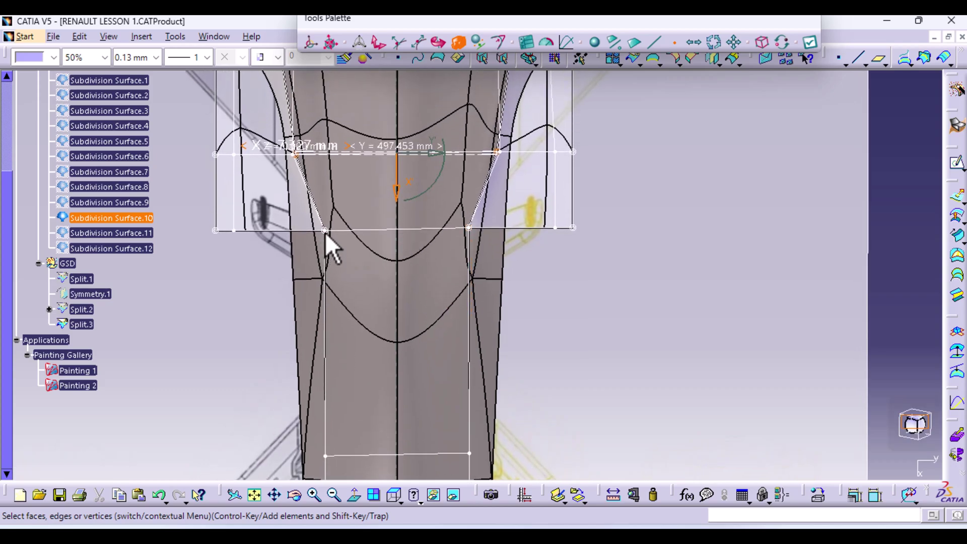
click(325, 231)
click(418, 229)
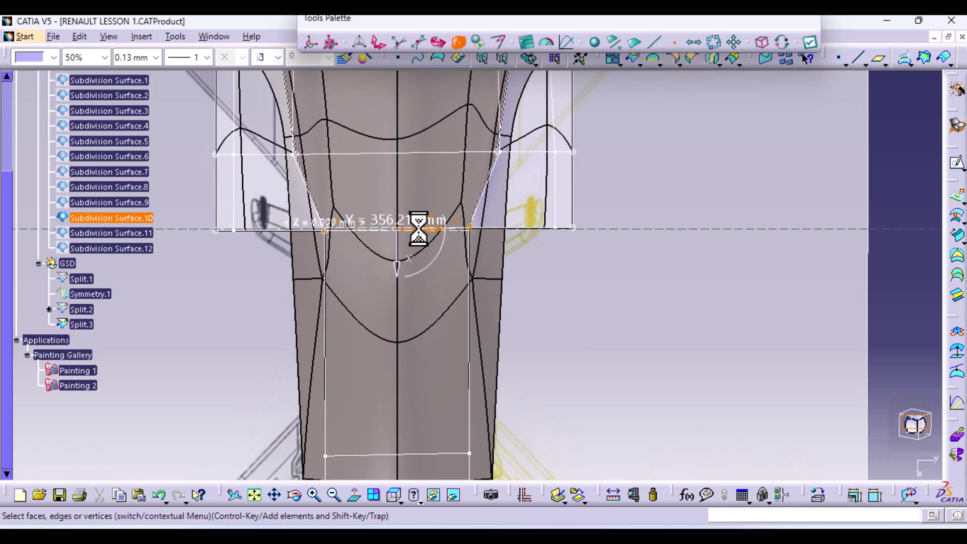
drag(426, 228, 443, 233)
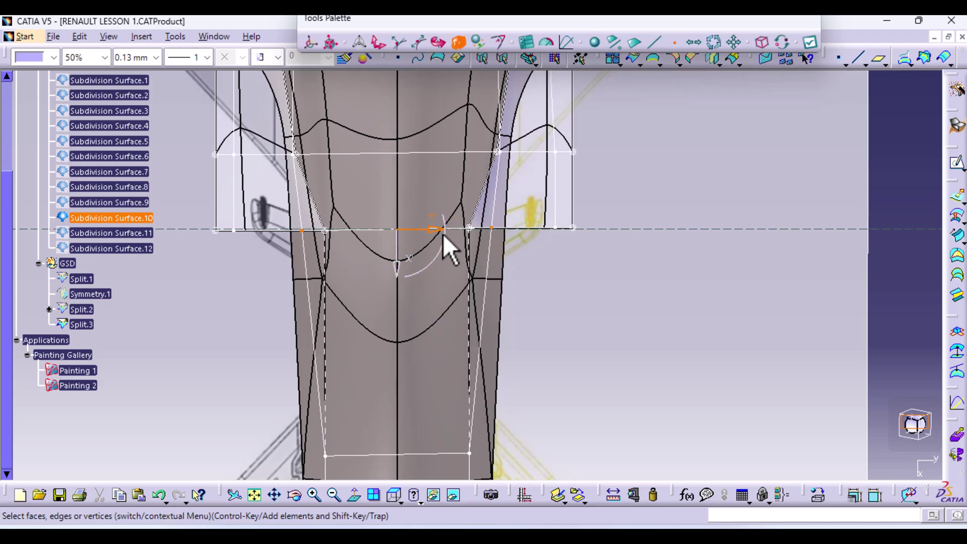
Narrow the inner vertex pair on the row just behind the front edge row to about 447 mm in Y.
middle_drag(655, 186, 615, 361)
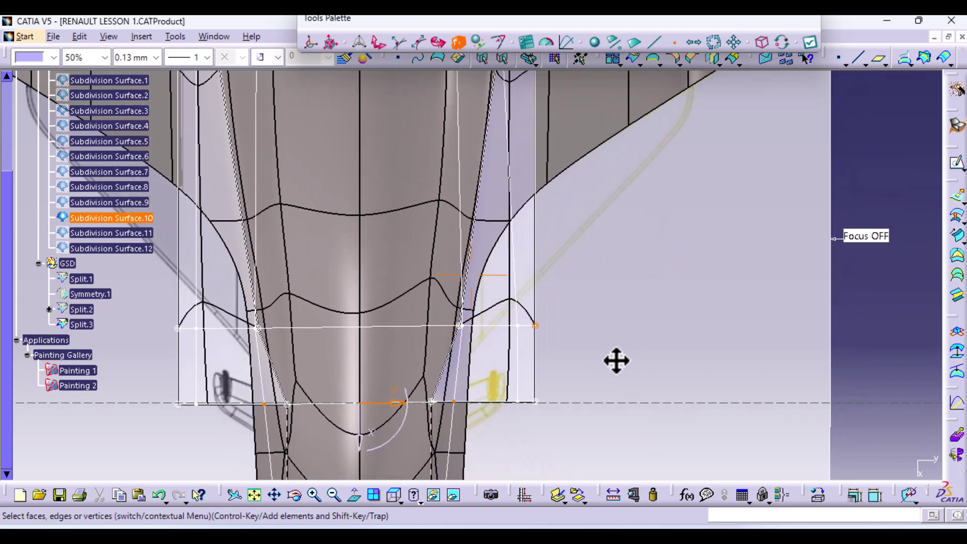
middle_drag(620, 259, 687, 177)
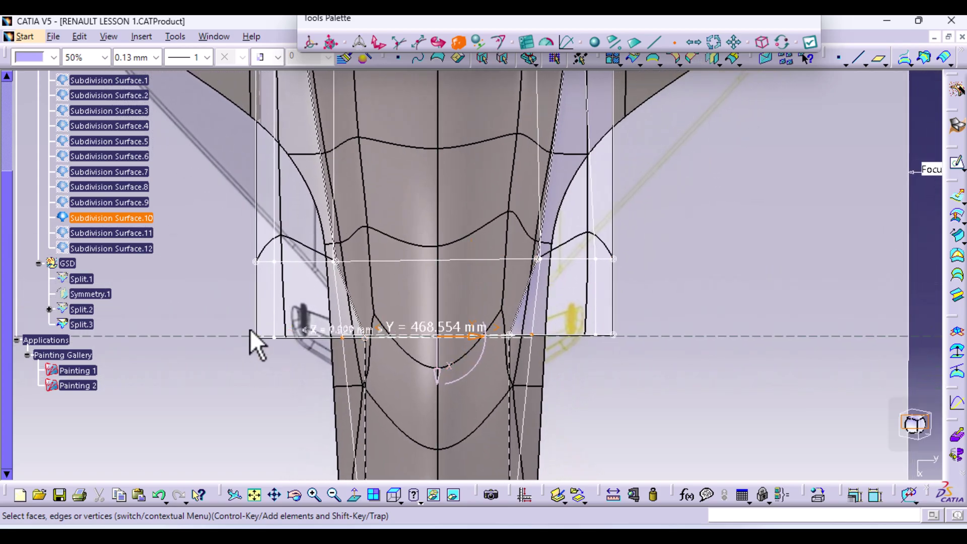
mouse_move(322, 292)
ctrl+middle_down()
mouse_move(324, 266)
mouse_move(324, 287)
ctrl+middle_up()
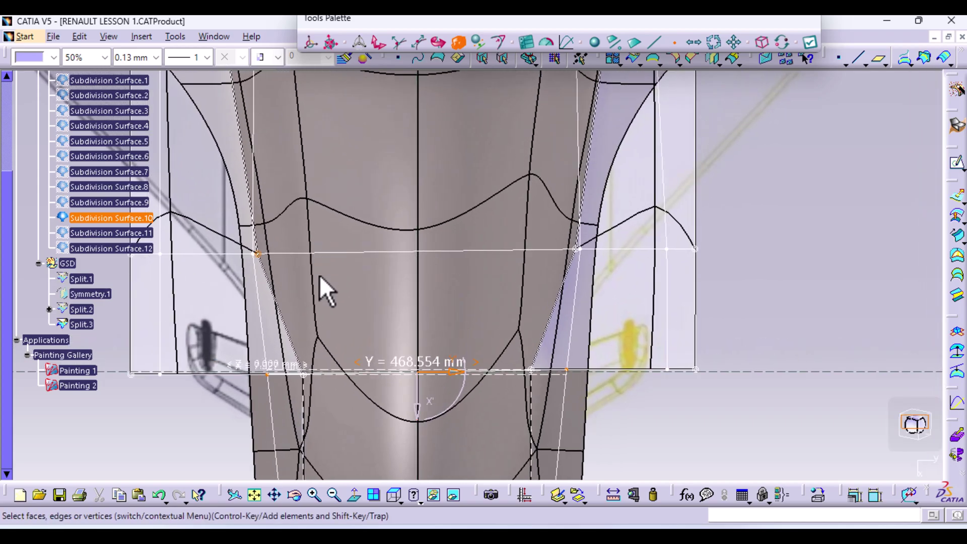
click(322, 244)
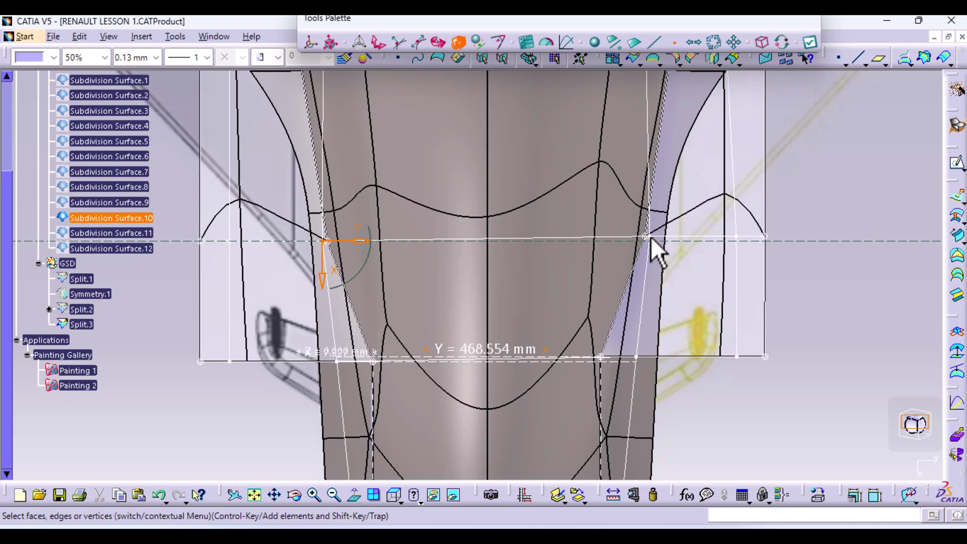
ctrl+click(650, 236)
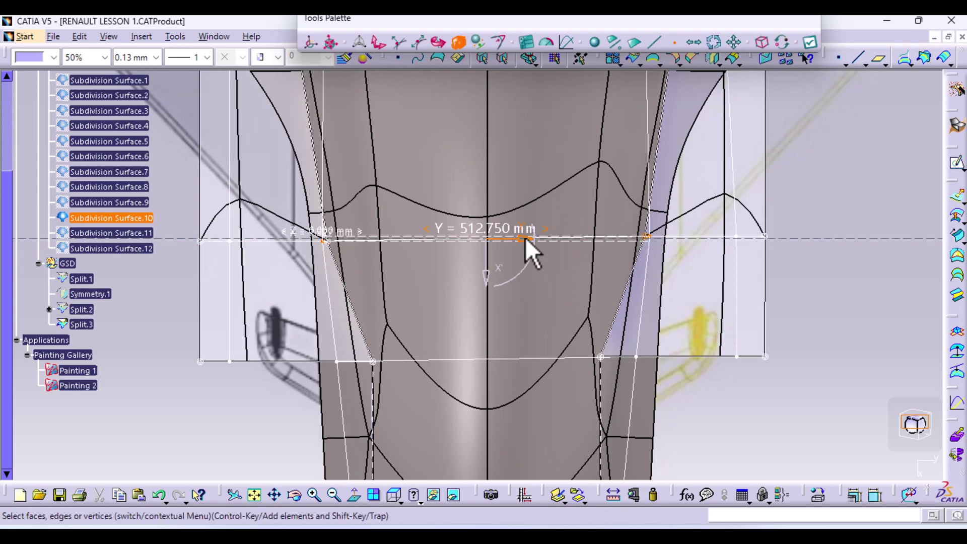
drag(524, 238, 521, 237)
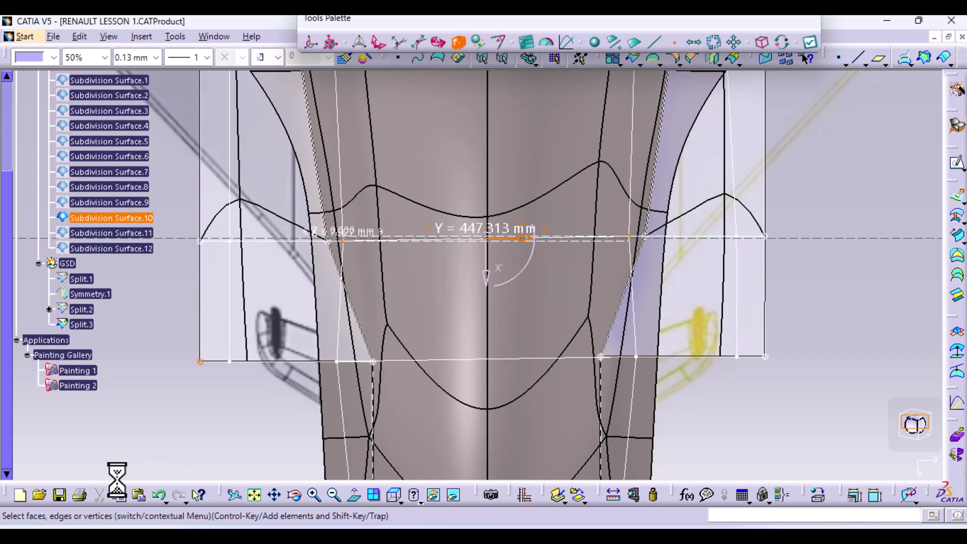
Select the upper inner vertex pair on the front edge row together and narrow it to about 357 mm in Y.
click(339, 361)
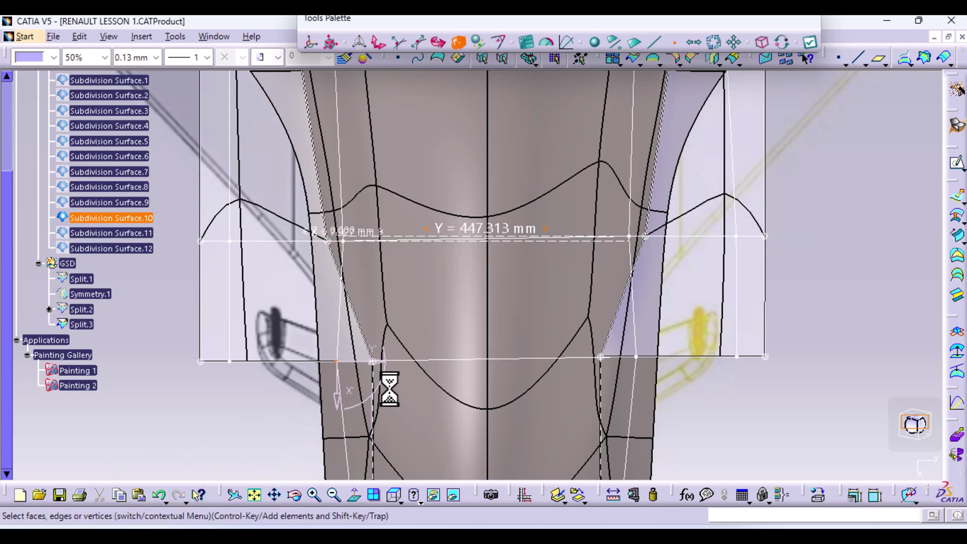
ctrl+click(636, 356)
drag(543, 362, 521, 361)
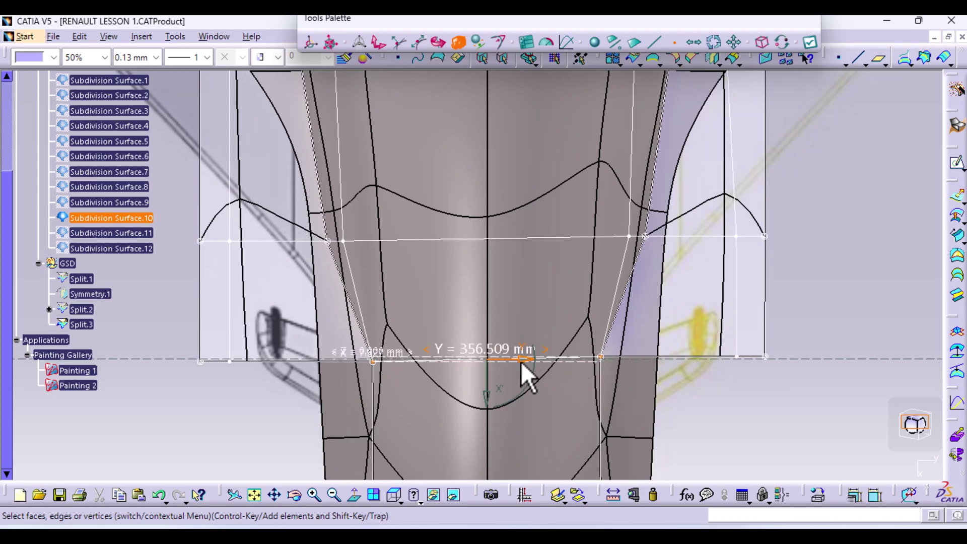
Narrow the inner vertex pair on the row just behind the front edge row to about 385 mm in Y.
click(344, 240)
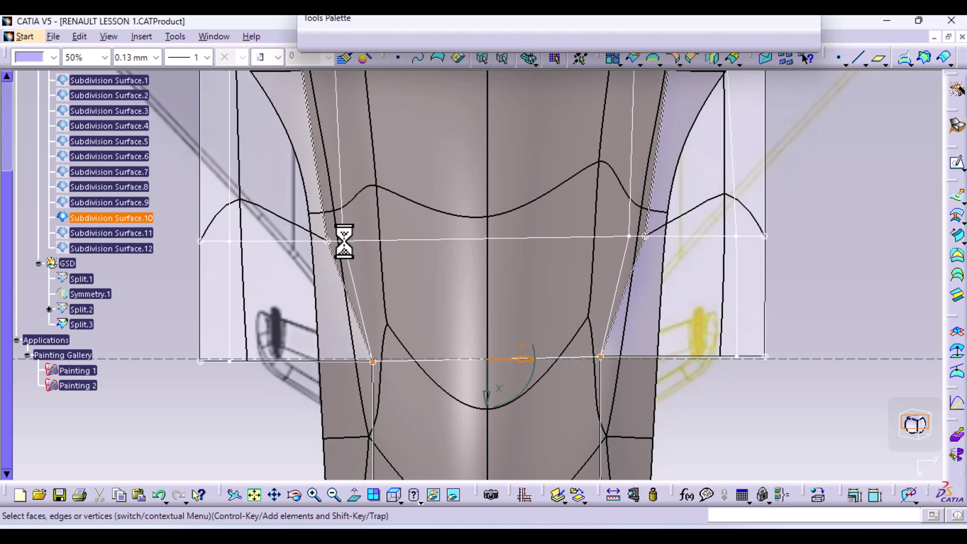
ctrl+click(628, 237)
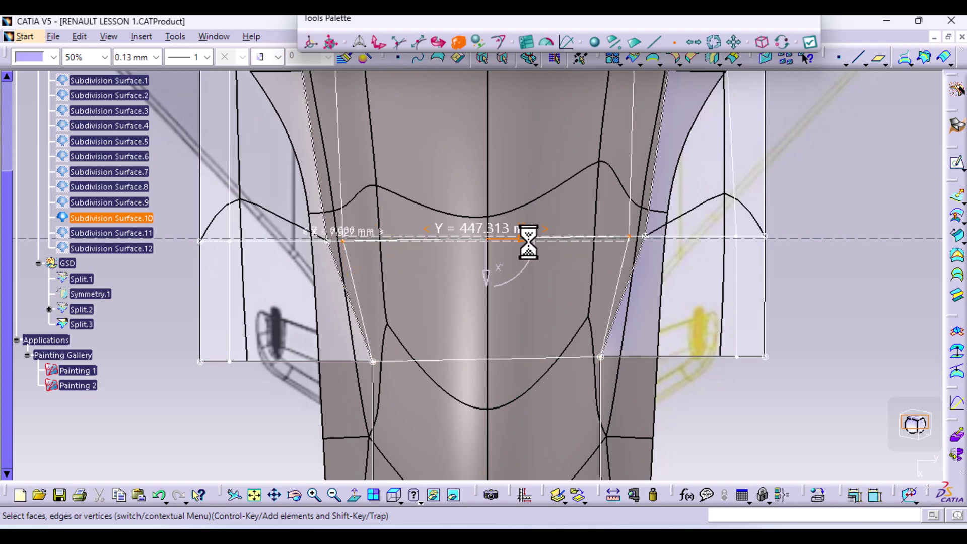
drag(528, 241, 523, 244)
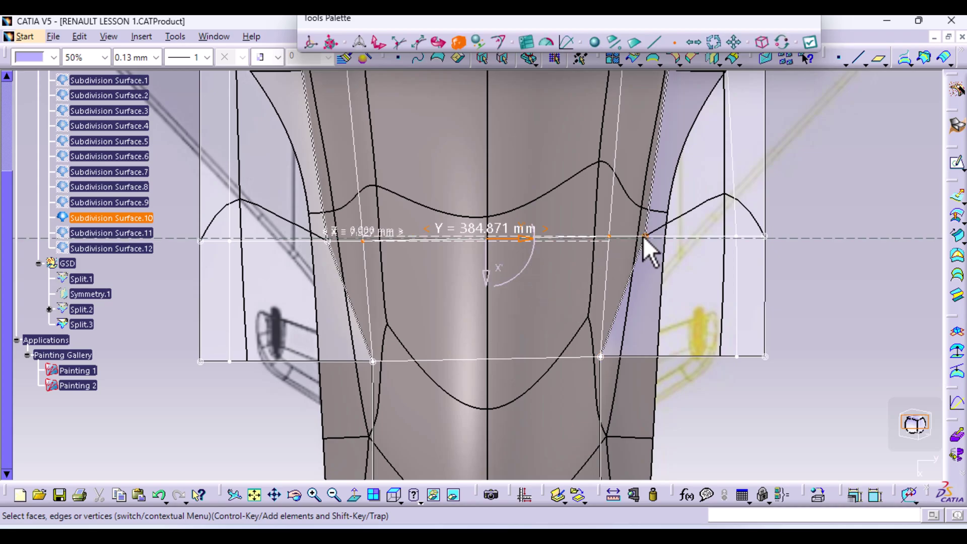
middle_drag(425, 368, 413, 282)
Try spreading the inner vertices picked on the front edge row to about 443 mm in Y, and undo that move.
click(371, 268)
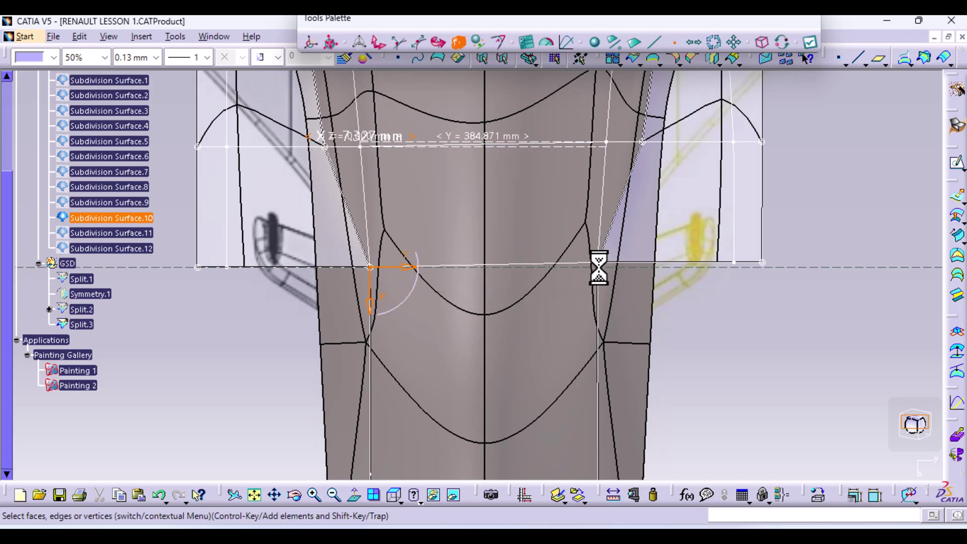
ctrl+click(598, 263)
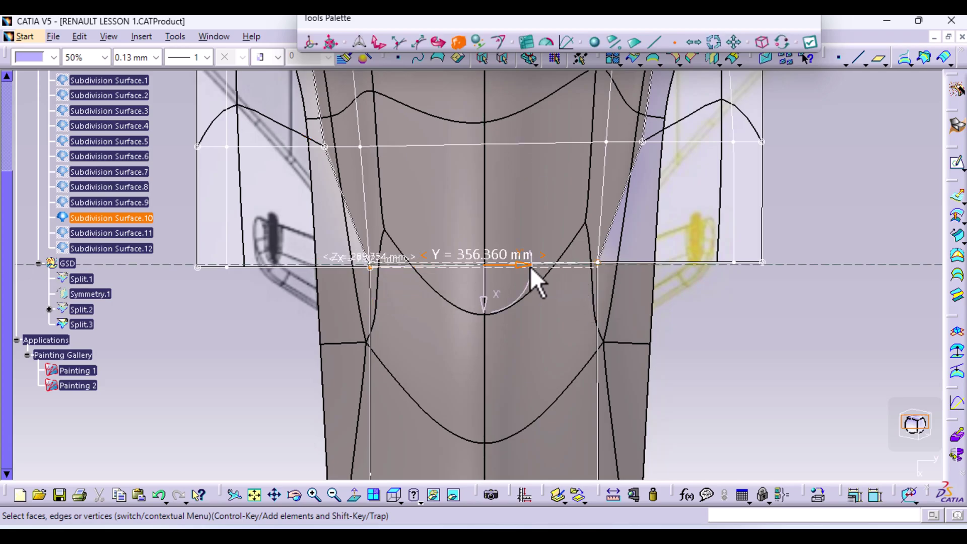
drag(525, 264, 531, 265)
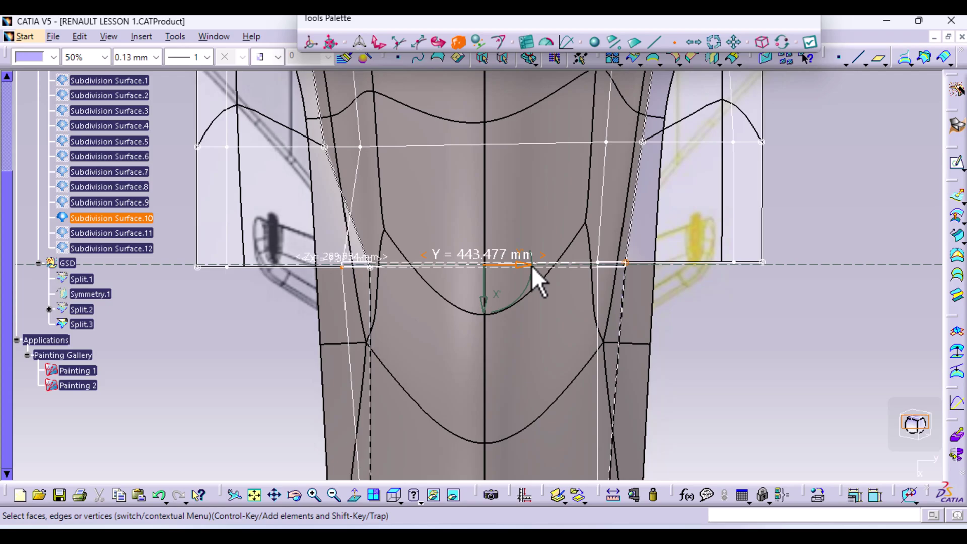
drag(530, 265, 531, 265)
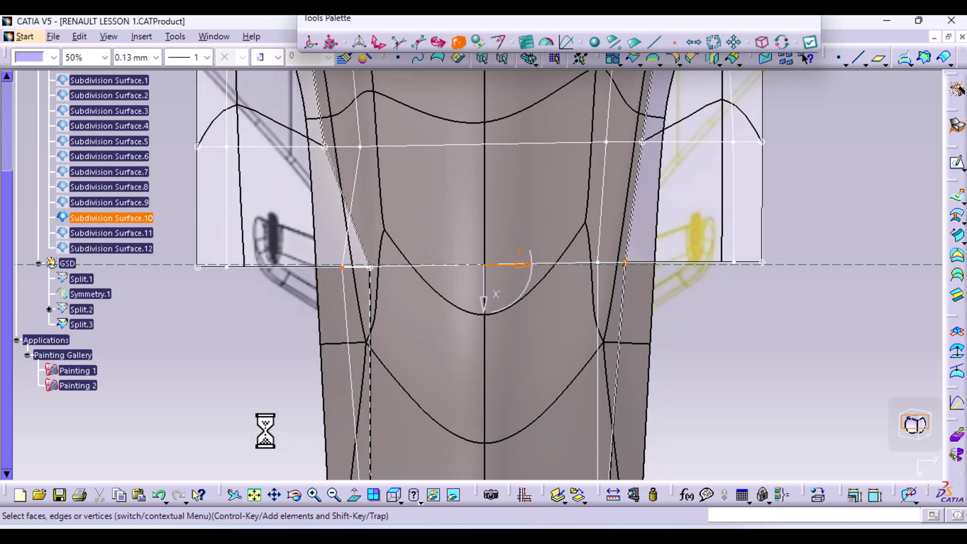
click(158, 497)
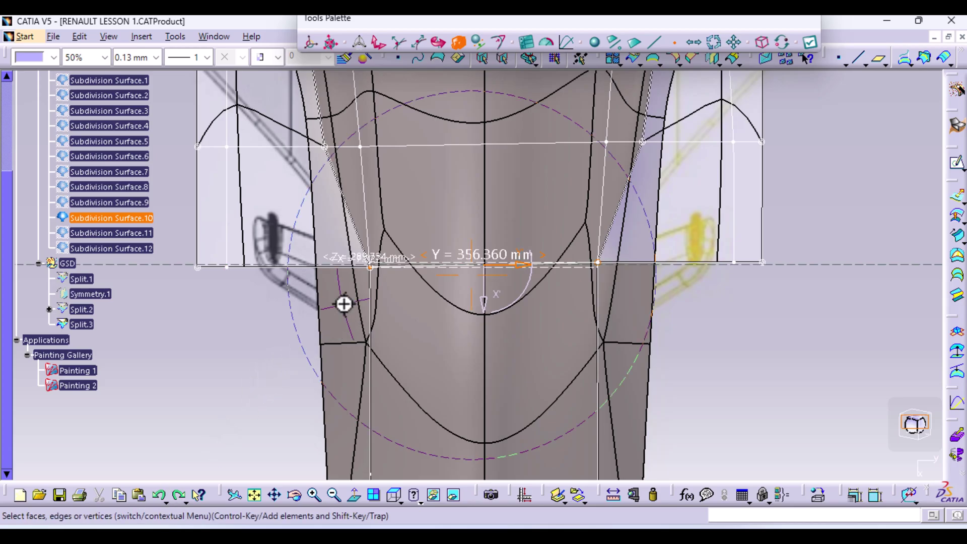
Try placing the robot on the lower inner vertices of the front edge row, resetting its definition and leaving robot editing.
middle_drag(344, 303, 343, 242)
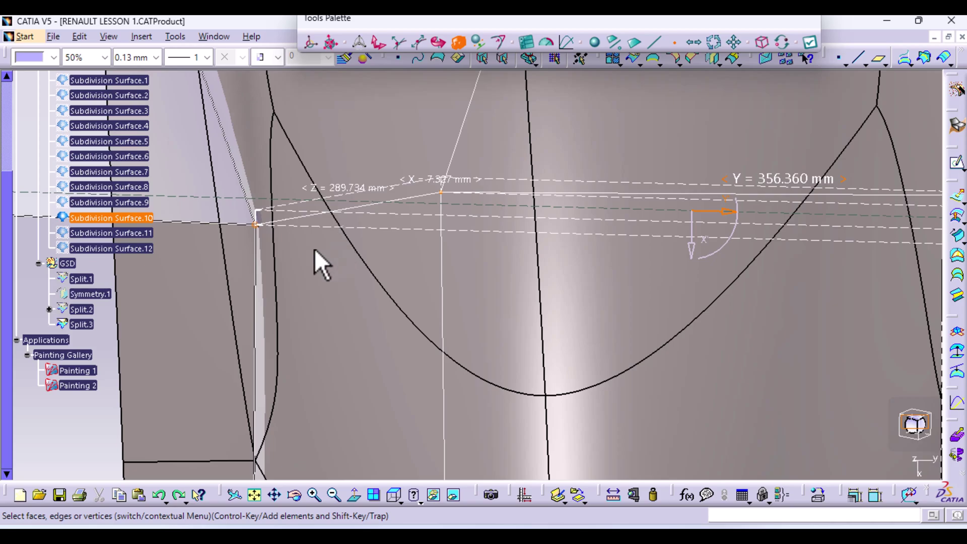
click(256, 225)
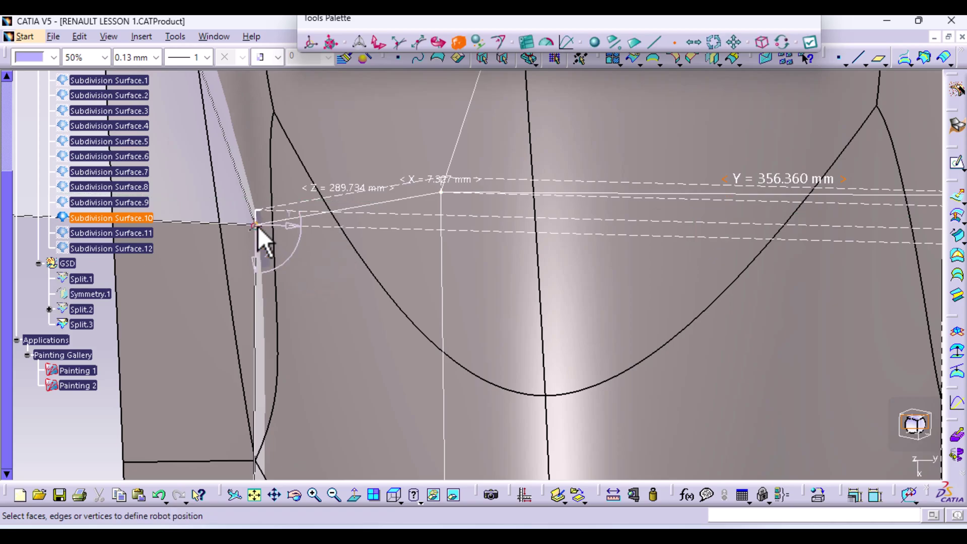
middle_drag(361, 295, 368, 355)
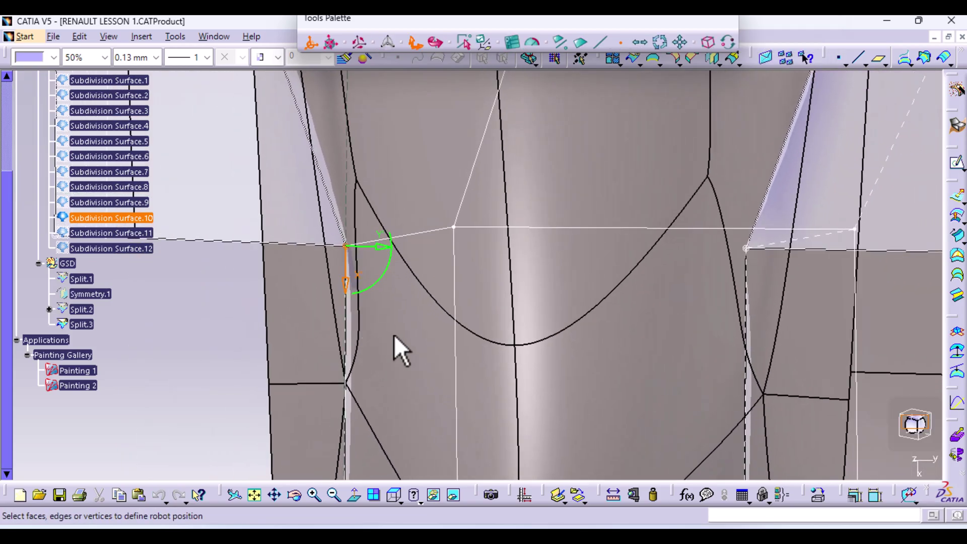
click(748, 247)
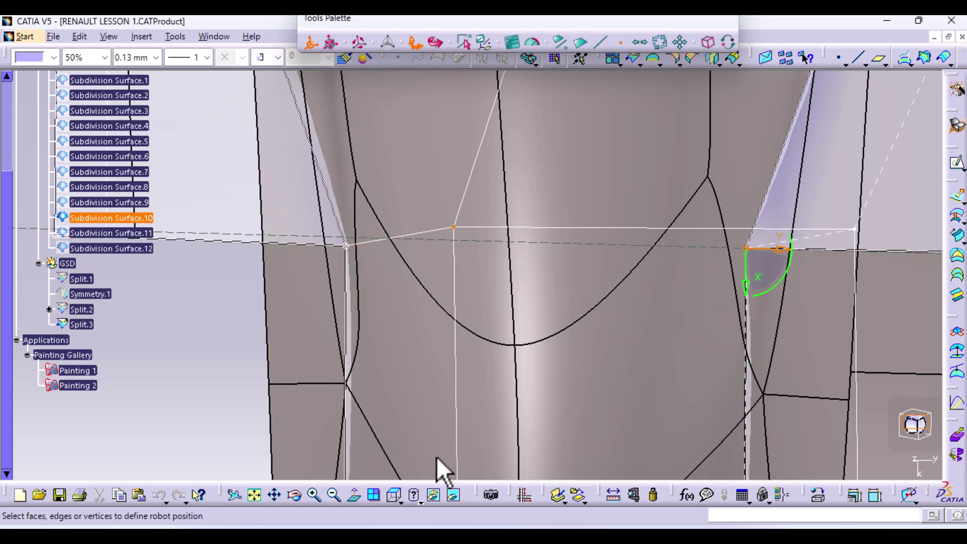
click(347, 247)
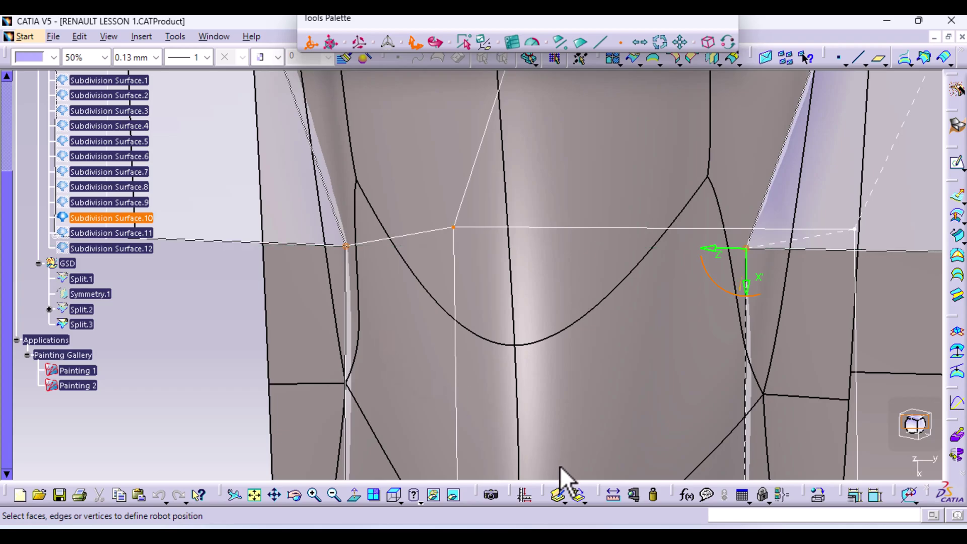
click(393, 493)
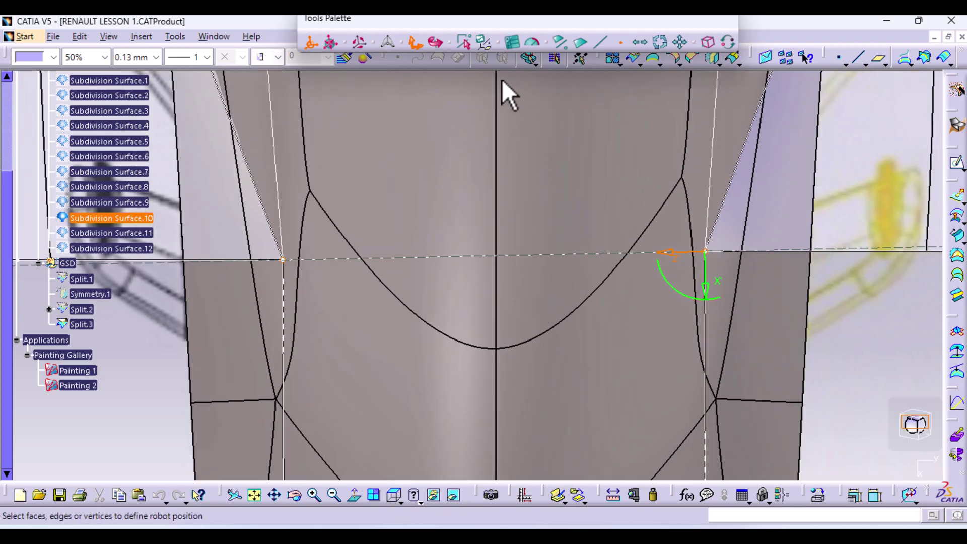
click(330, 43)
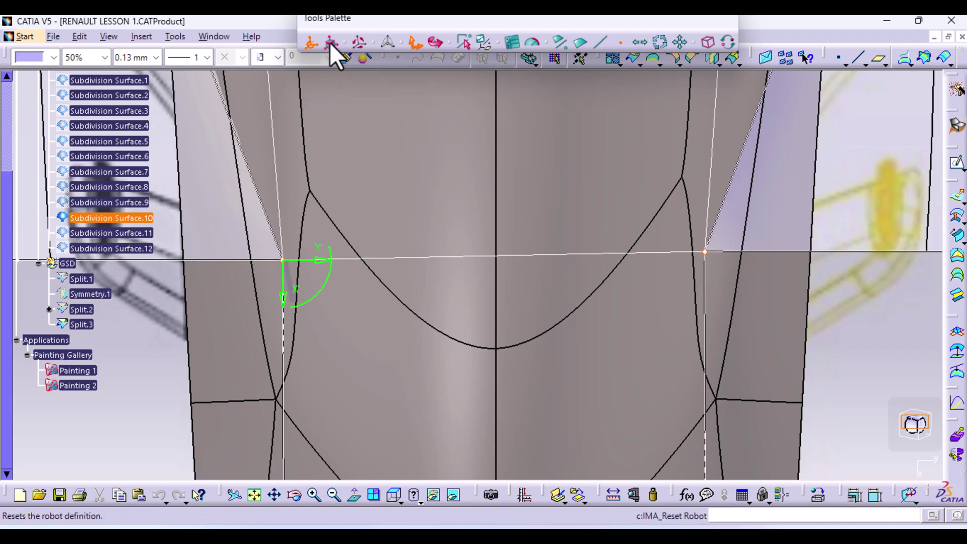
click(329, 43)
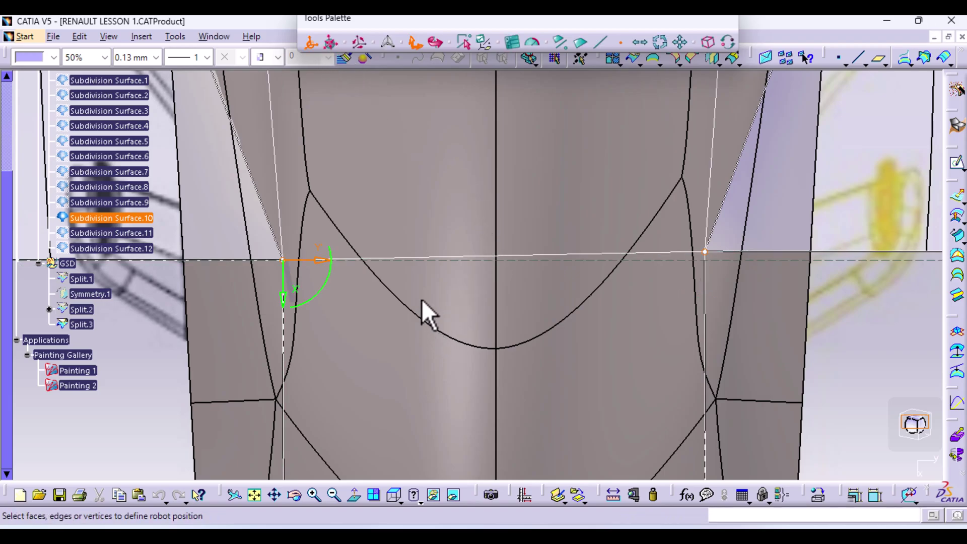
scroll(424, 286, down, 1)
middle_drag(424, 286, 349, 294)
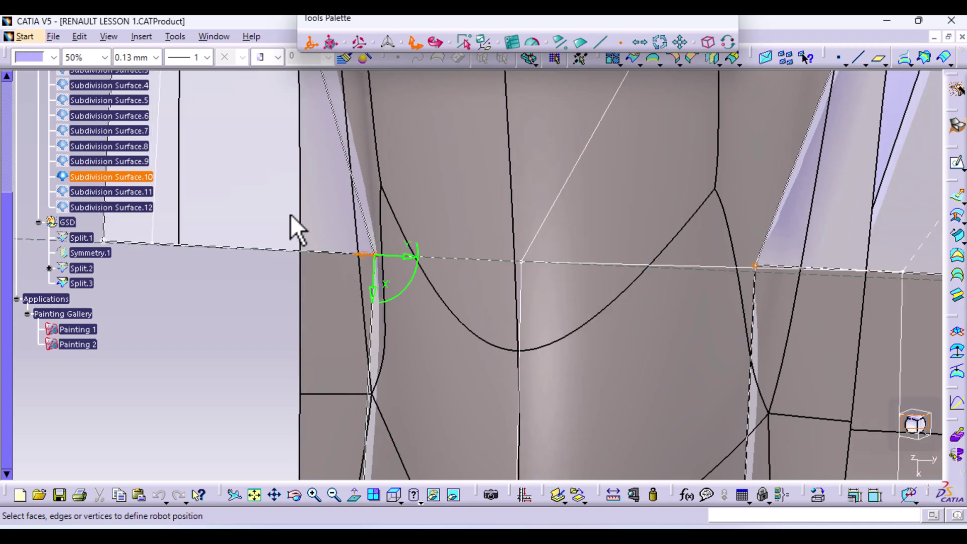
click(310, 44)
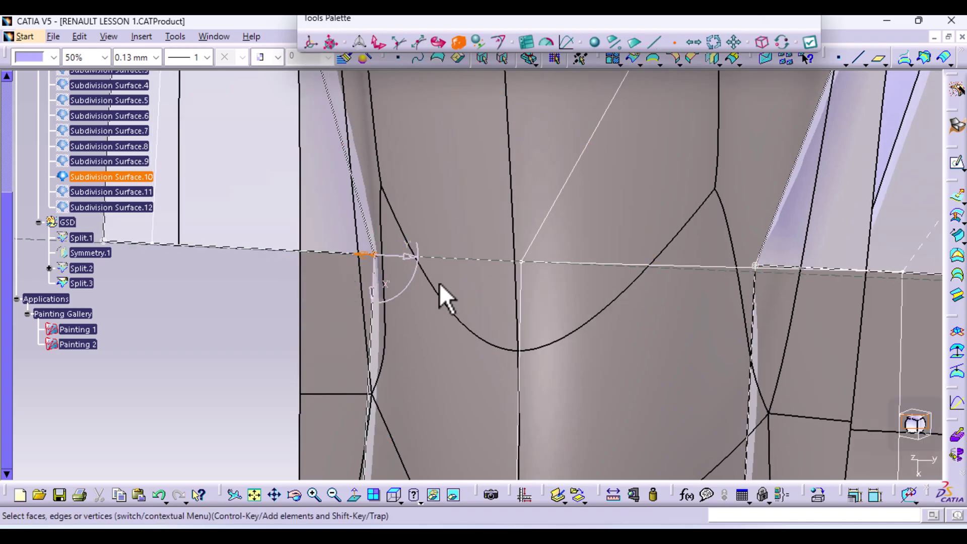
Select the two lower inner vertices of the front edge row together and spread them apart in Y in the top view.
click(755, 264)
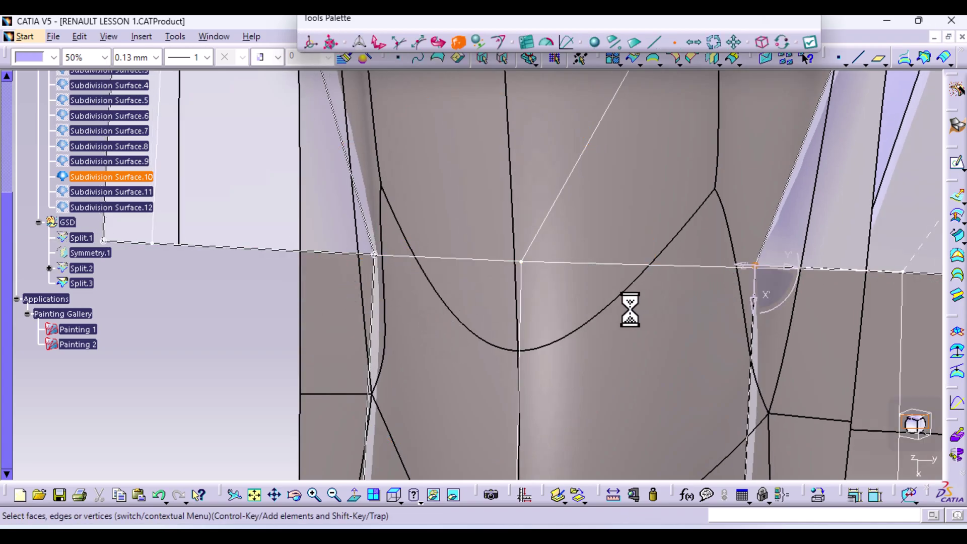
ctrl+click(374, 255)
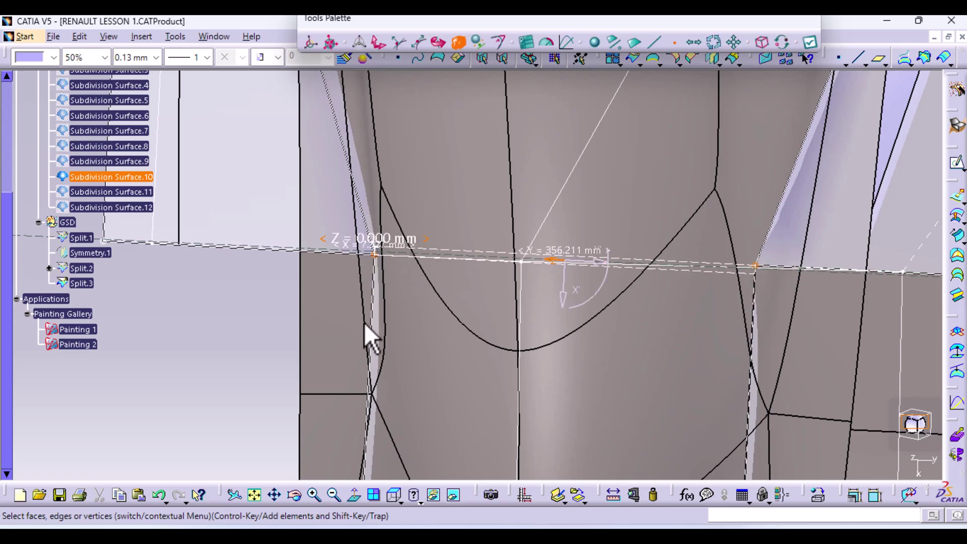
click(397, 496)
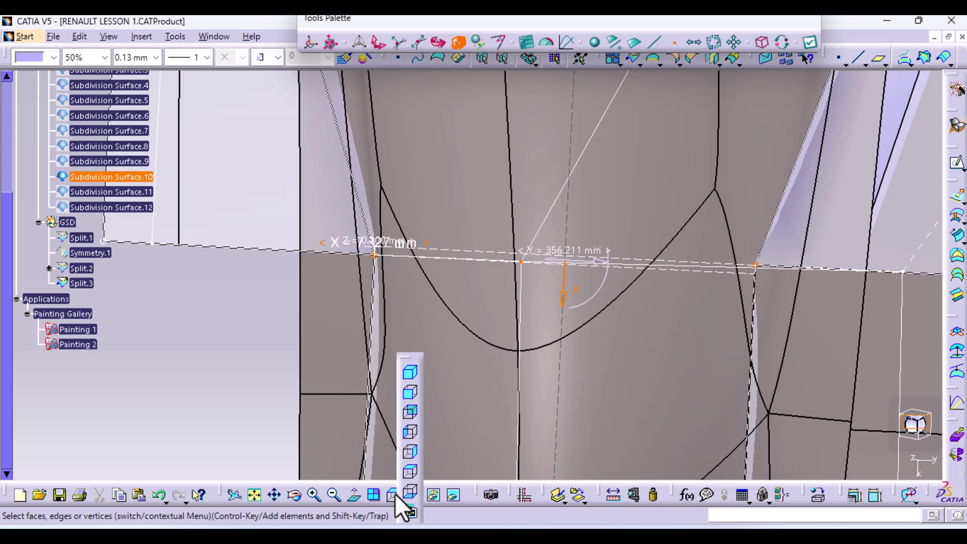
click(389, 495)
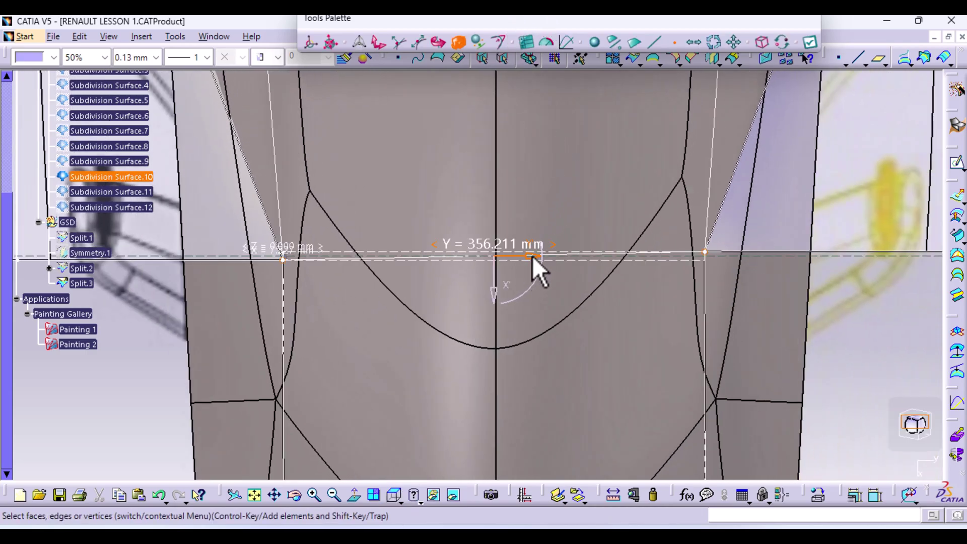
drag(533, 256, 534, 256)
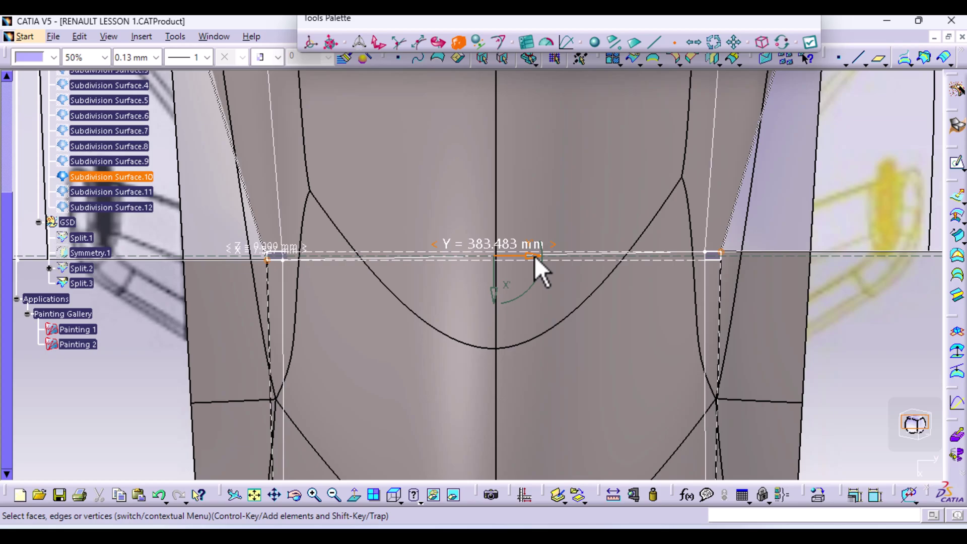
drag(534, 256, 540, 259)
Select the inner vertices on the two rows near the closed end of the mesh and move them slightly inward along Y.
middle_drag(572, 233, 552, 400)
middle_drag(526, 162, 514, 248)
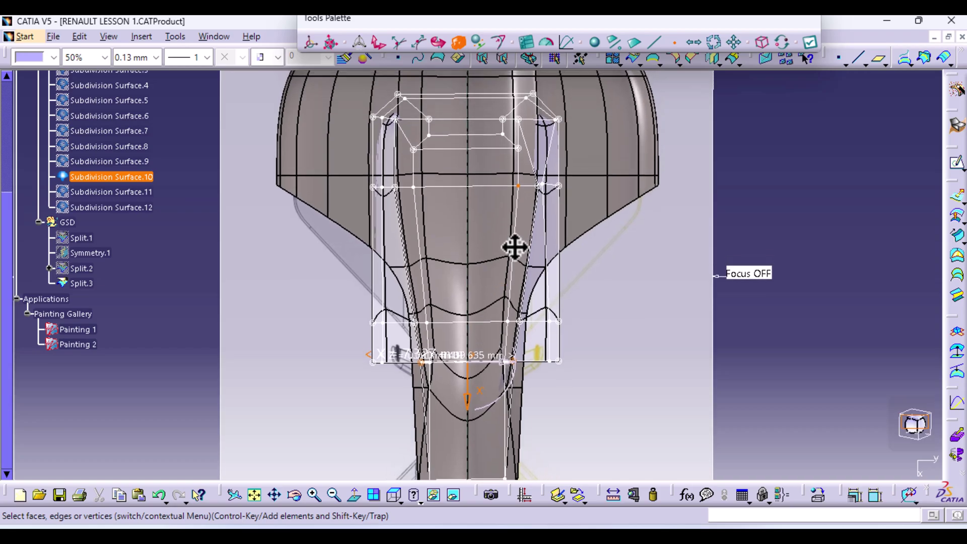
click(413, 149)
ctrl+click(519, 150)
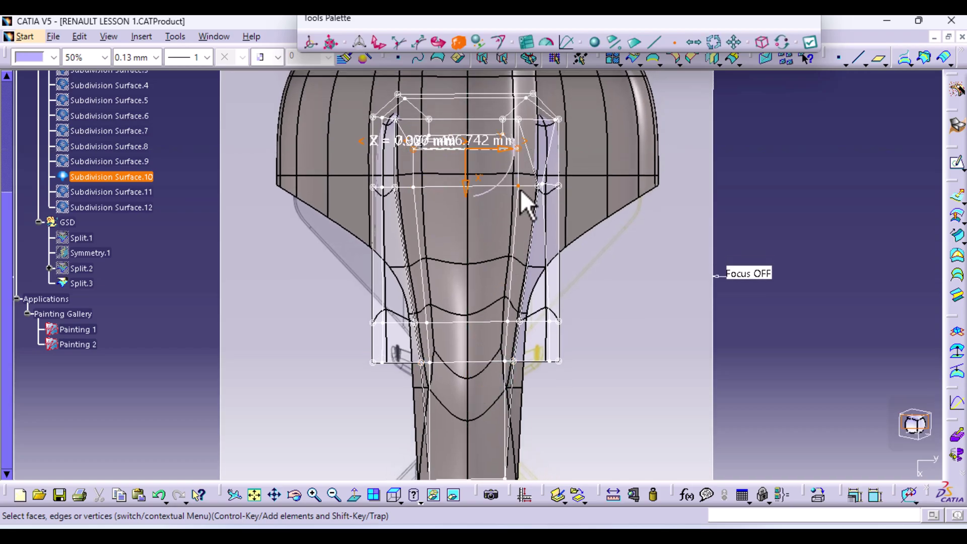
click(416, 188)
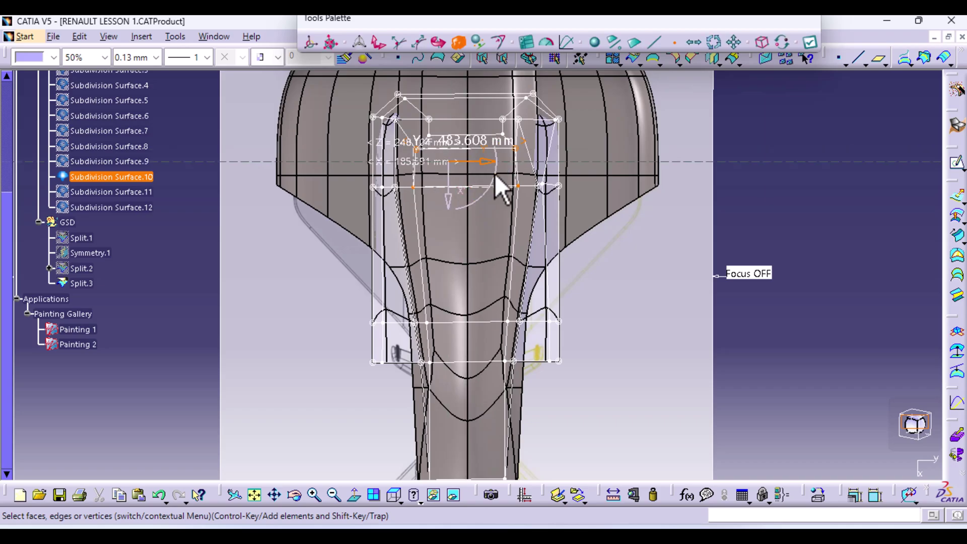
drag(485, 162, 483, 164)
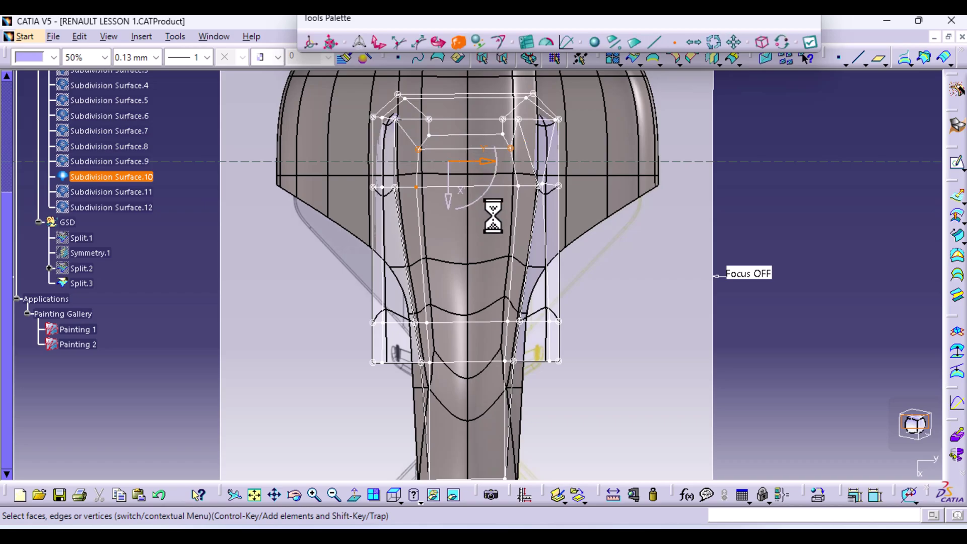
Undo the last vertex move and shift the inner vertices near the closed end slightly inward along Y again.
click(159, 496)
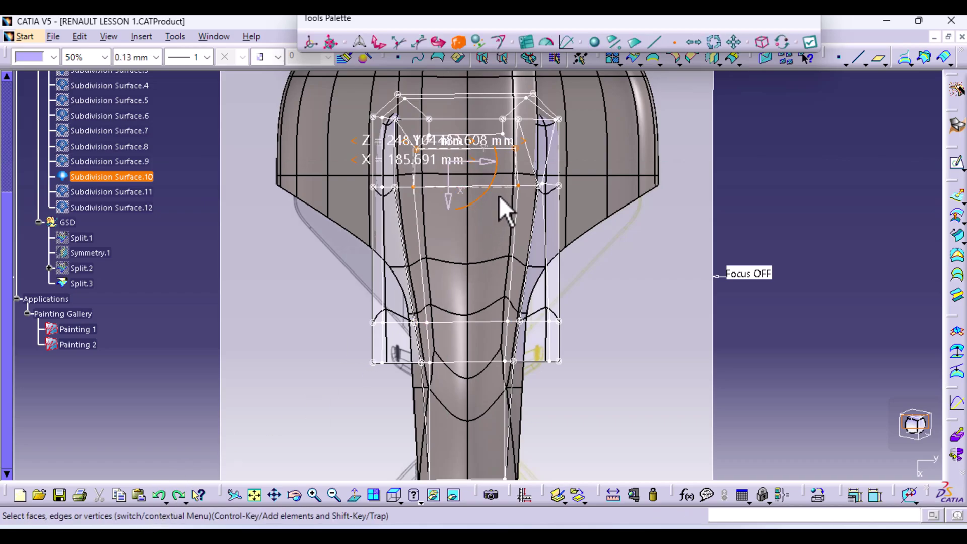
drag(518, 187, 498, 168)
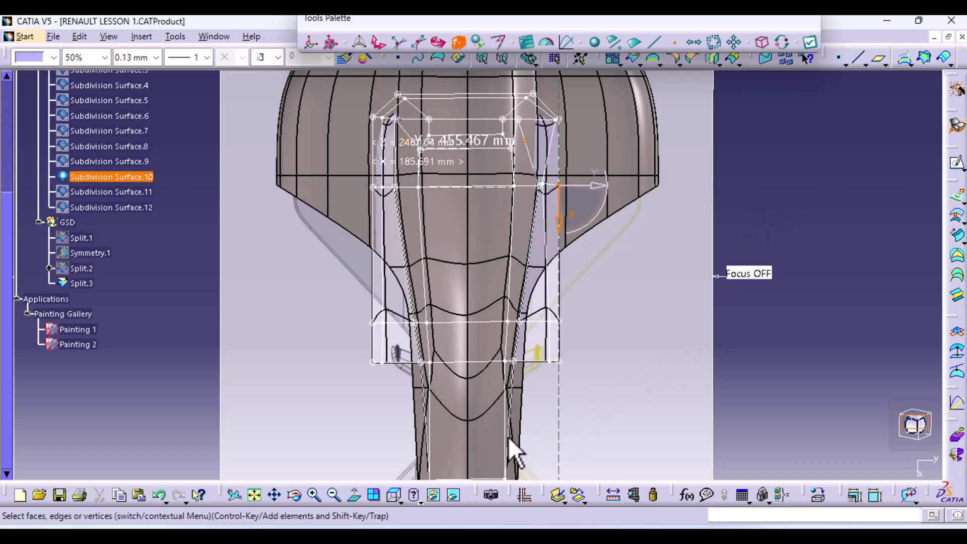
Select the two inner vertices on the open end row of the mesh and spread them slightly apart along Y in the top view.
middle_drag(509, 437, 469, 383)
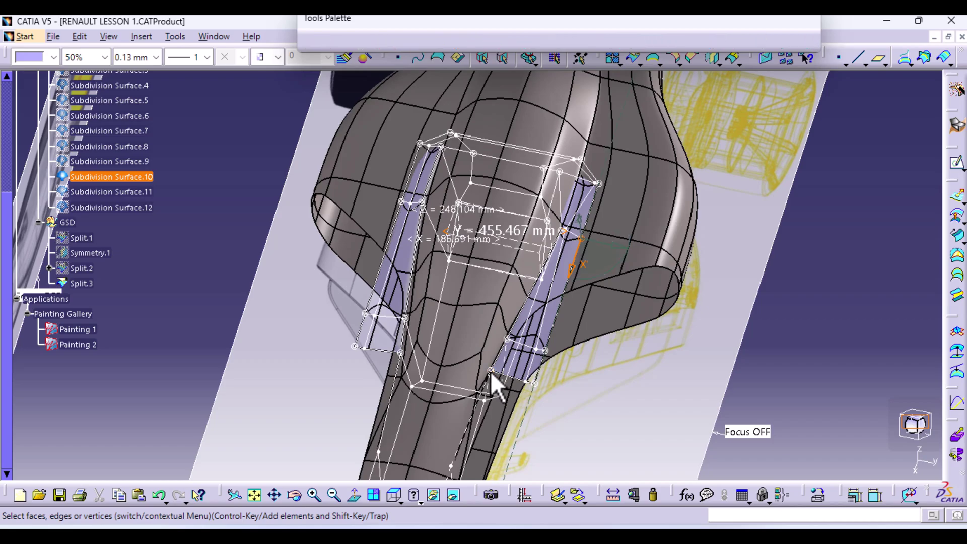
click(490, 370)
click(400, 352)
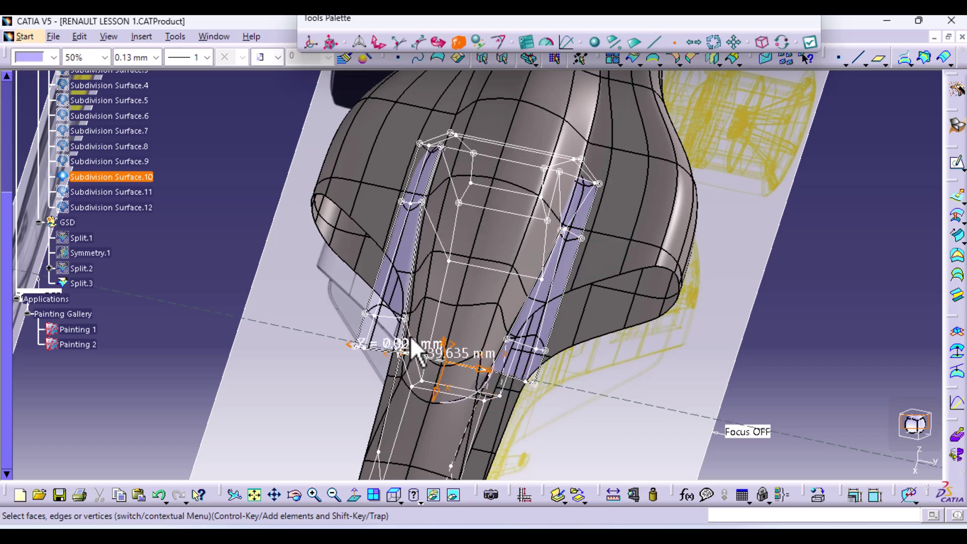
click(392, 493)
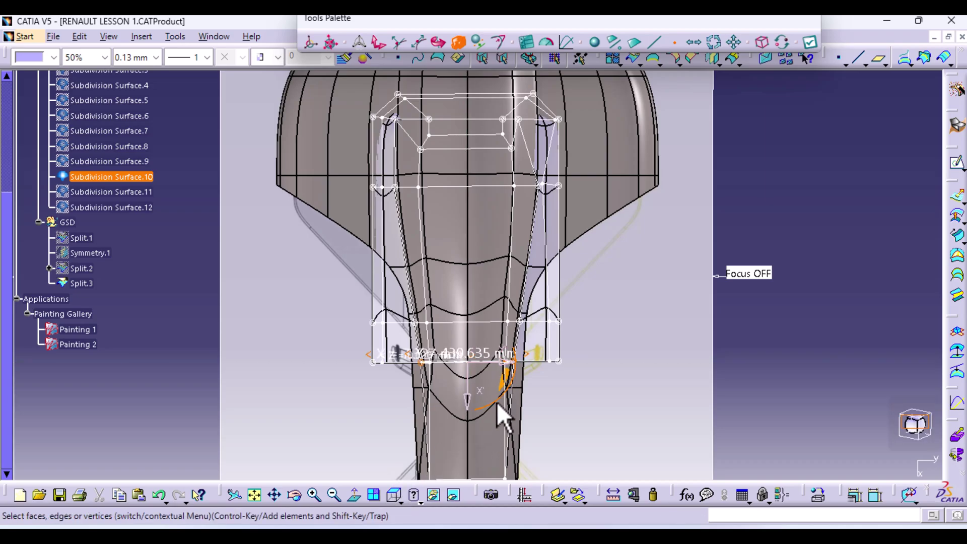
middle_drag(497, 402, 486, 309)
middle_drag(478, 389, 486, 205)
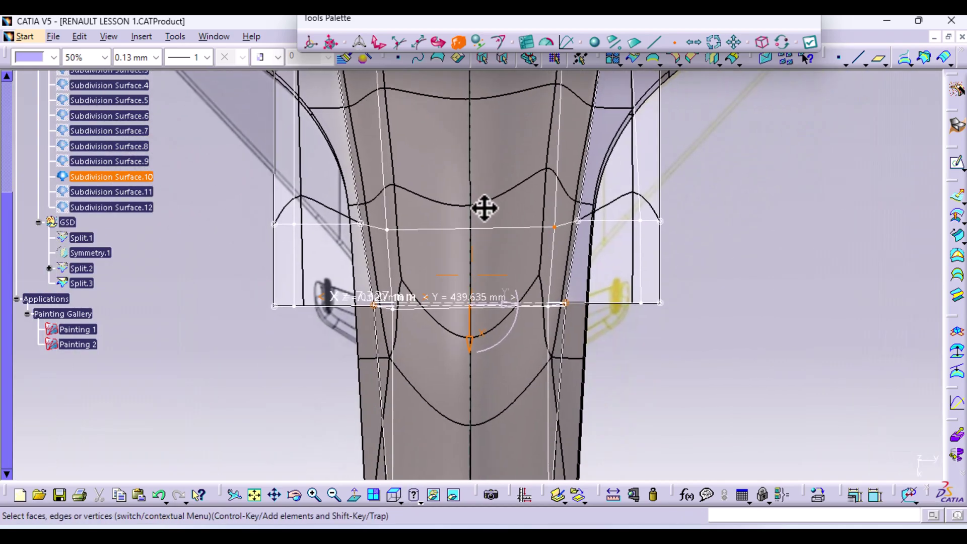
click(507, 303)
drag(507, 302, 507, 301)
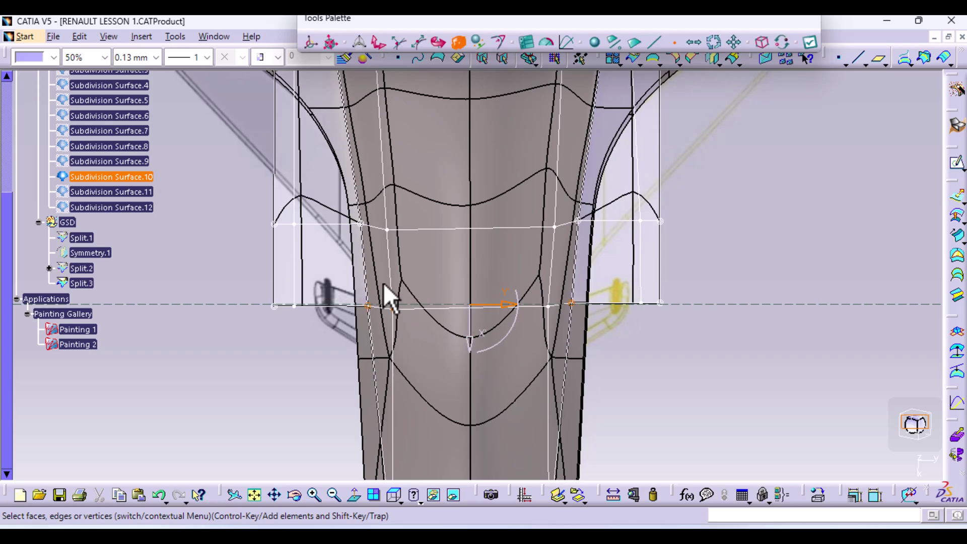
Select the two inner vertices on the row beside the open end and spread them to about 512 mm in Y.
click(359, 222)
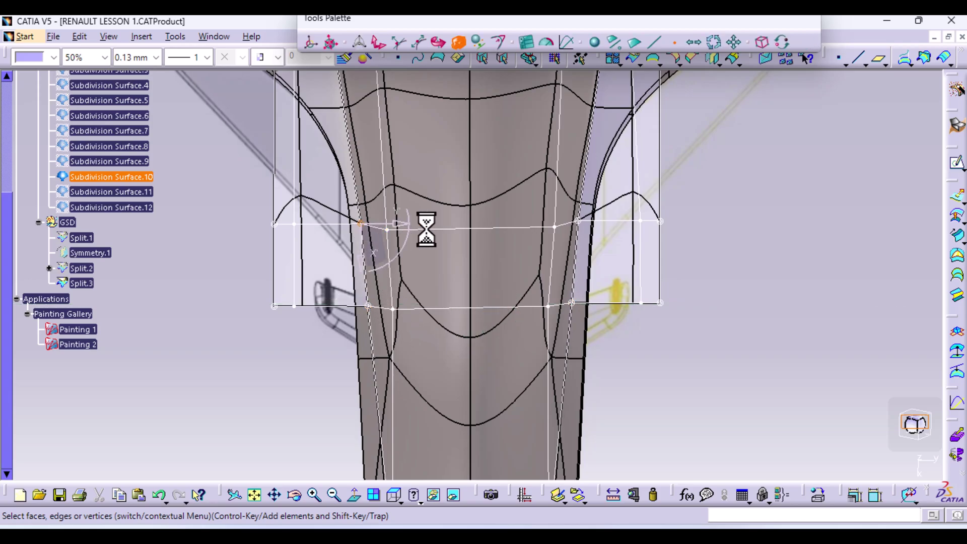
ctrl+click(577, 222)
drag(508, 222, 507, 226)
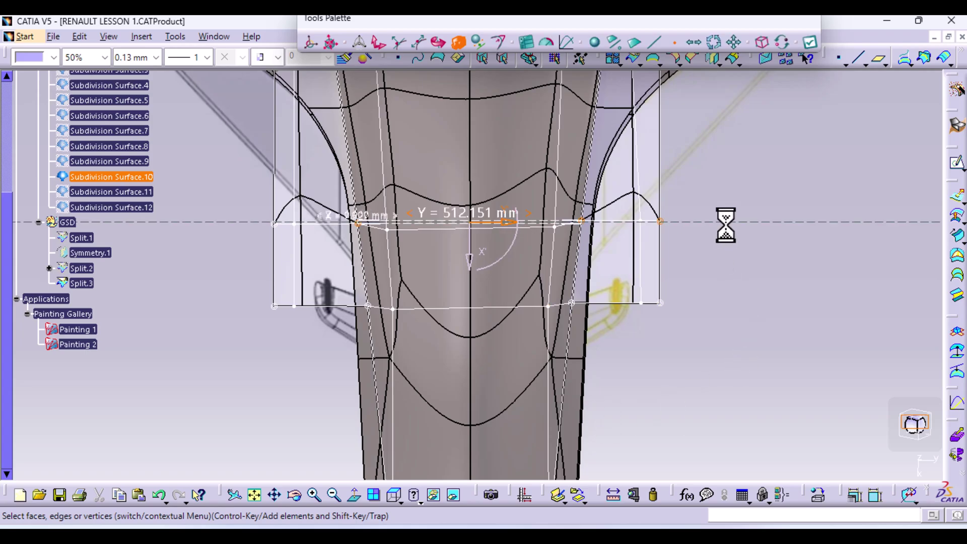
Translate the misplaced inner corner vertex near the closed end outward along Y, in line with the inner edge of its side strip.
middle_drag(730, 217, 662, 328)
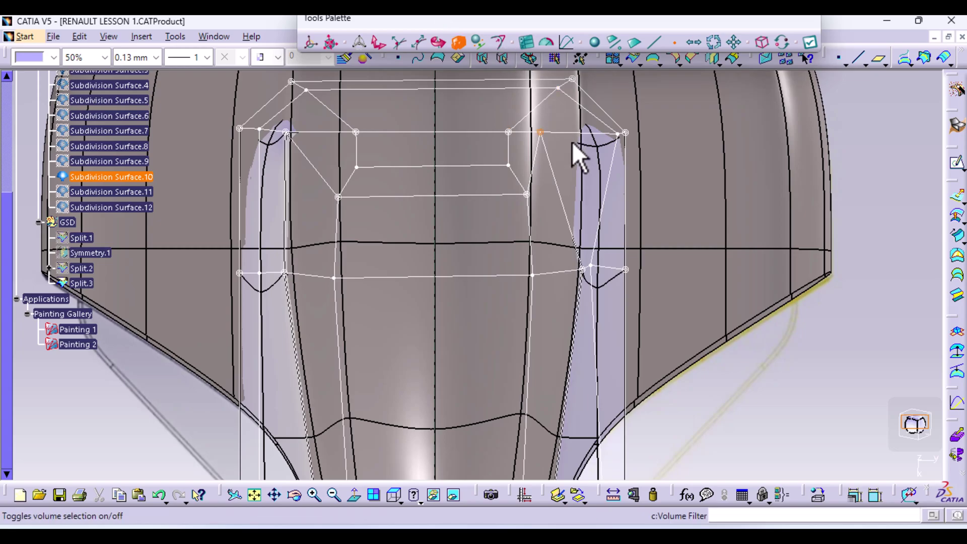
click(542, 130)
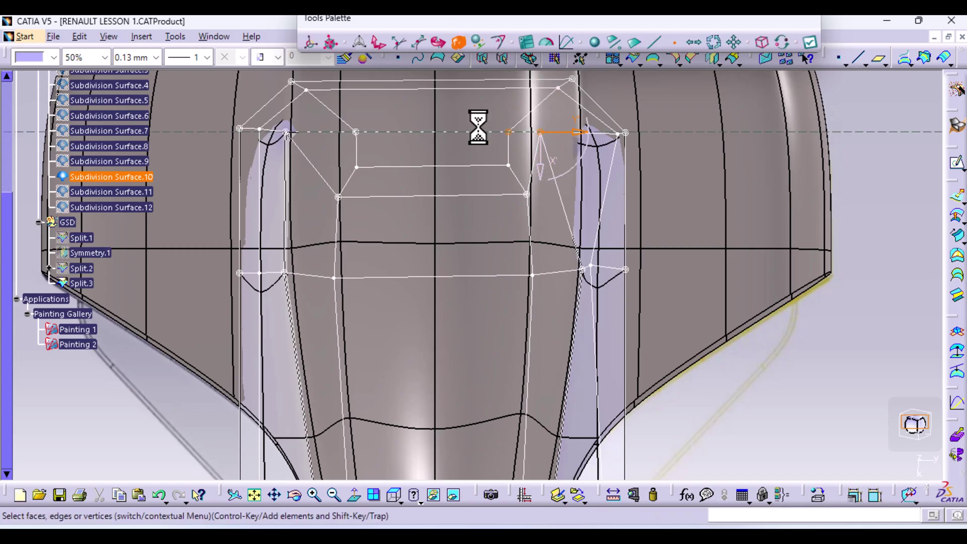
click(381, 47)
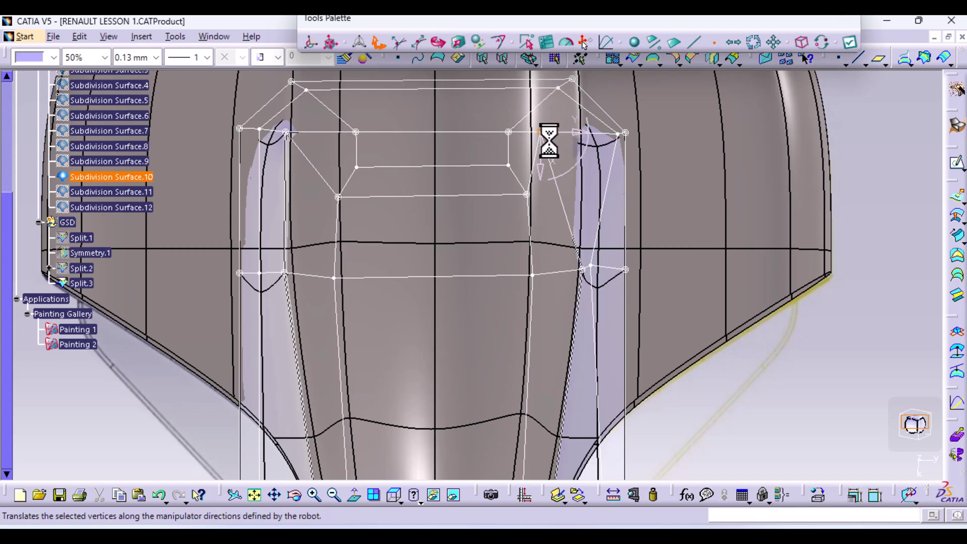
drag(573, 130, 620, 141)
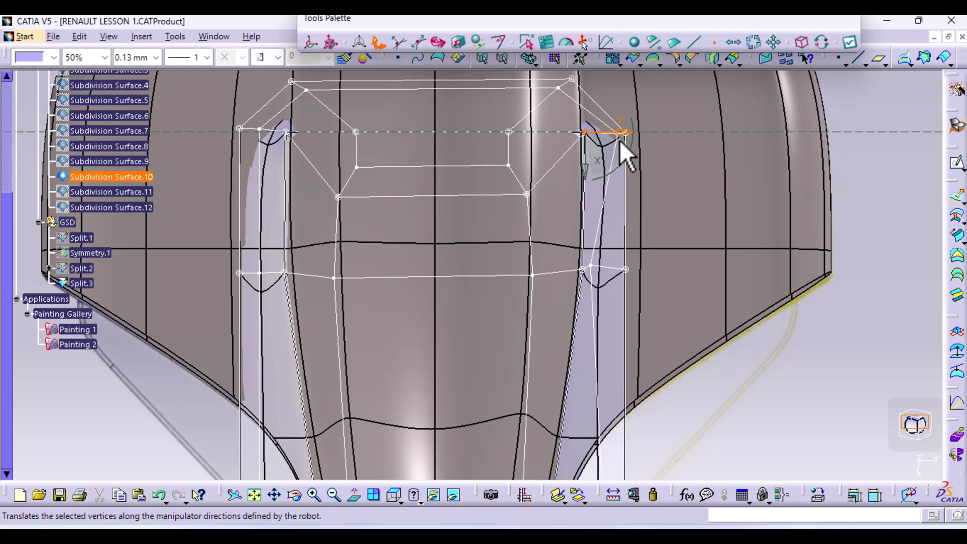
drag(620, 140, 622, 140)
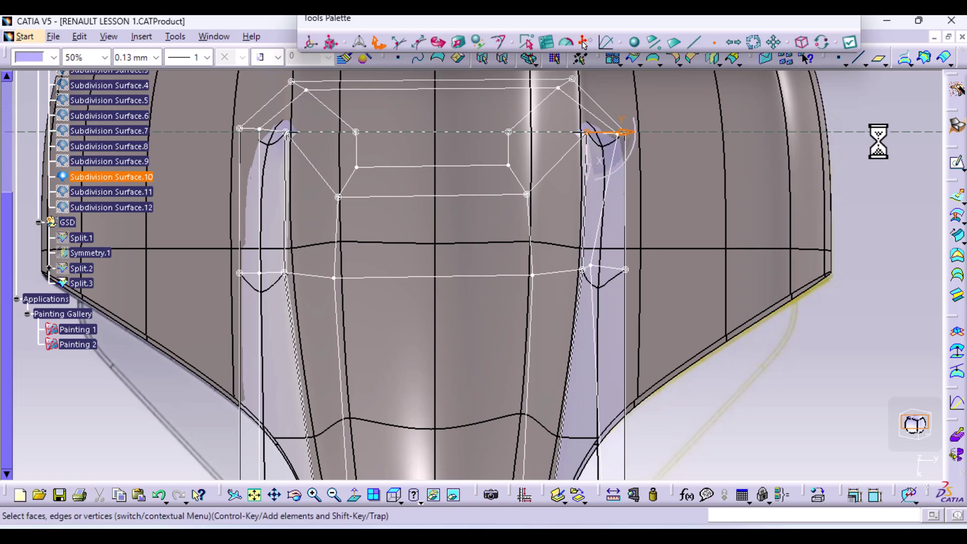
Align the two middle vertices of the same side strip along Y, moving the lower one outward and the upper one inward.
click(592, 266)
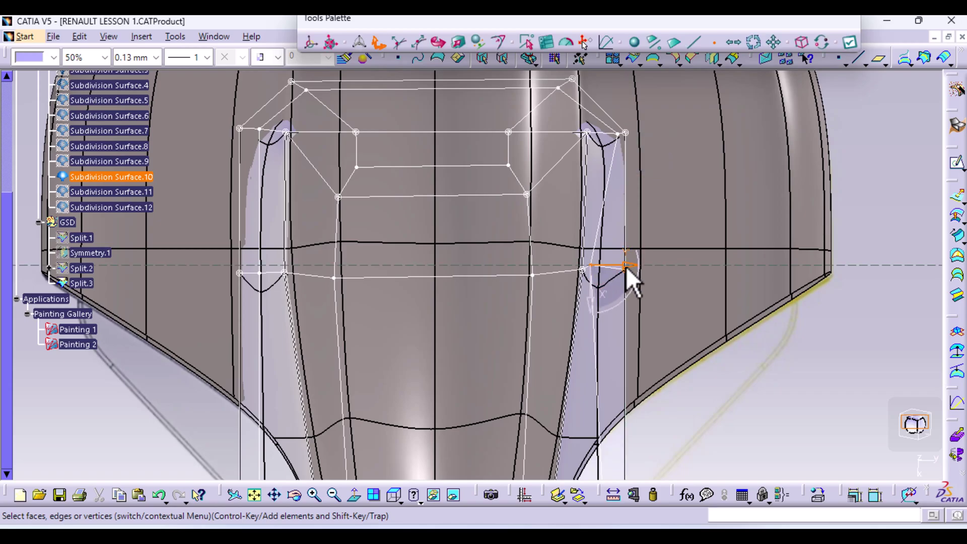
drag(627, 267, 645, 266)
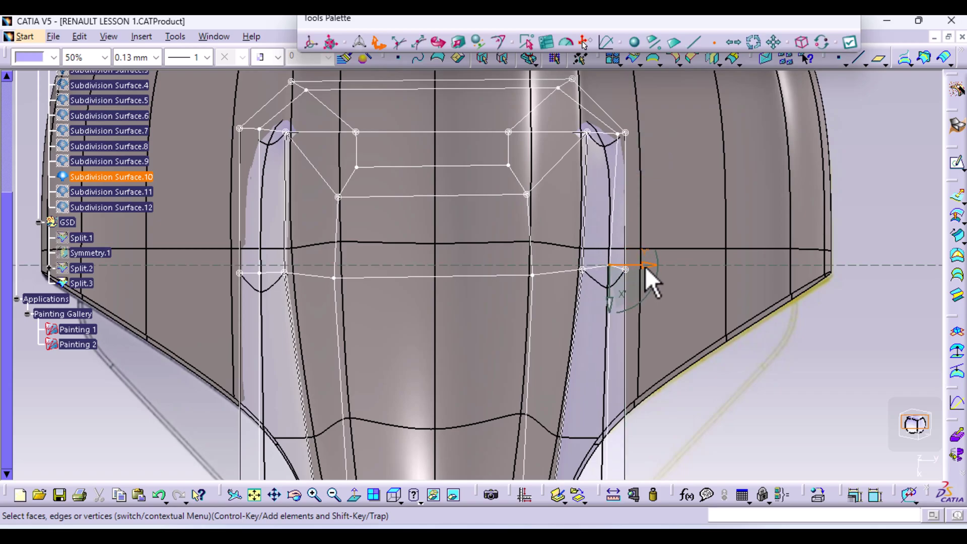
click(612, 139)
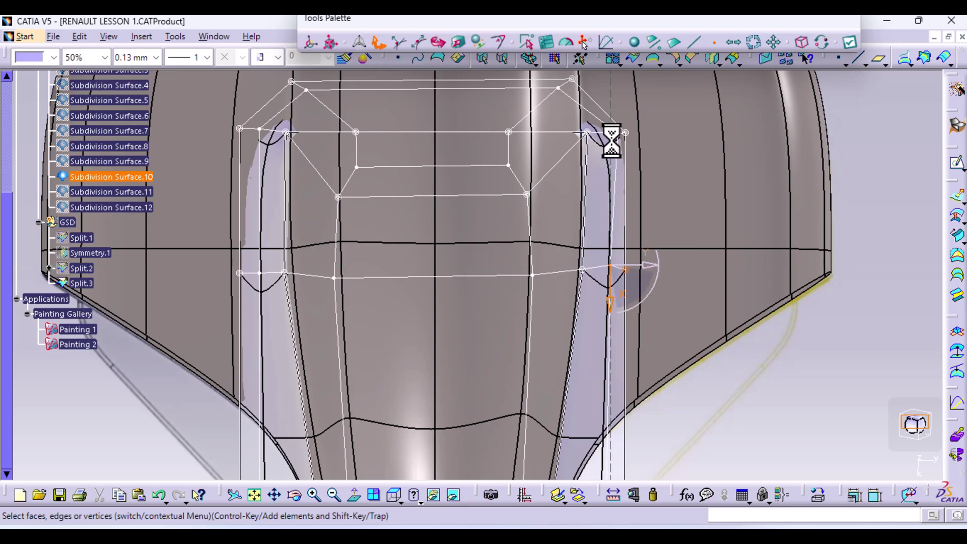
click(618, 135)
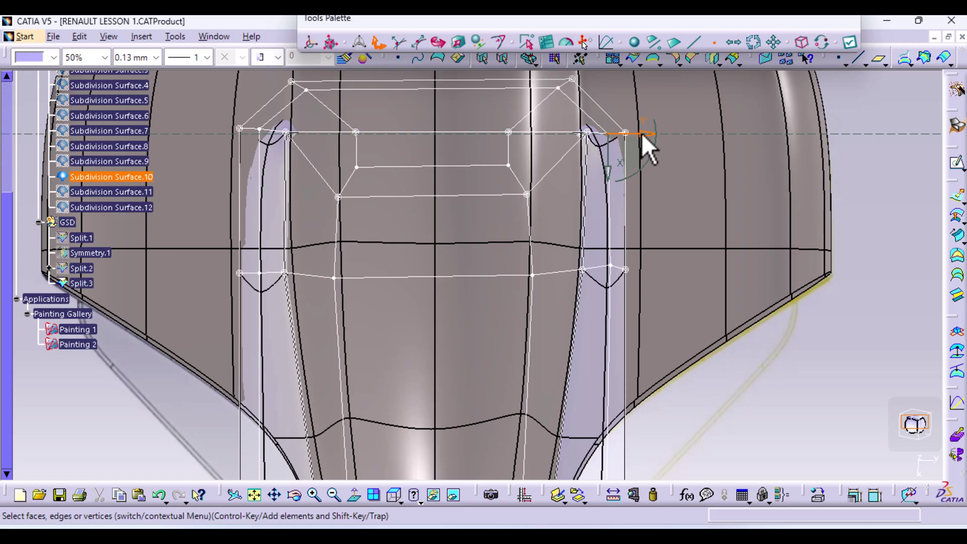
click(642, 133)
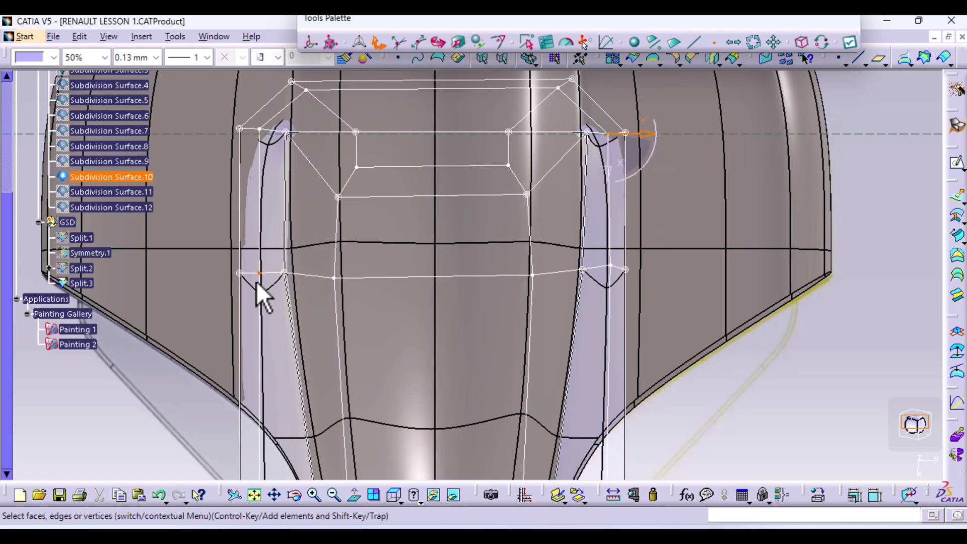
Select the two outer edge loops as vertices and add the inner vertices of the two rows near the open end.
middle_drag(728, 215, 643, 188)
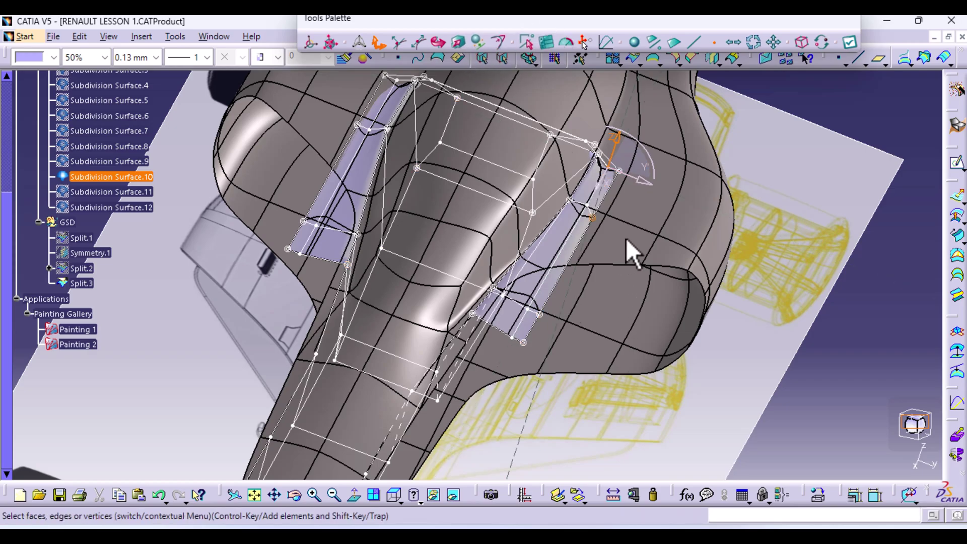
click(737, 45)
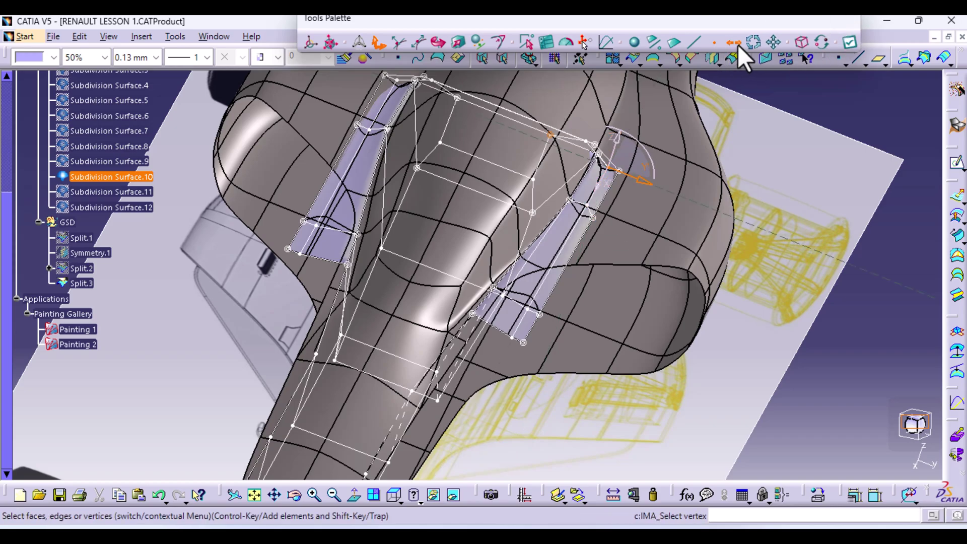
click(700, 44)
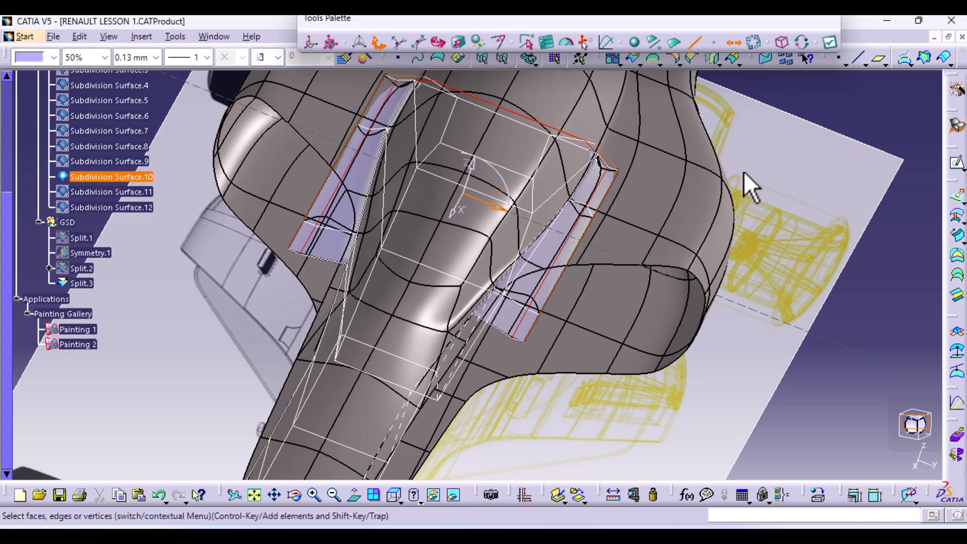
click(713, 44)
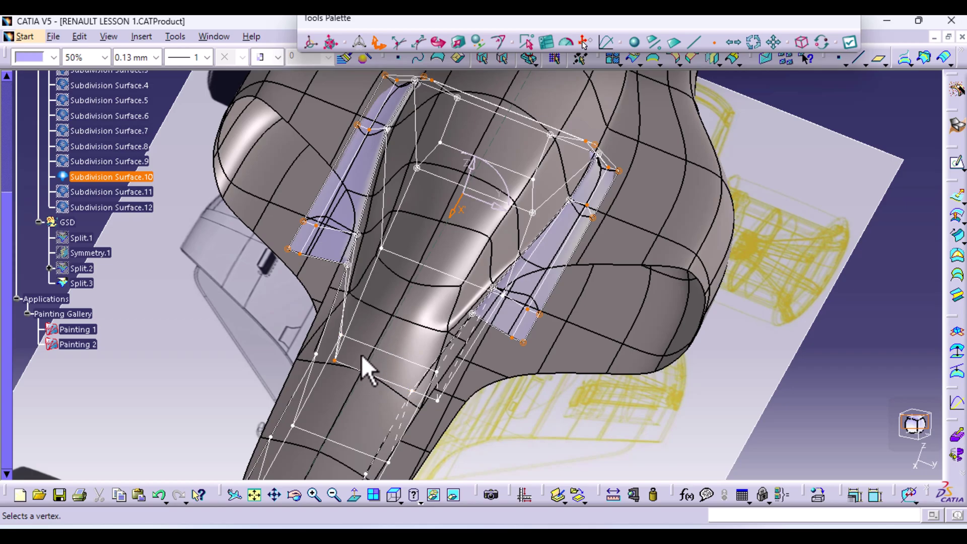
click(347, 265)
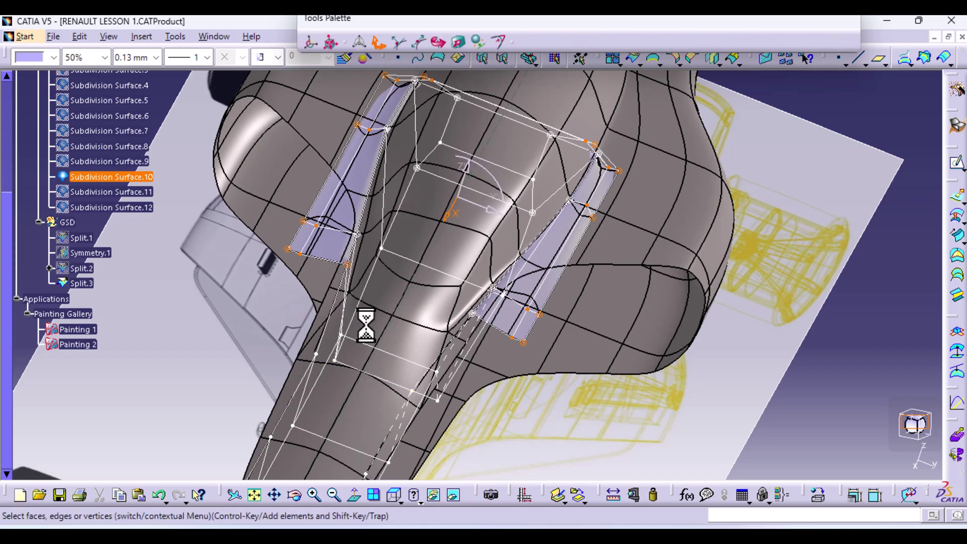
click(472, 313)
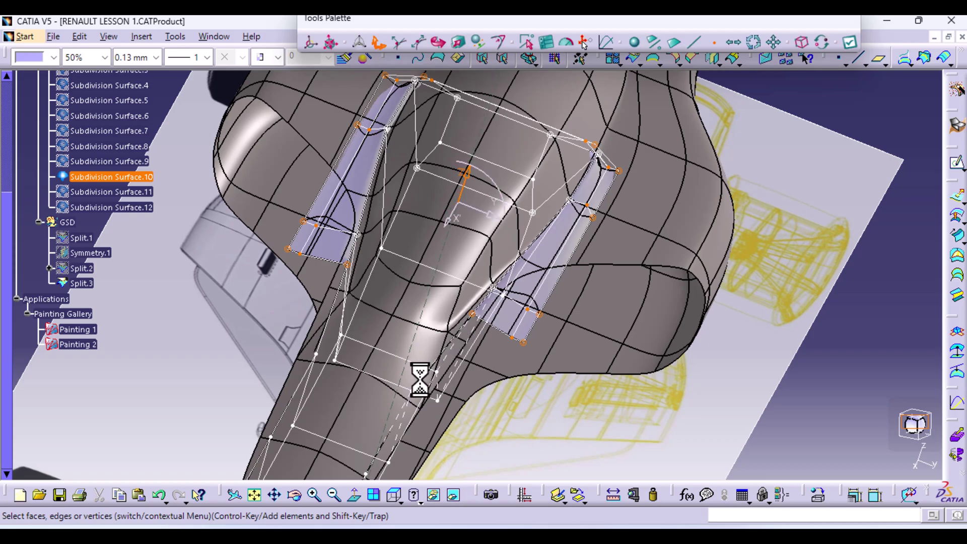
middle_drag(420, 375, 412, 302)
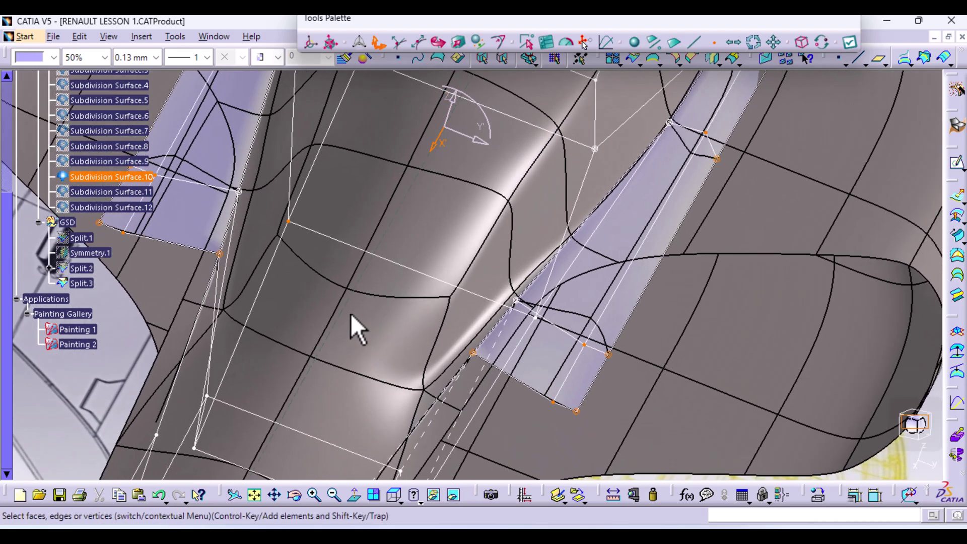
middle_drag(352, 328, 411, 316)
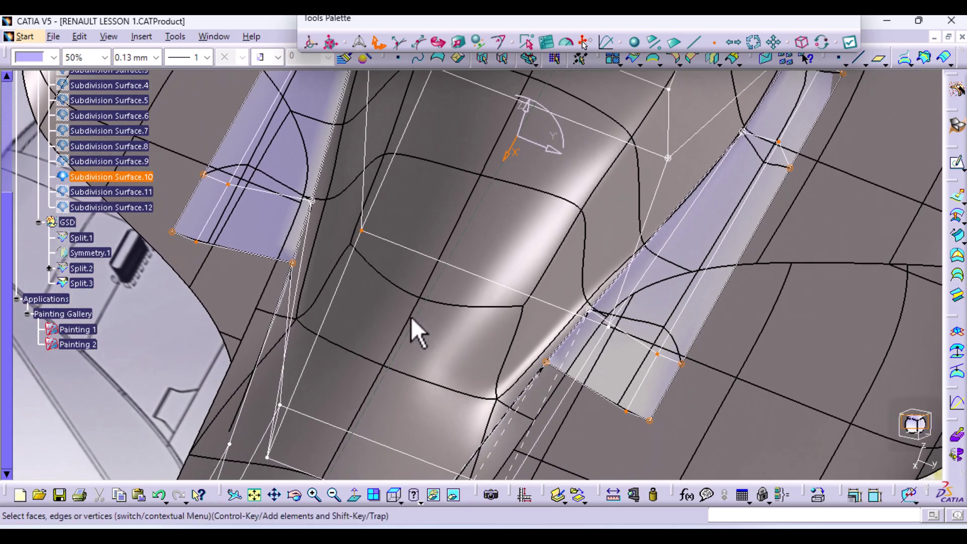
ctrl+click(312, 204)
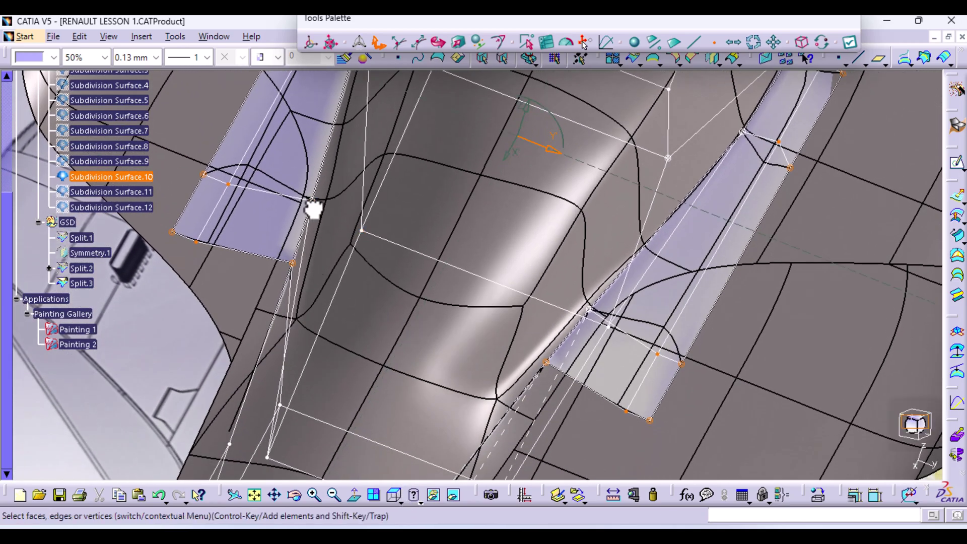
ctrl+click(588, 312)
Try moving the selected mesh vertices at the closed end, and undo the change.
mouse_move(429, 267)
middle_down()
mouse_move(417, 367)
mouse_move(391, 371)
mouse_move(439, 350)
mouse_move(423, 468)
mouse_move(423, 260)
middle_up()
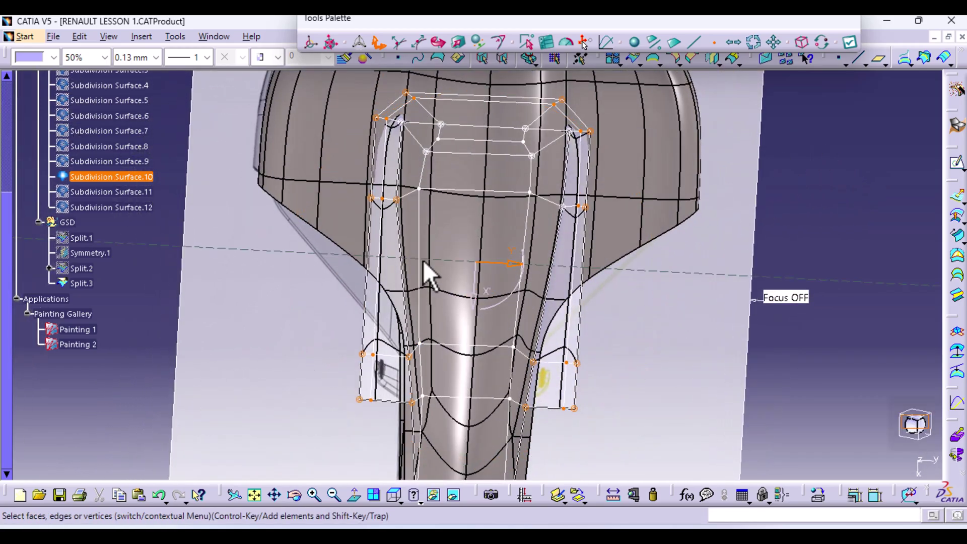
middle_drag(400, 140, 401, 277)
mouse_move(386, 197)
mouse_down()
mouse_move(396, 235)
mouse_move(397, 212)
mouse_up()
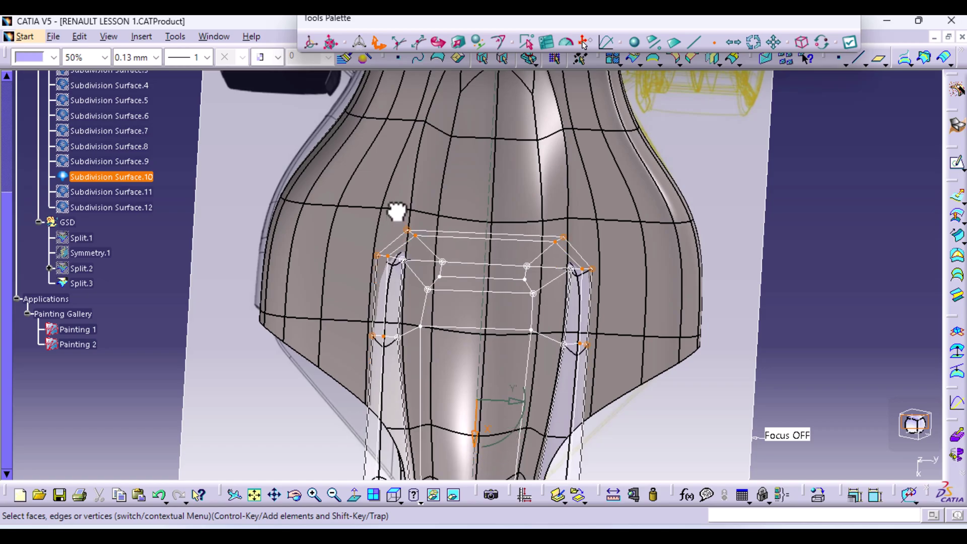
click(158, 496)
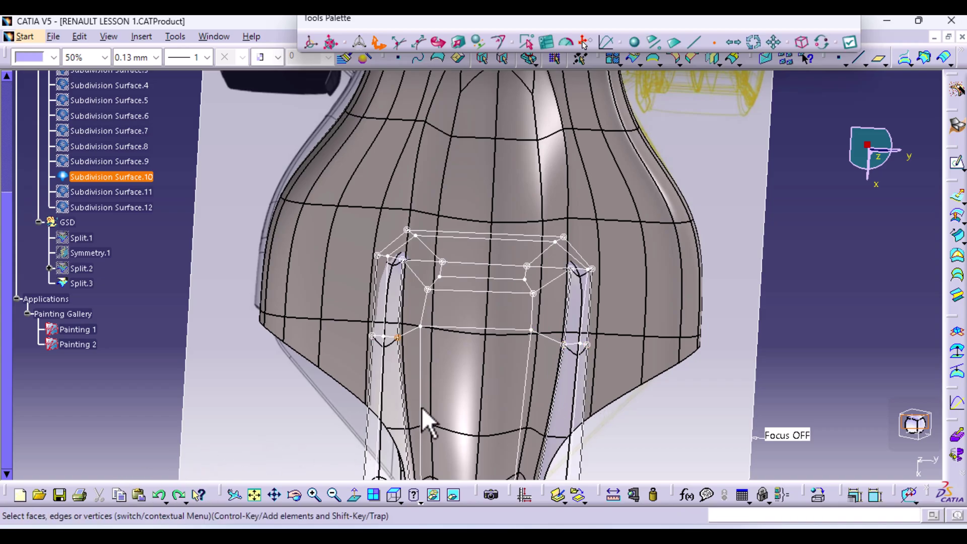
Select the two outer edge loops, convert them to vertices and move them along X toward the open end of the mesh.
click(694, 42)
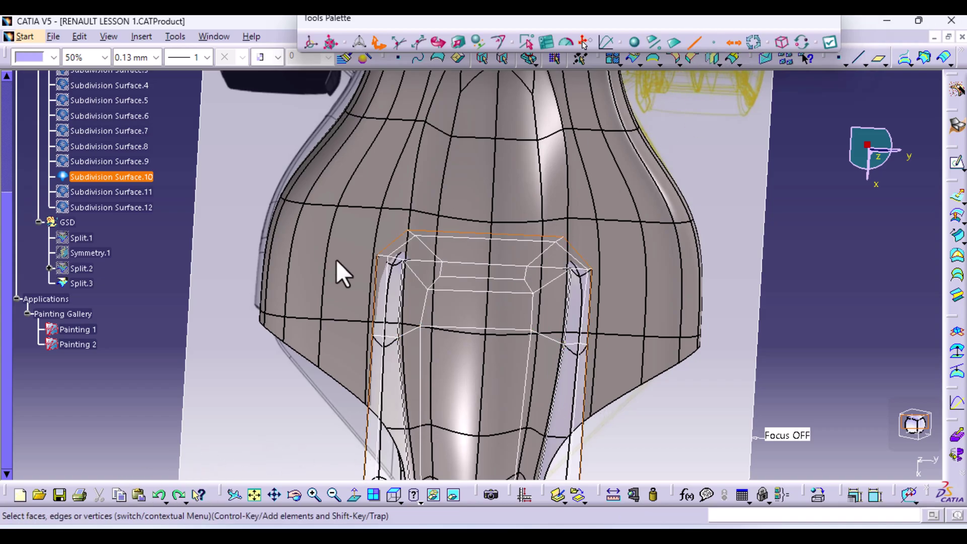
click(420, 231)
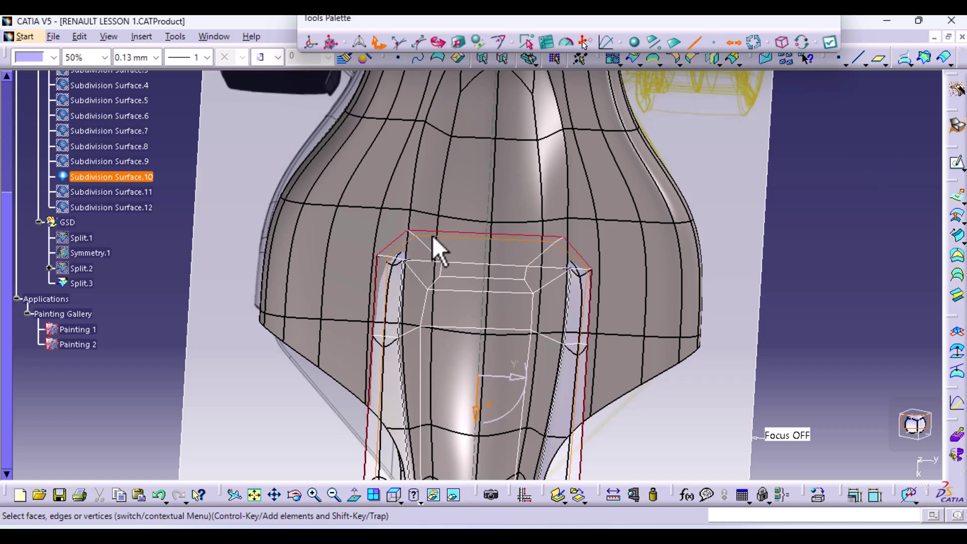
click(715, 43)
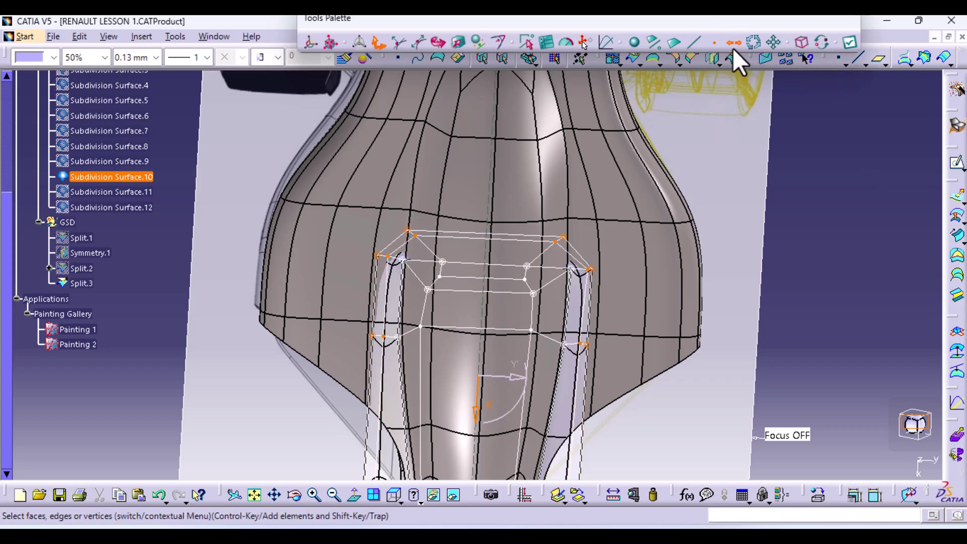
drag(391, 210, 410, 248)
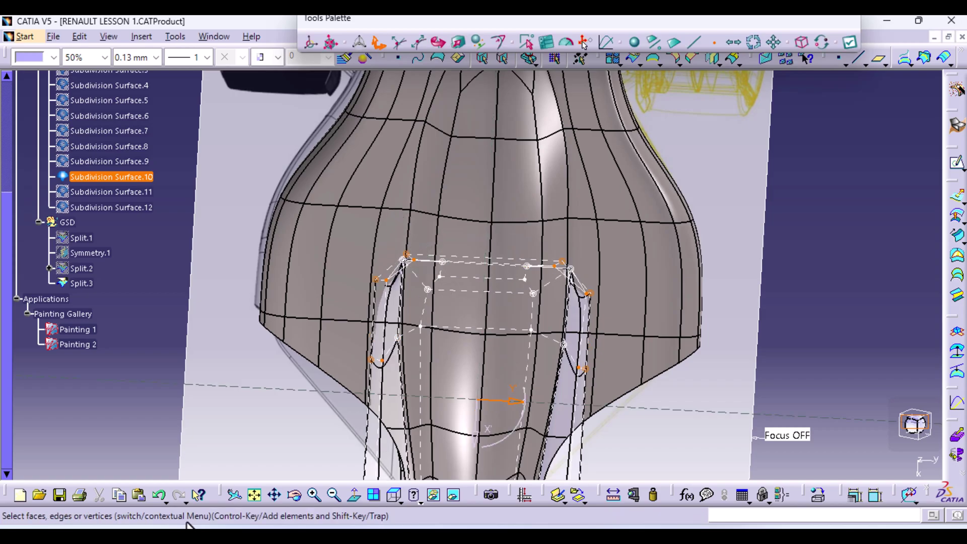
Undo the last move of the outer loop vertices and trap the vertices along the closed end of the mesh.
click(158, 495)
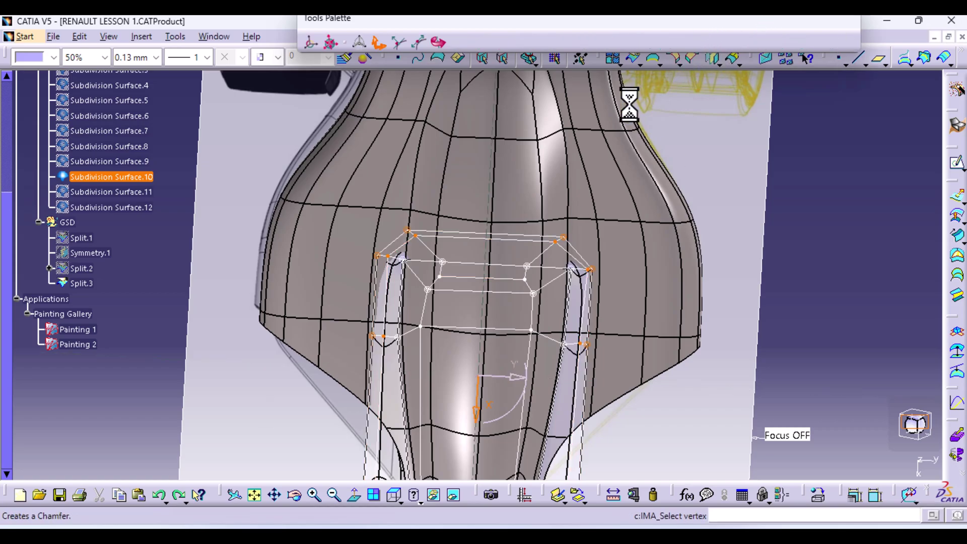
click(399, 207)
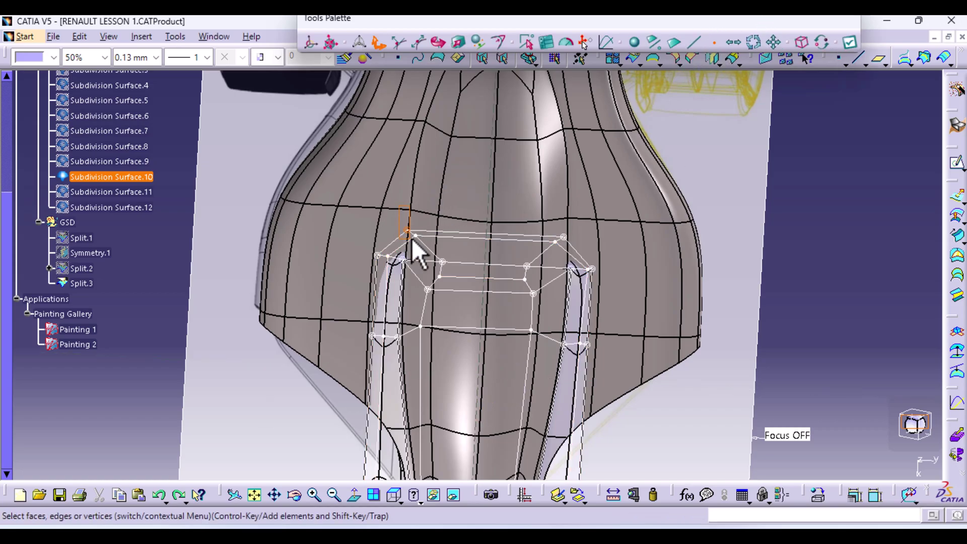
drag(570, 248, 572, 259)
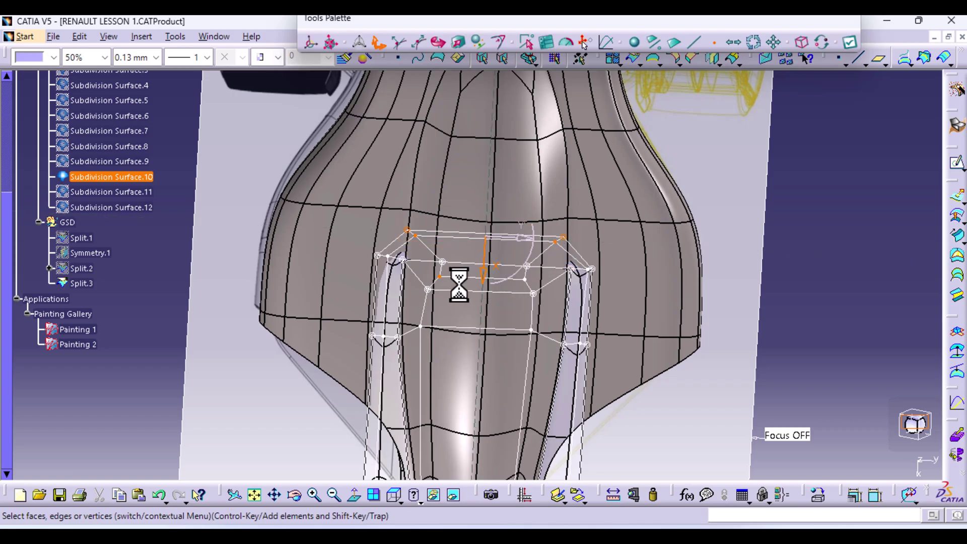
Select the two outer edge loops as vertices and try to take the closed-end vertices out of the selection.
click(730, 43)
click(694, 43)
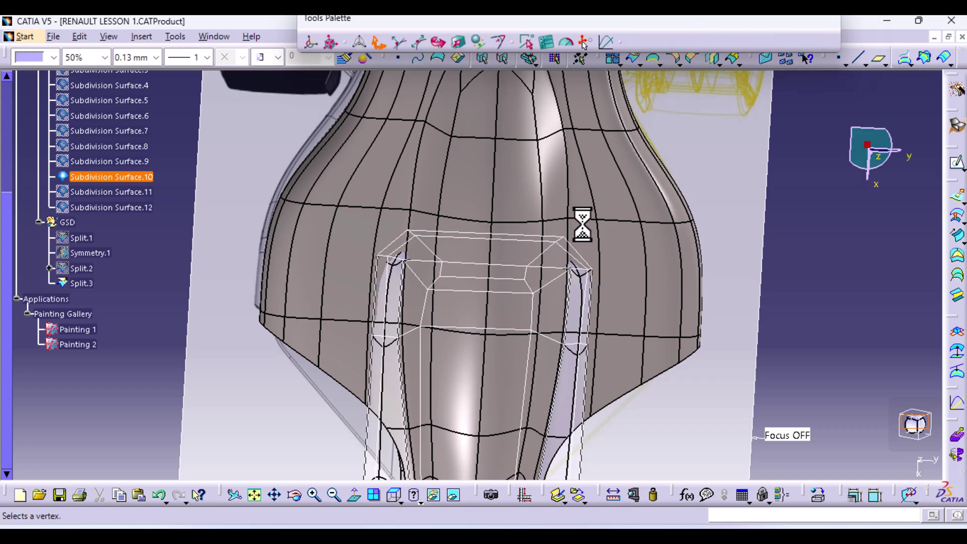
click(528, 245)
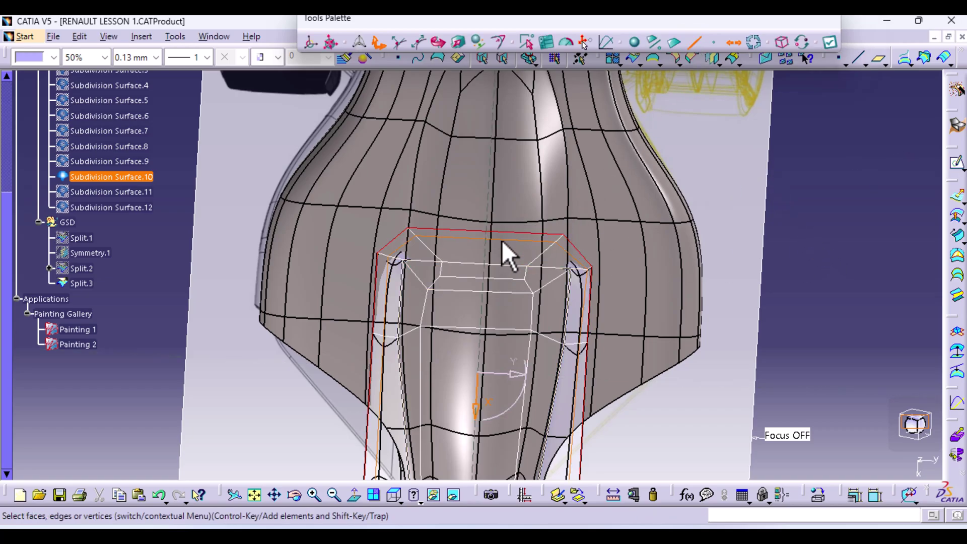
click(502, 242)
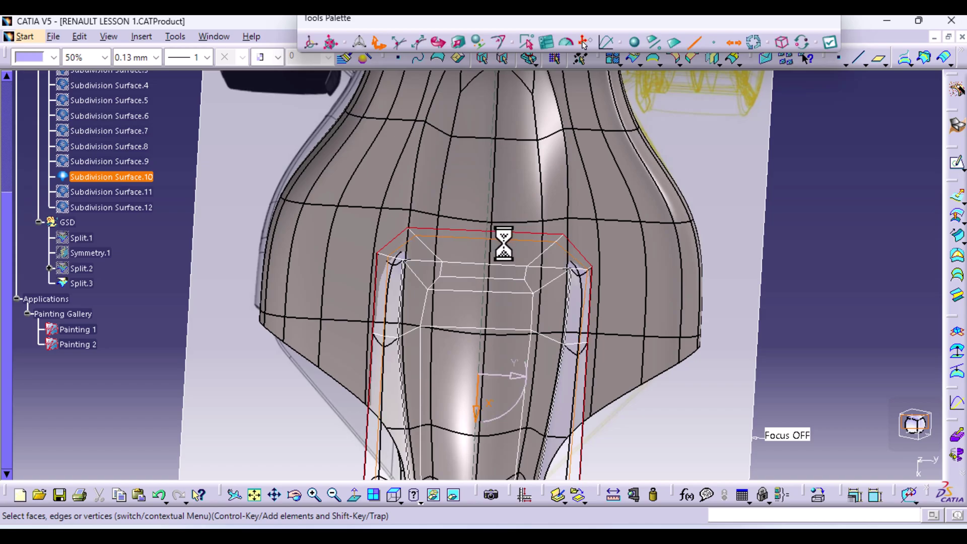
click(714, 45)
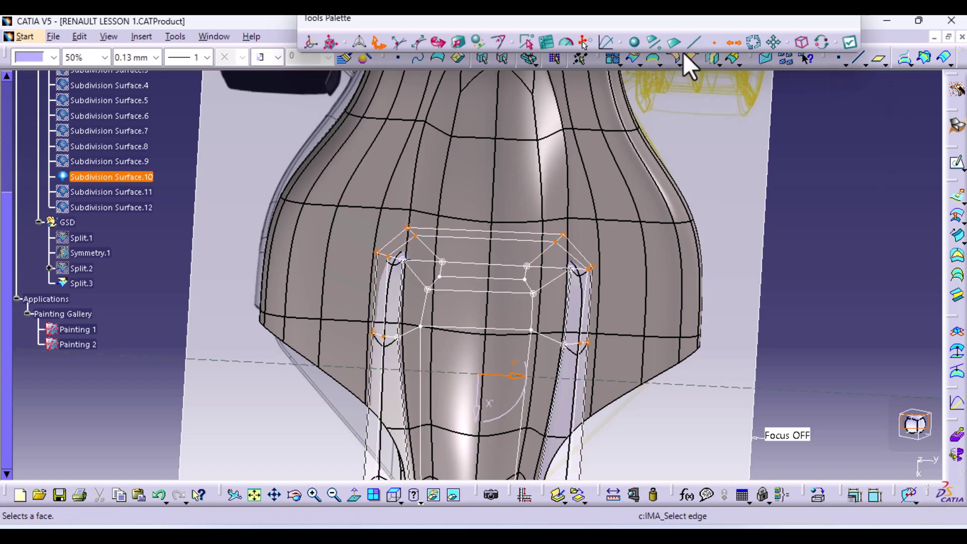
click(734, 42)
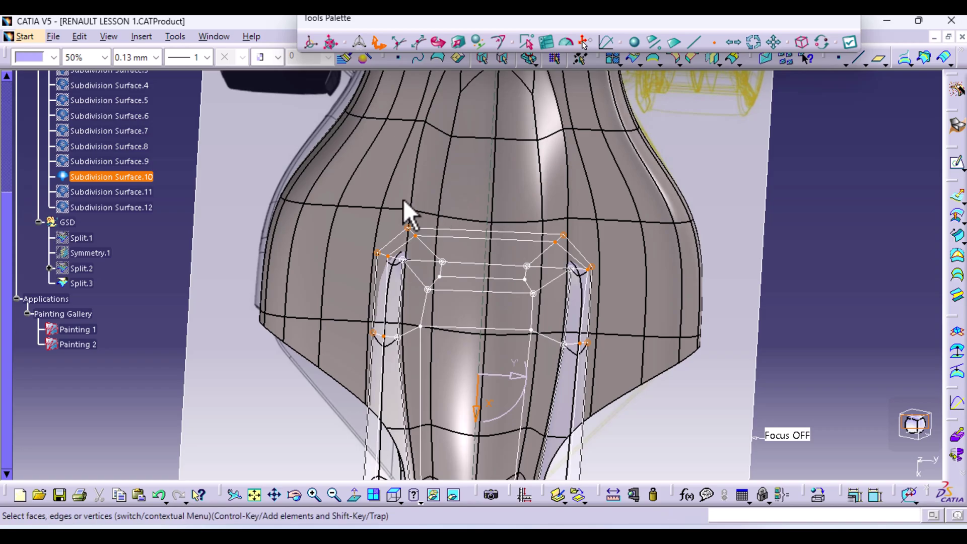
drag(398, 201, 587, 245)
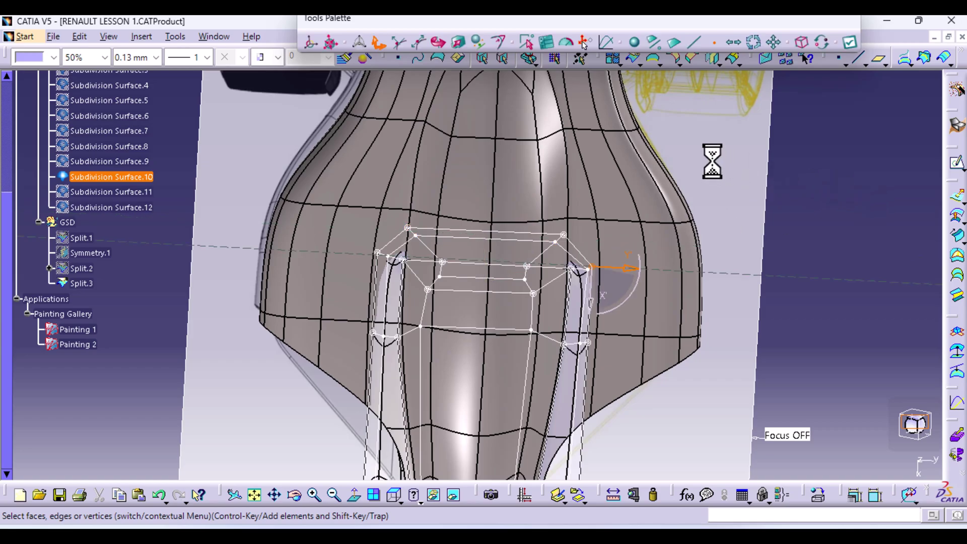
middle_drag(725, 186, 665, 216)
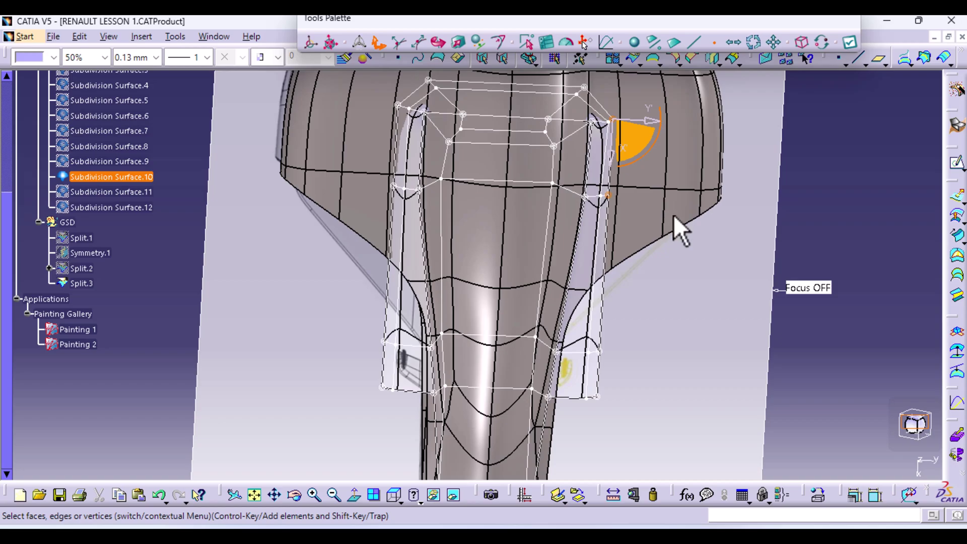
Reselect the two outer edge loops, convert them to vertices and exclude the four vertices along the closed-end edge.
click(694, 43)
click(734, 42)
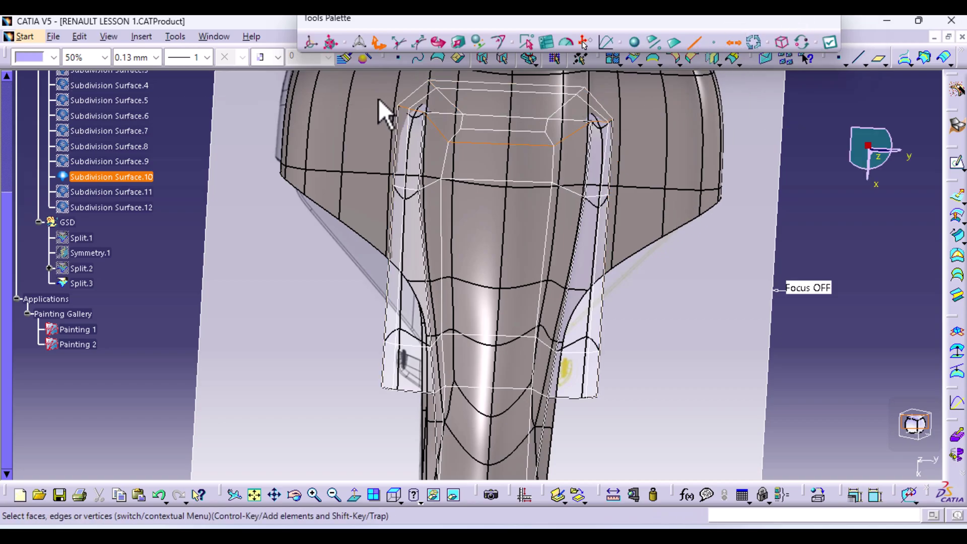
click(463, 82)
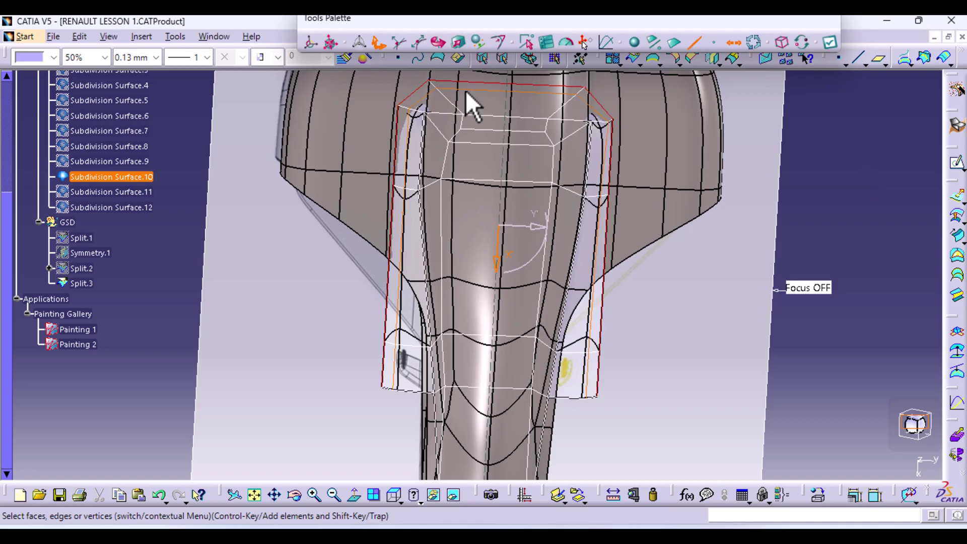
click(465, 90)
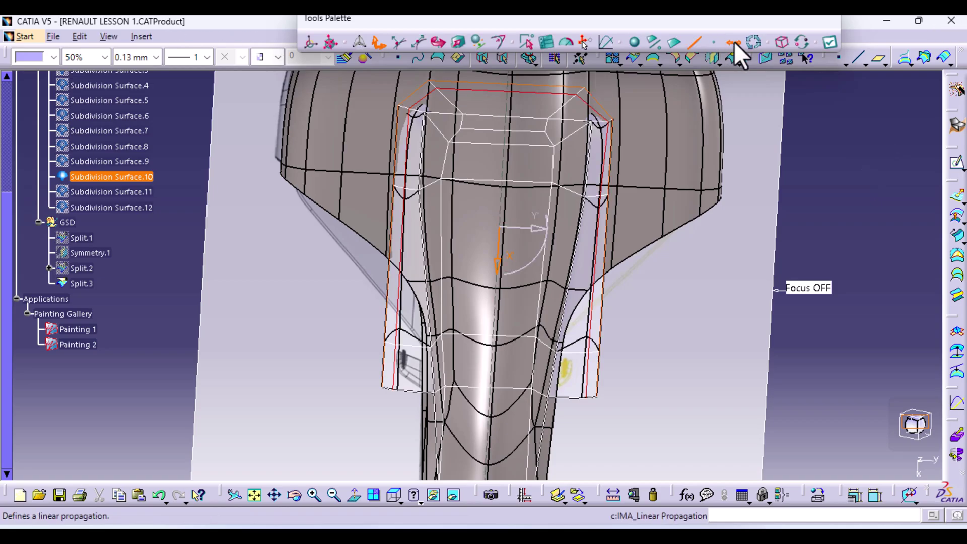
click(713, 43)
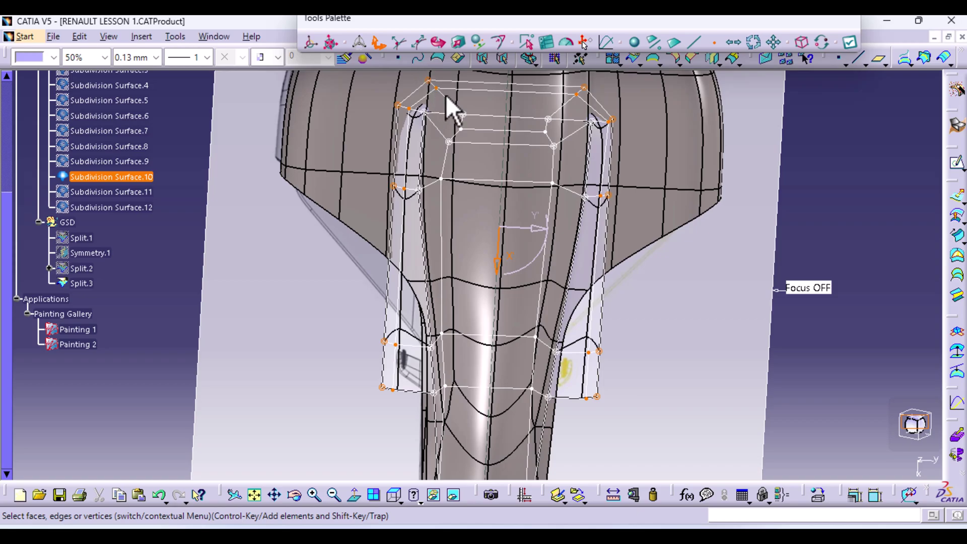
middle_drag(509, 142, 461, 166)
shift+drag(414, 125, 595, 180)
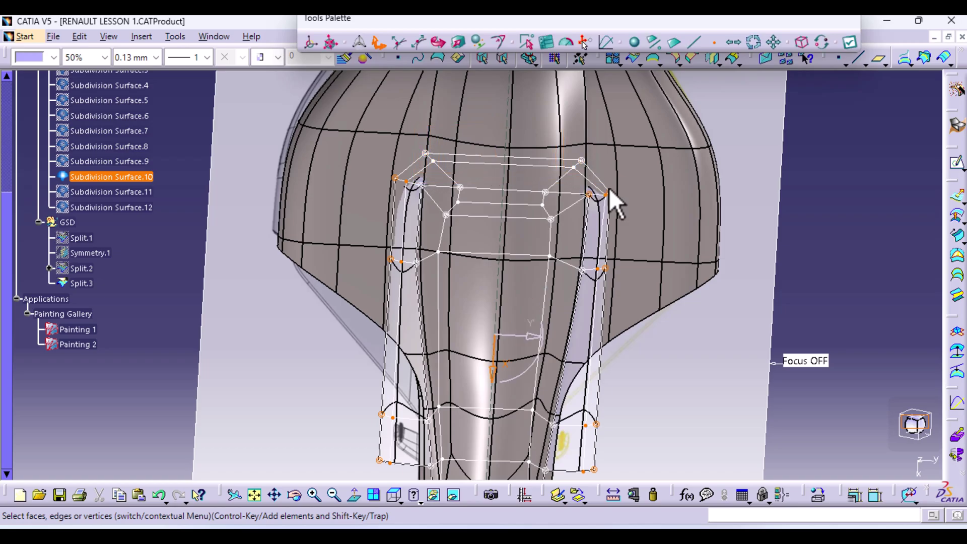
Add the inner vertices of the two rows at the open end on both side strips to the selection.
middle_drag(702, 281, 676, 30)
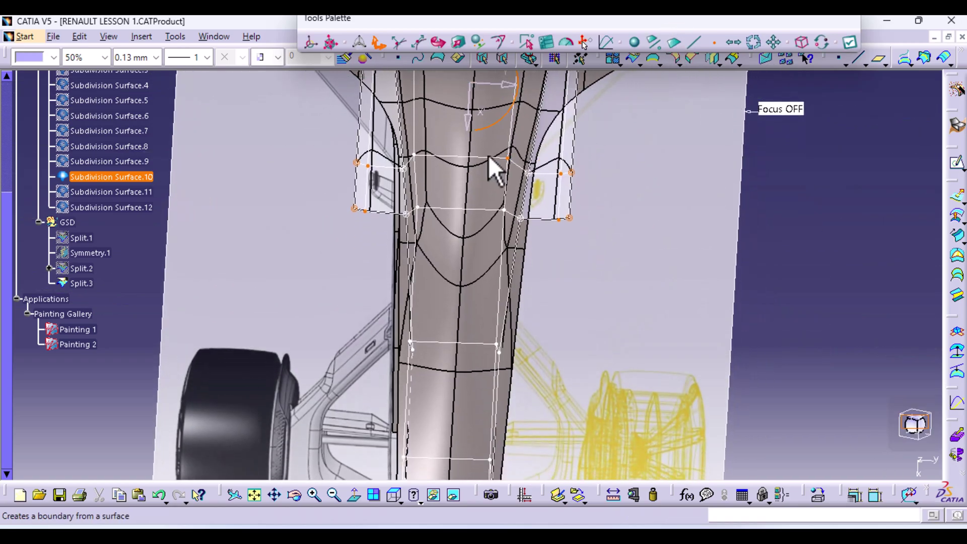
ctrl+click(406, 213)
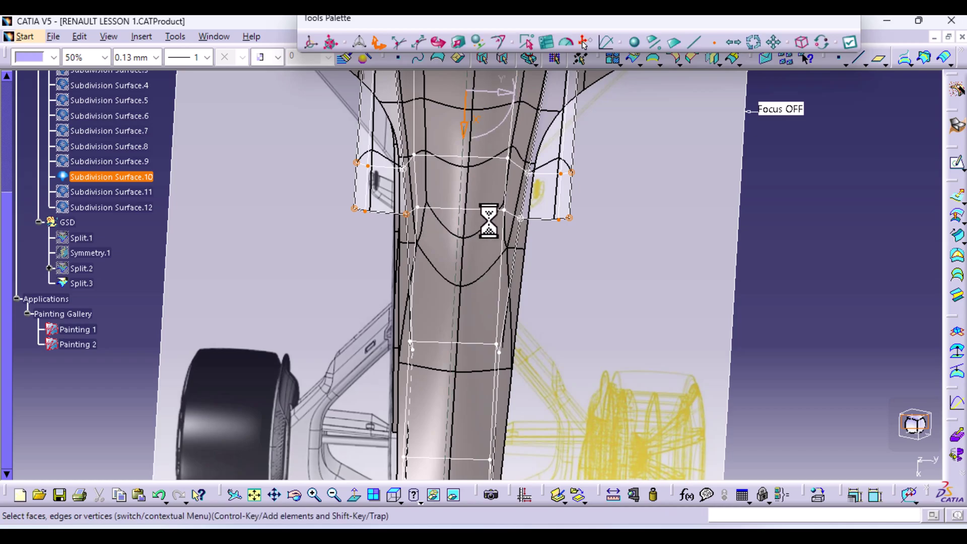
ctrl+click(520, 218)
ctrl+click(519, 219)
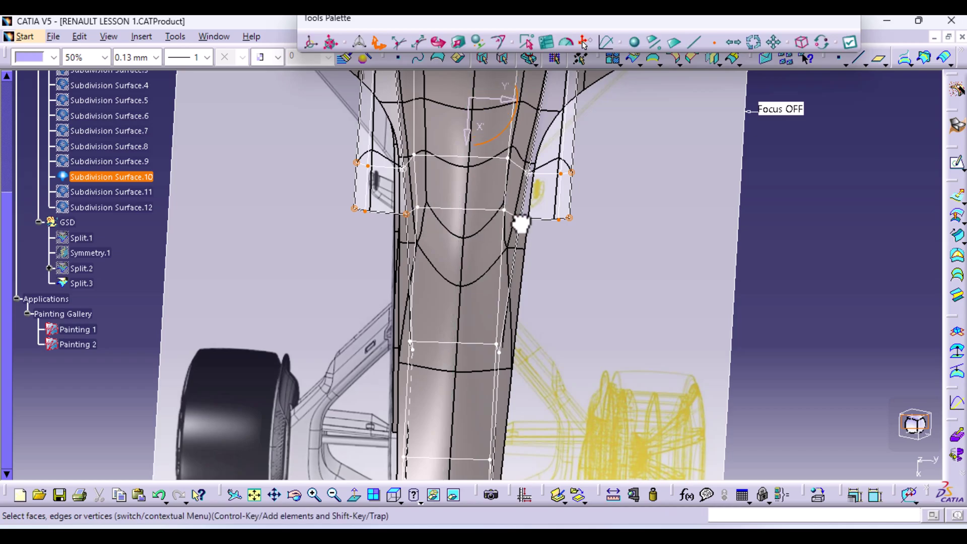
ctrl+click(526, 175)
ctrl+click(403, 169)
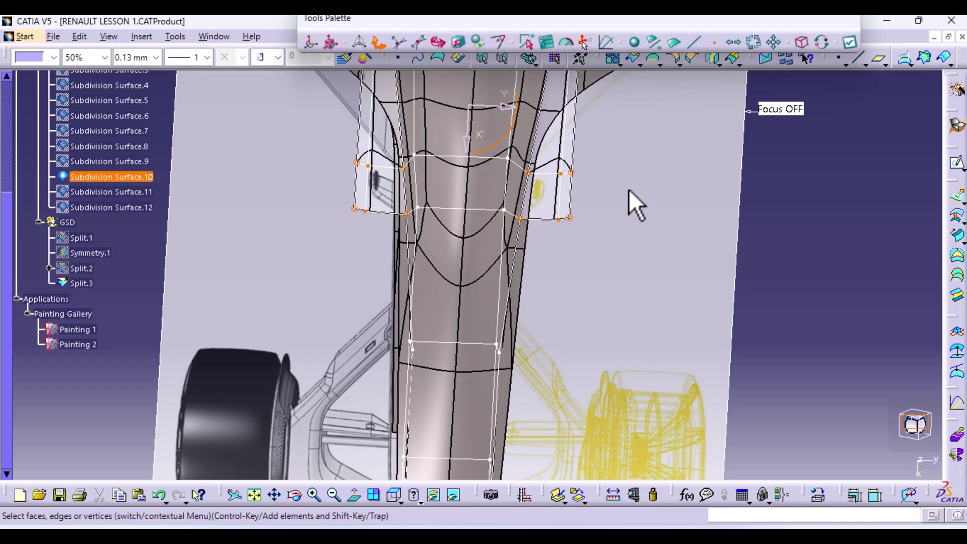
middle_drag(630, 205, 651, 348)
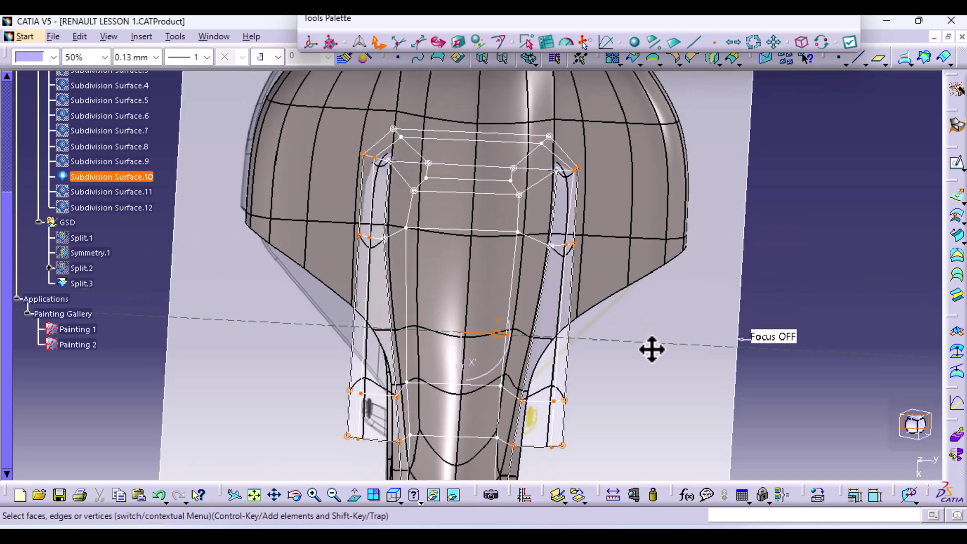
Try projecting the selected vertices onto Subdivision Surface.1, undo the last change and leave the mesh edit.
click(475, 42)
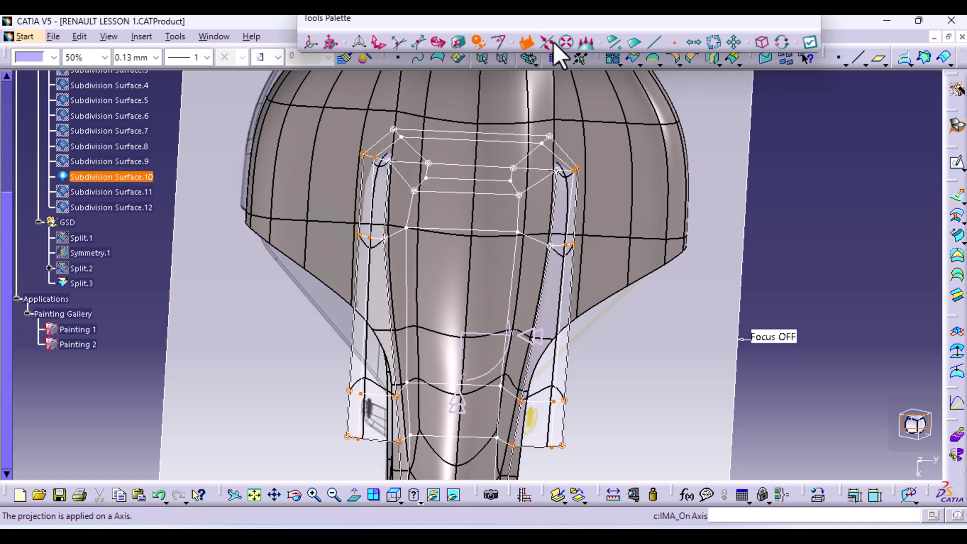
click(588, 42)
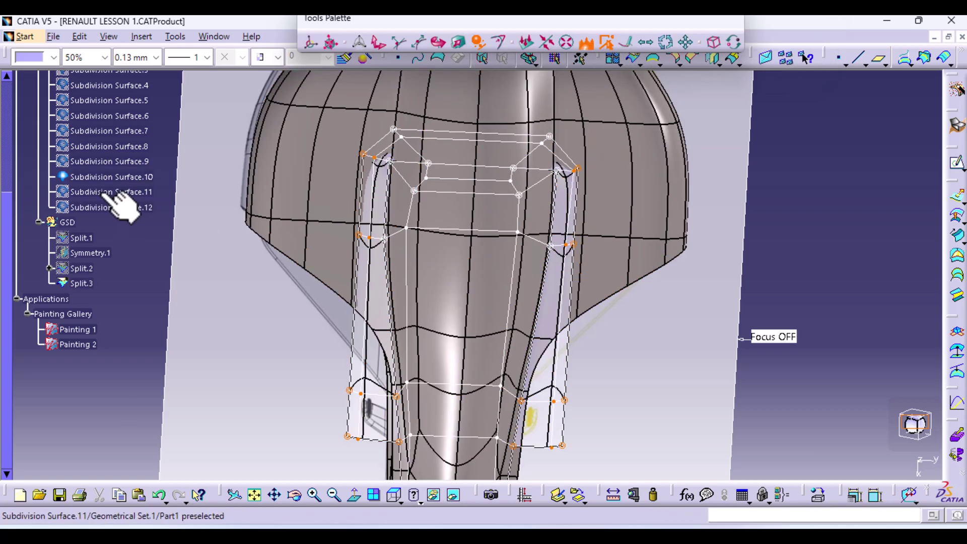
scroll(101, 190, up, 5)
click(113, 203)
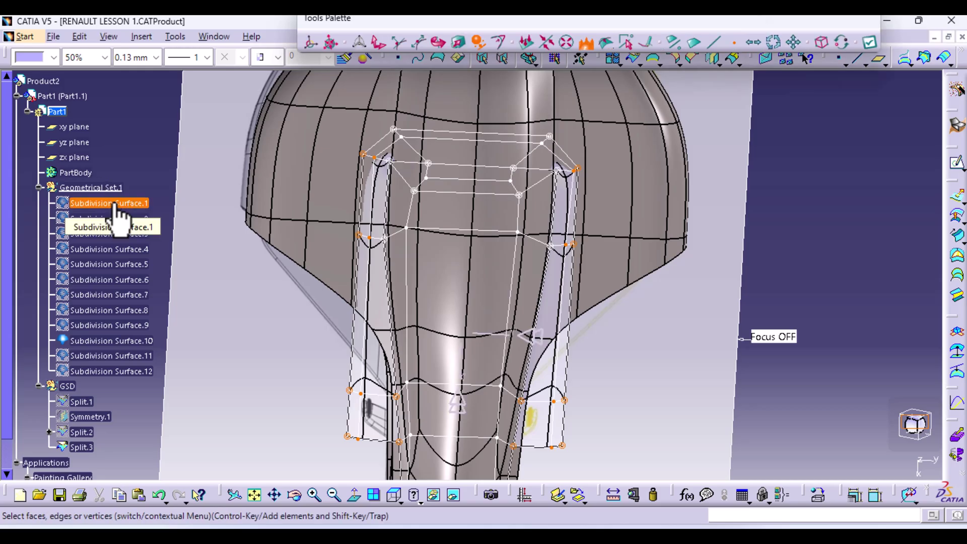
middle_drag(627, 392, 501, 276)
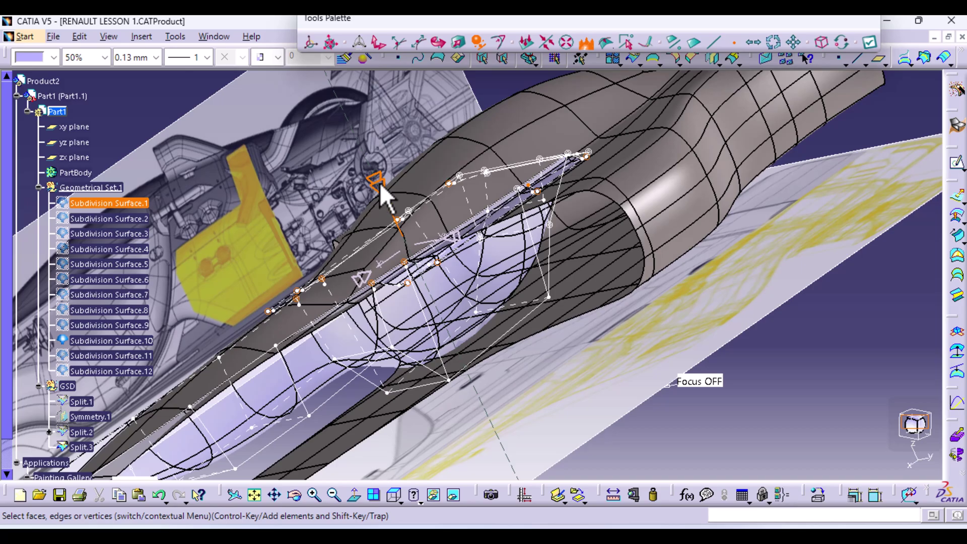
key(ctrl+z)
middle_drag(341, 267, 432, 414)
click(872, 43)
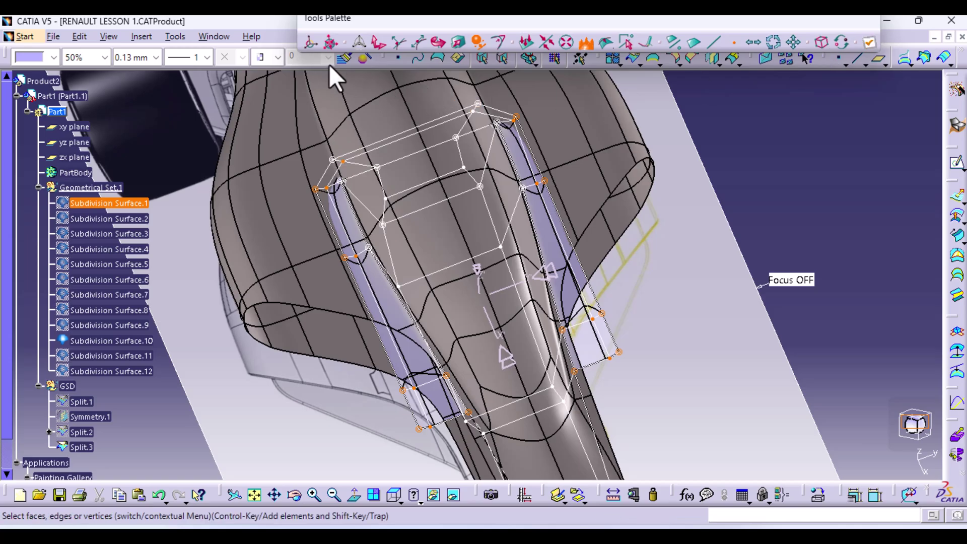
key(Escape)
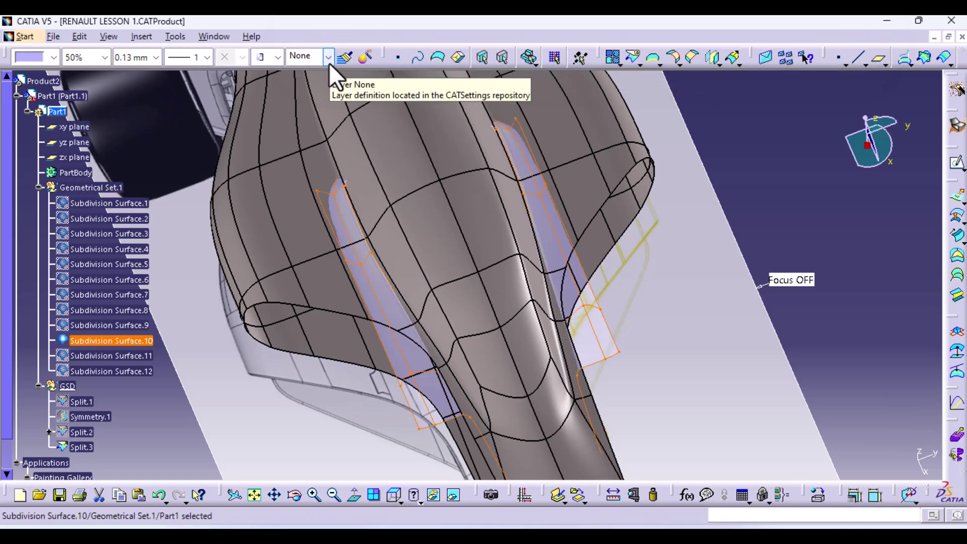
Check how the side strips meet the body and reopen Subdivision Surface.10 for mesh editing.
middle_drag(694, 284, 440, 274)
middle_drag(416, 171, 425, 352)
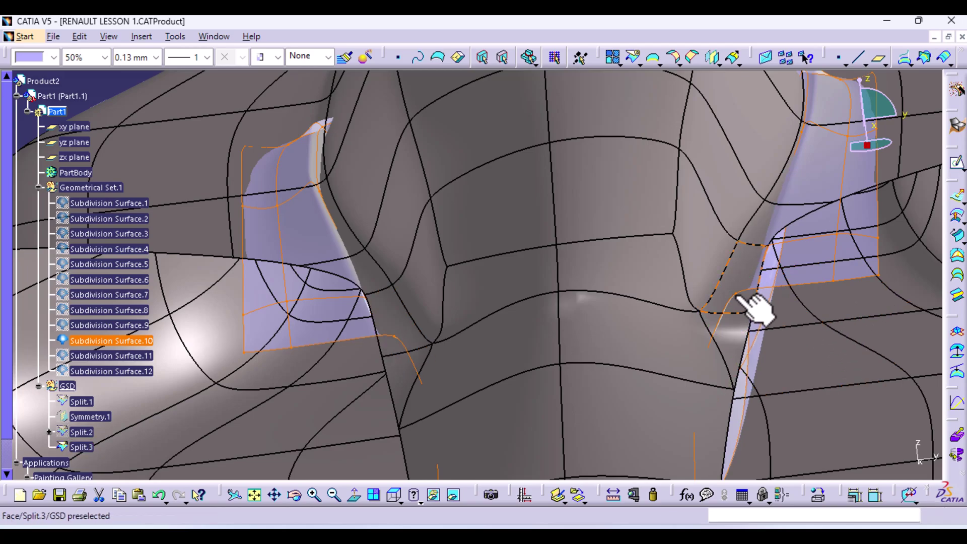
middle_drag(701, 234, 560, 364)
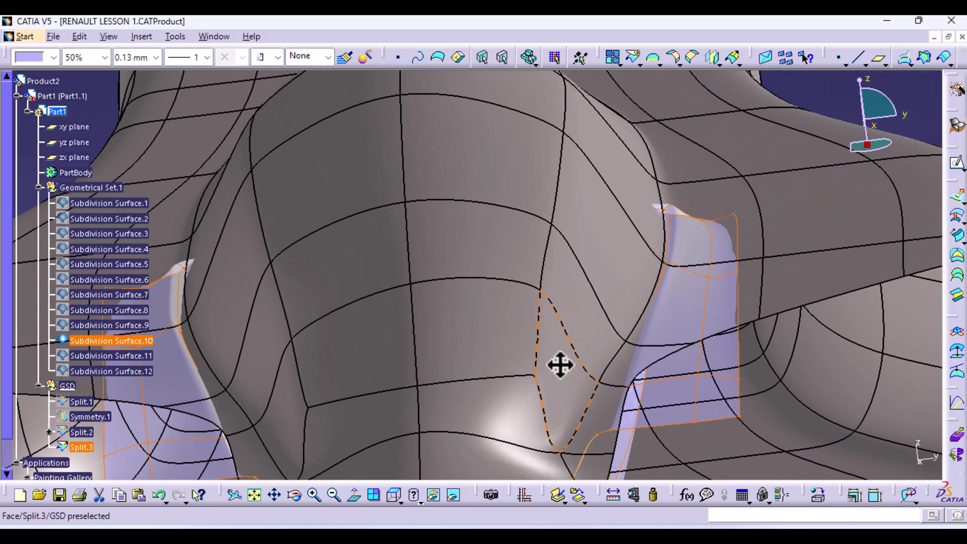
middle_drag(539, 303, 606, 225)
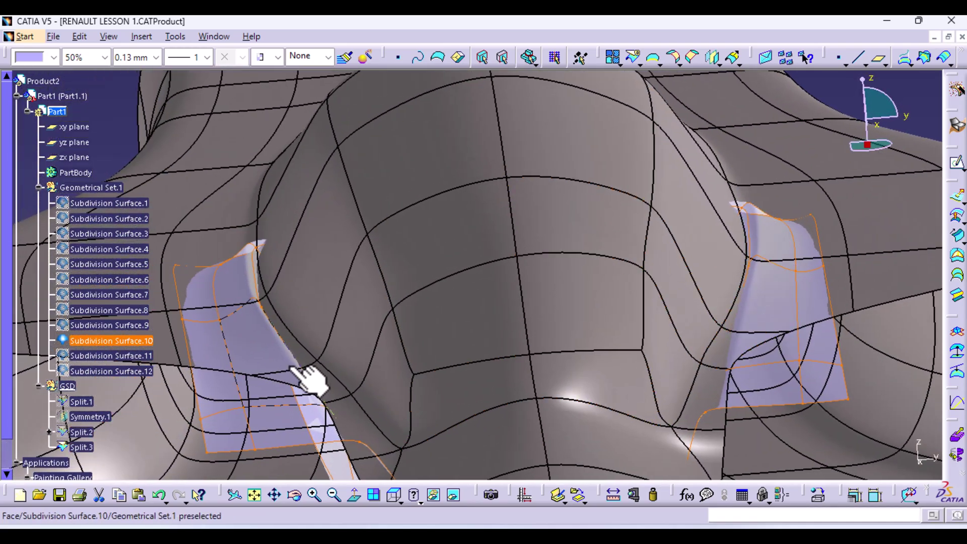
double_click(262, 349)
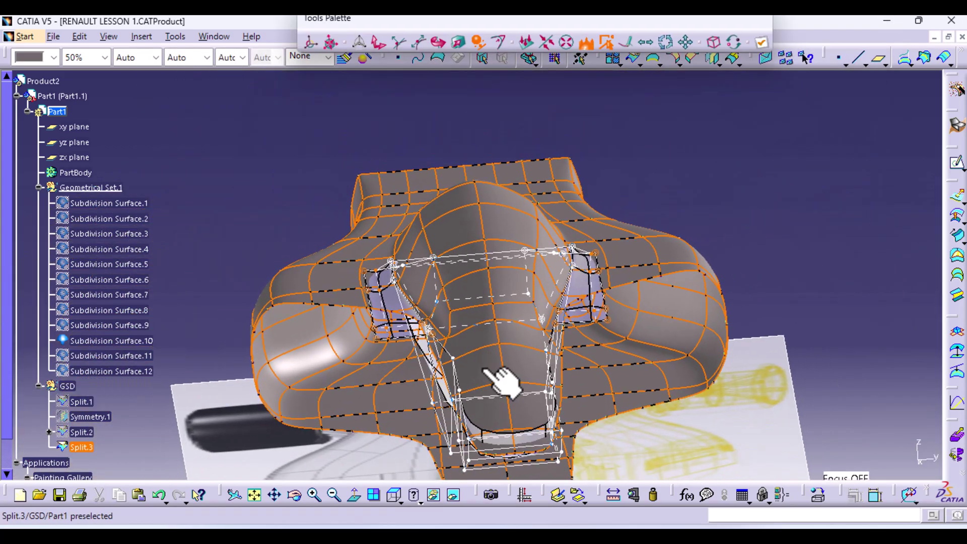
middle_drag(496, 275, 462, 423)
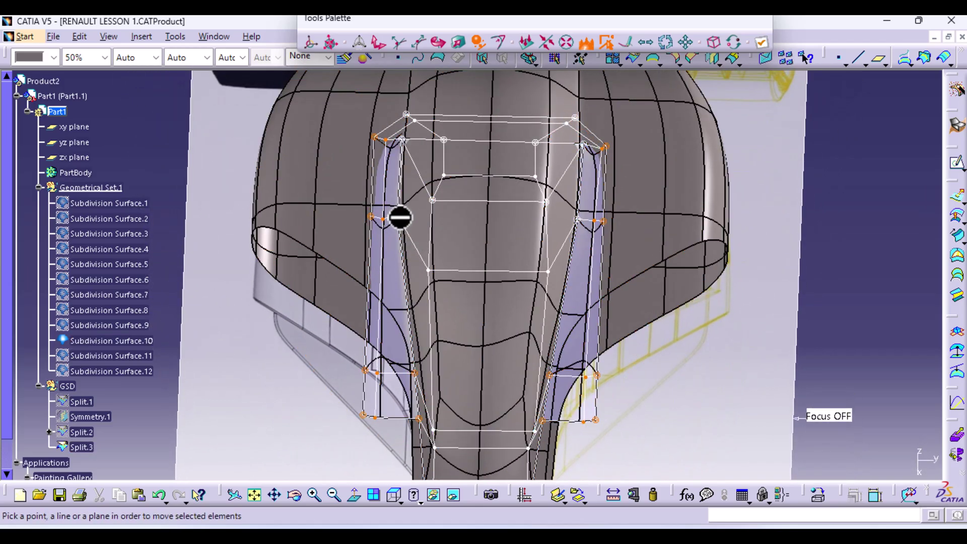
Select the strips' inner vertices and the spine vertices between them at the closed end, lower them slightly along Z and finish the edit.
click(378, 43)
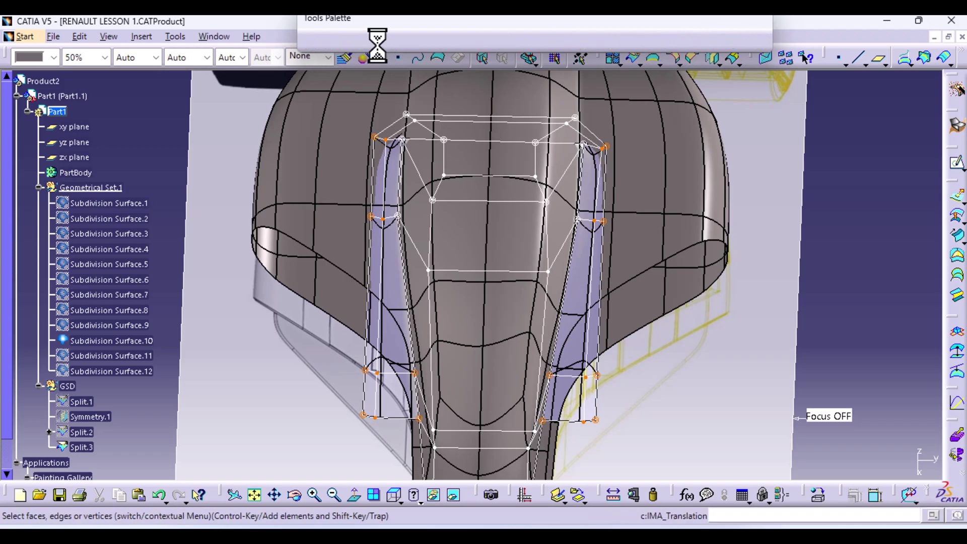
click(398, 216)
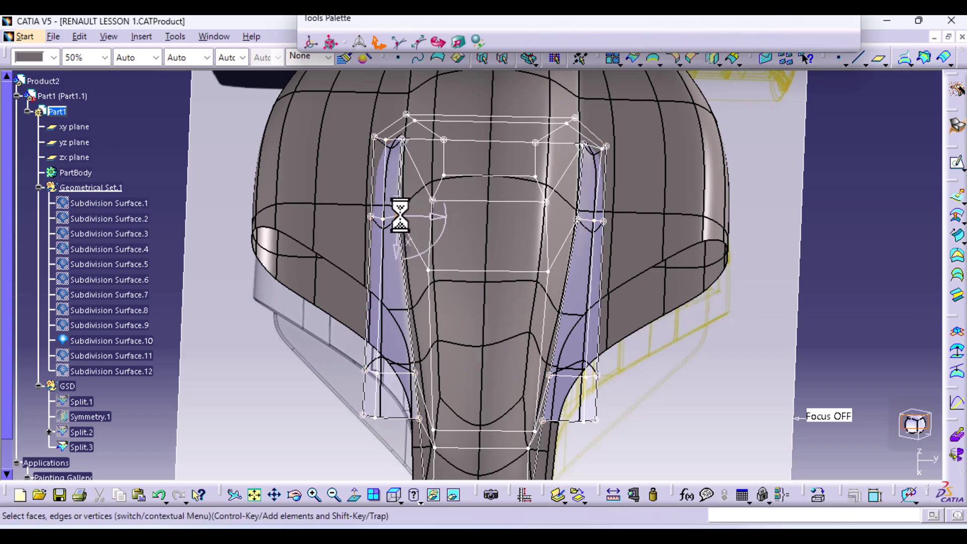
click(406, 140)
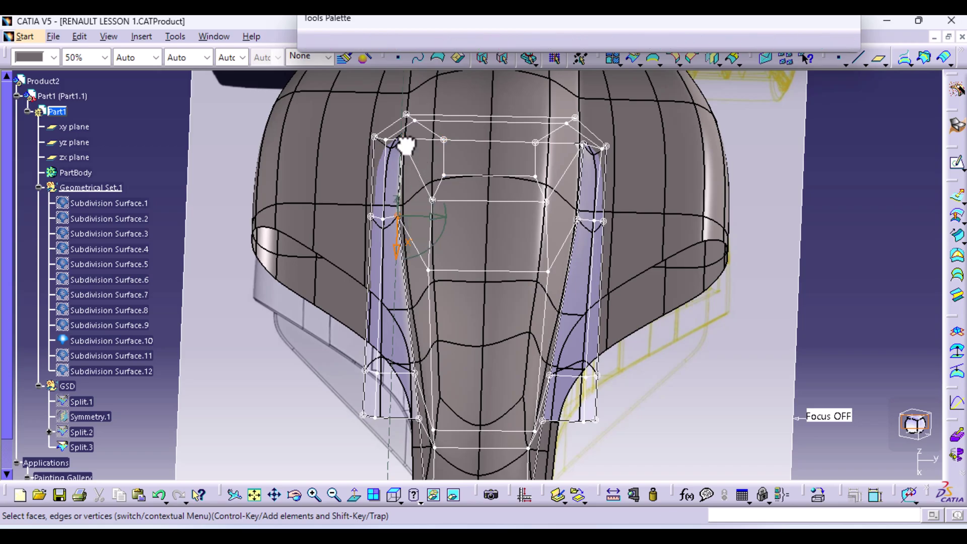
ctrl+click(582, 143)
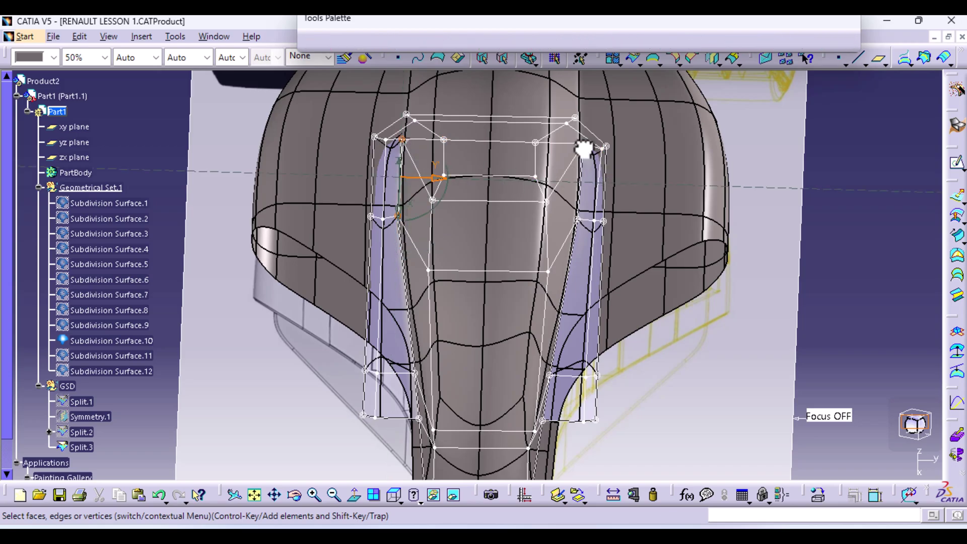
ctrl+click(580, 222)
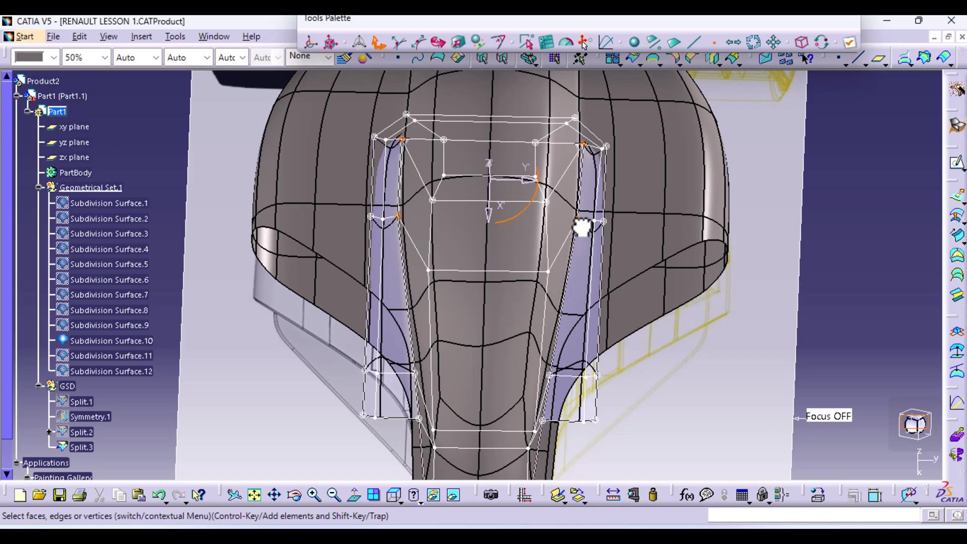
ctrl+click(442, 140)
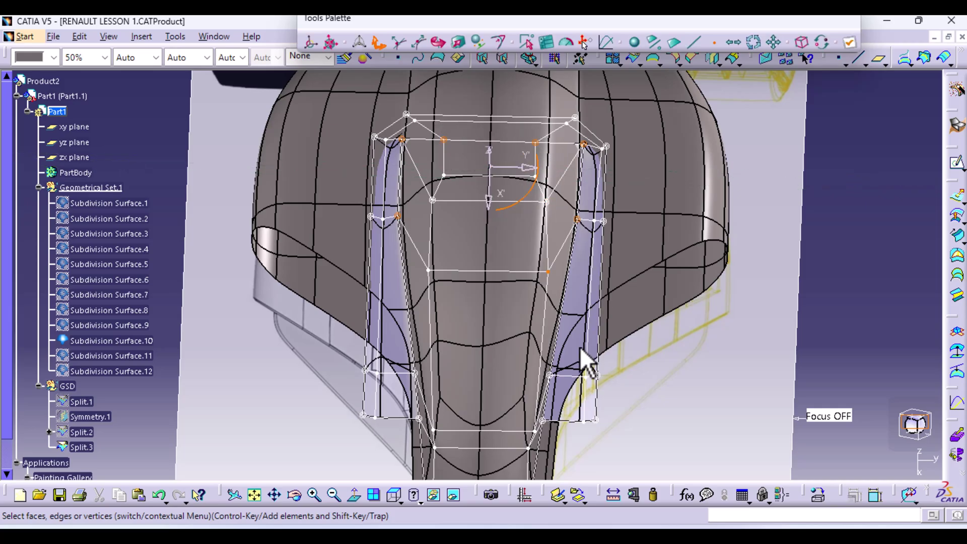
middle_drag(579, 353, 552, 212)
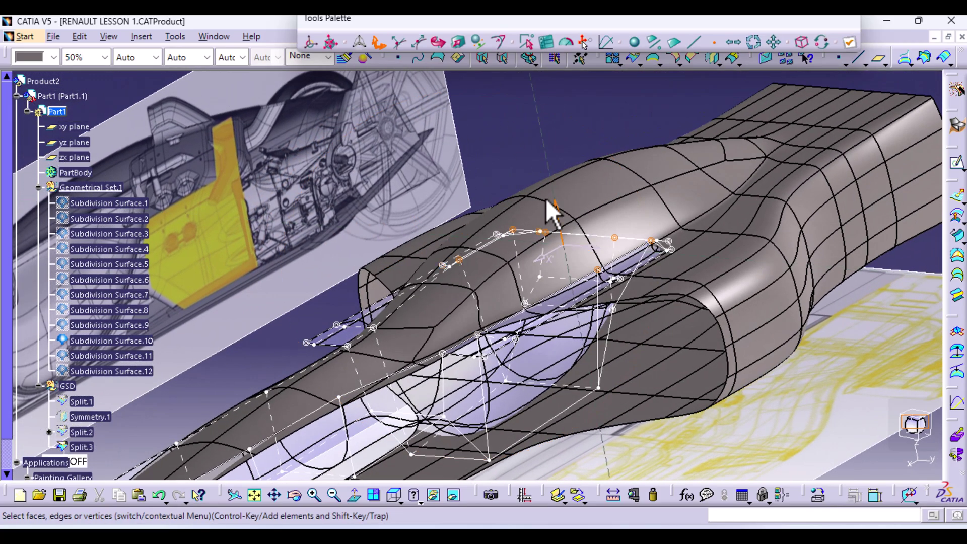
drag(555, 206, 557, 214)
middle_drag(446, 263, 587, 277)
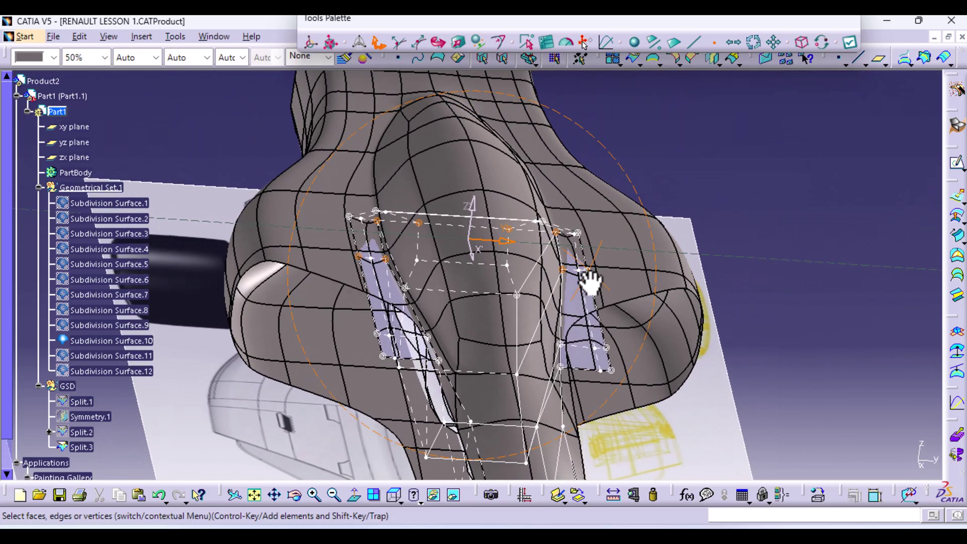
click(851, 45)
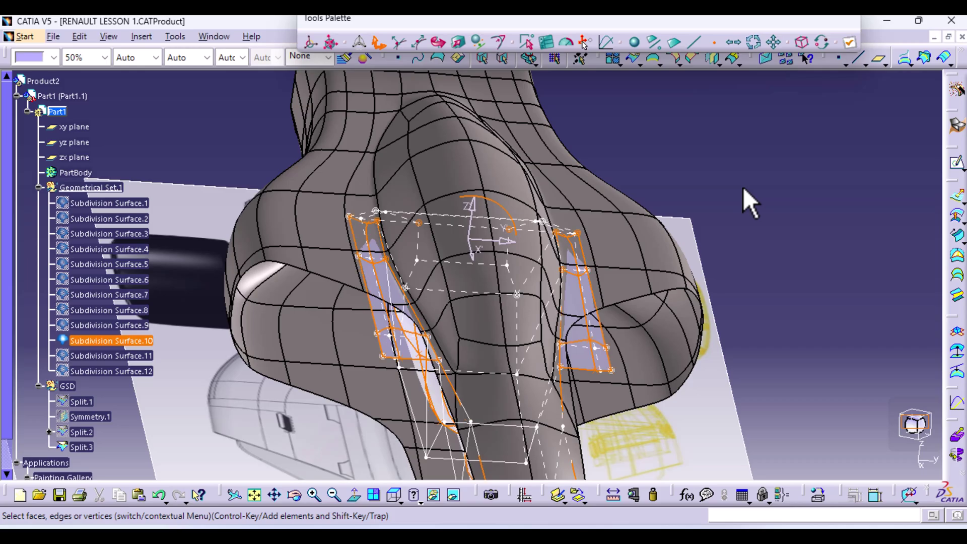
Check how the reshaped side strips meet the body from several angles, clear the selection and hide Split.3.
middle_drag(745, 190, 626, 189)
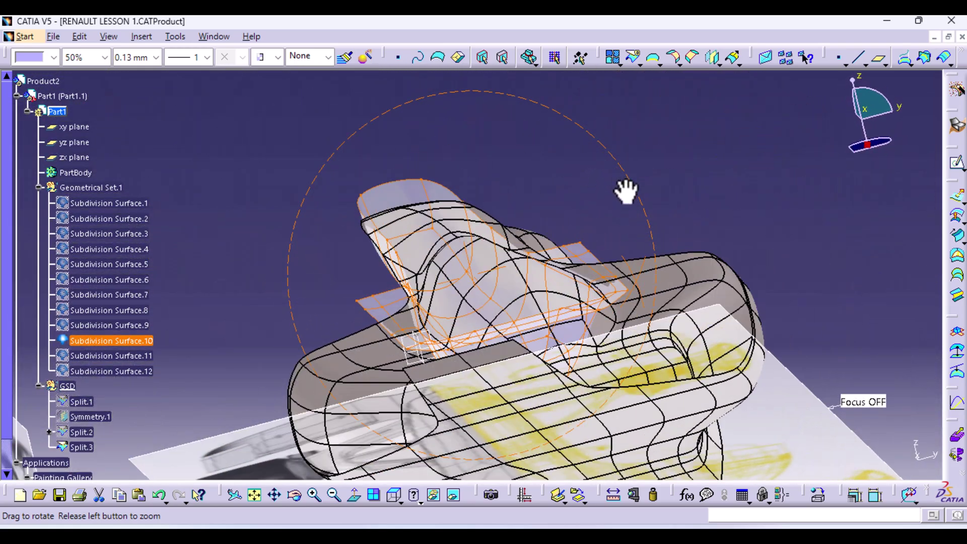
middle_drag(501, 253, 437, 363)
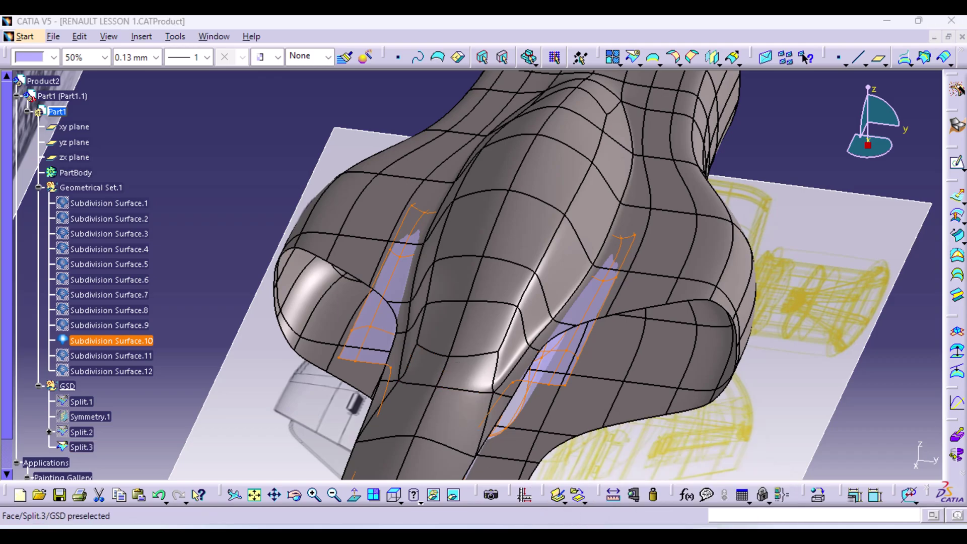
key(Escape)
click(468, 209)
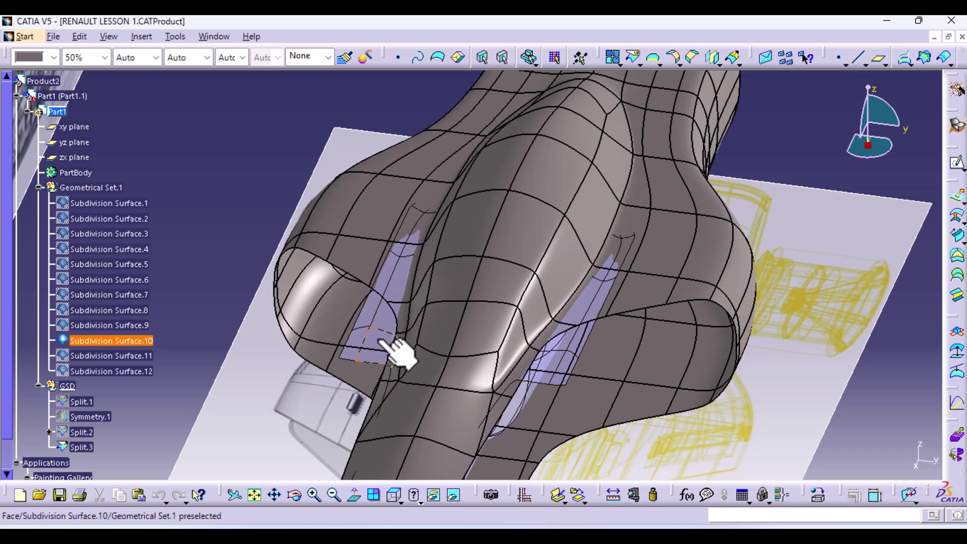
scroll(55, 408, down, 3)
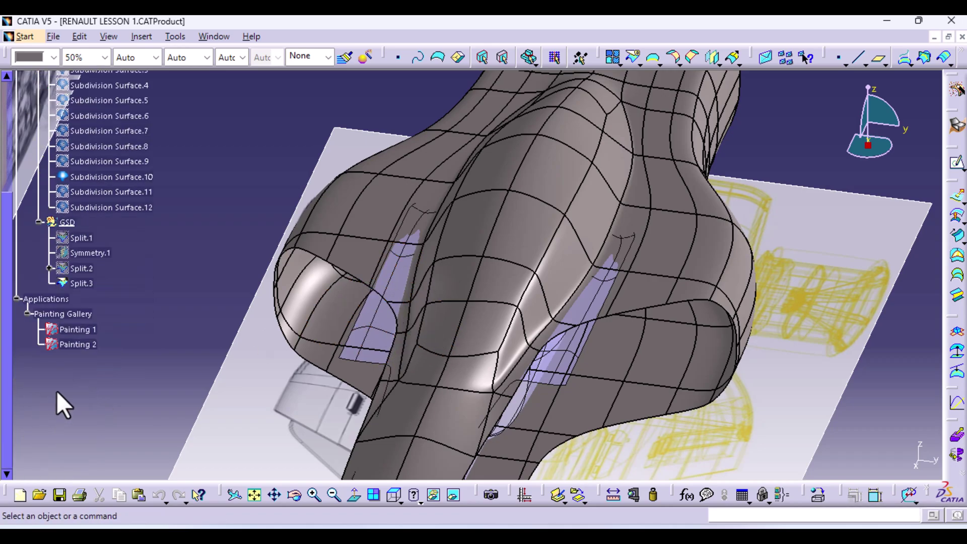
right_click(81, 284)
click(123, 253)
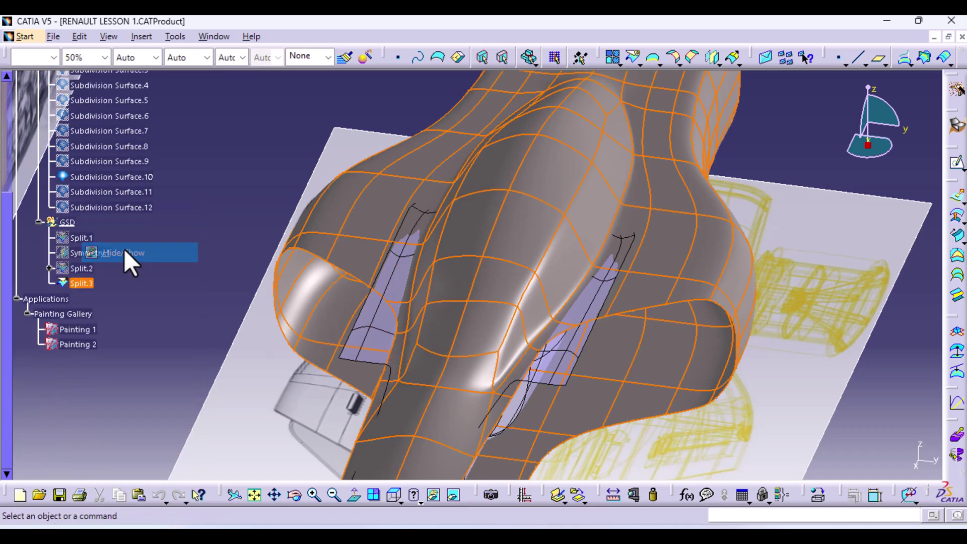
Compare the closed-end edges of Subdivision Surface.10 with the blueprint, mainly from the top view.
click(591, 462)
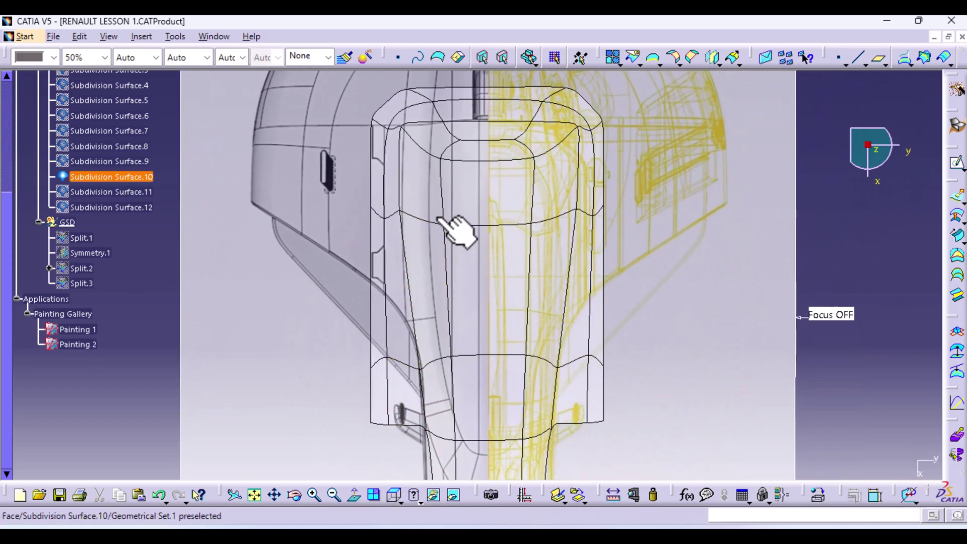
middle_drag(471, 189, 474, 249)
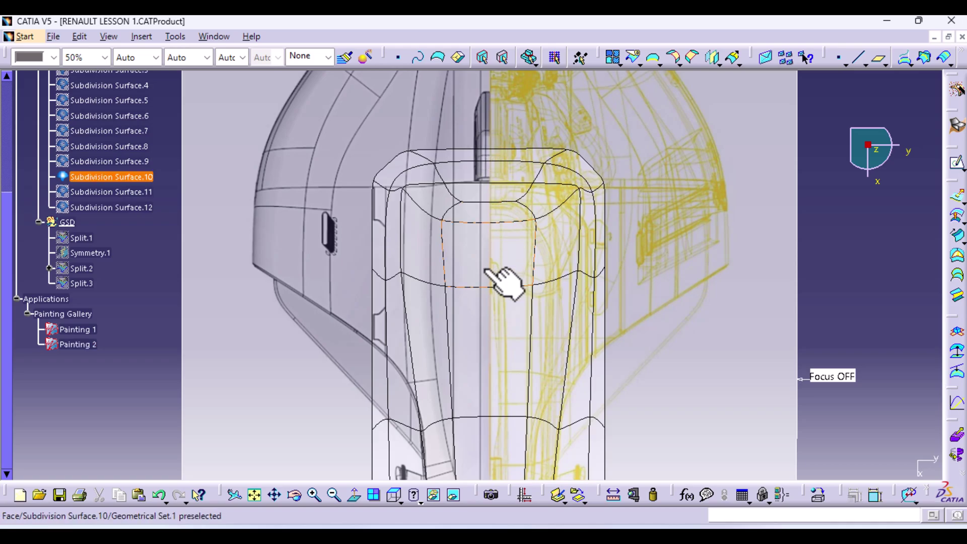
ctrl+middle_drag(484, 261, 479, 212)
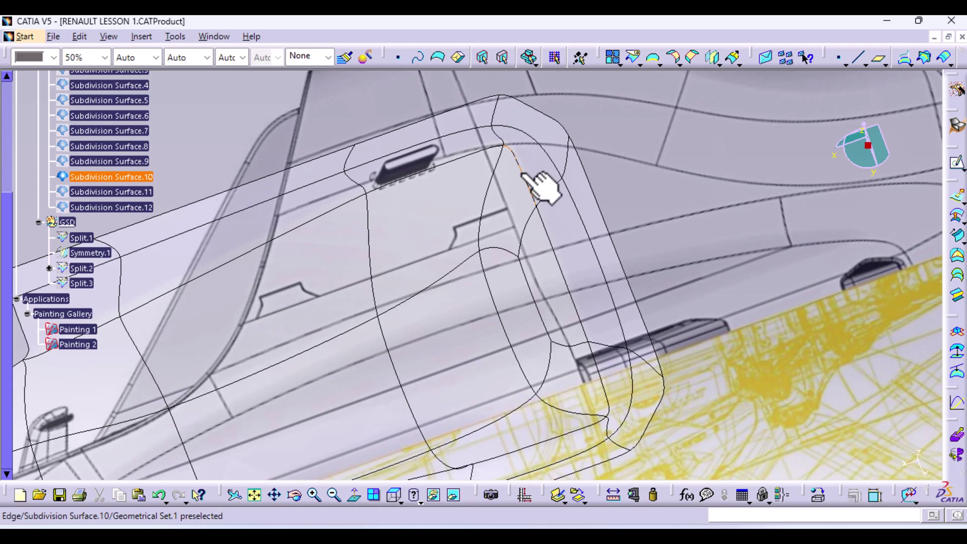
click(573, 303)
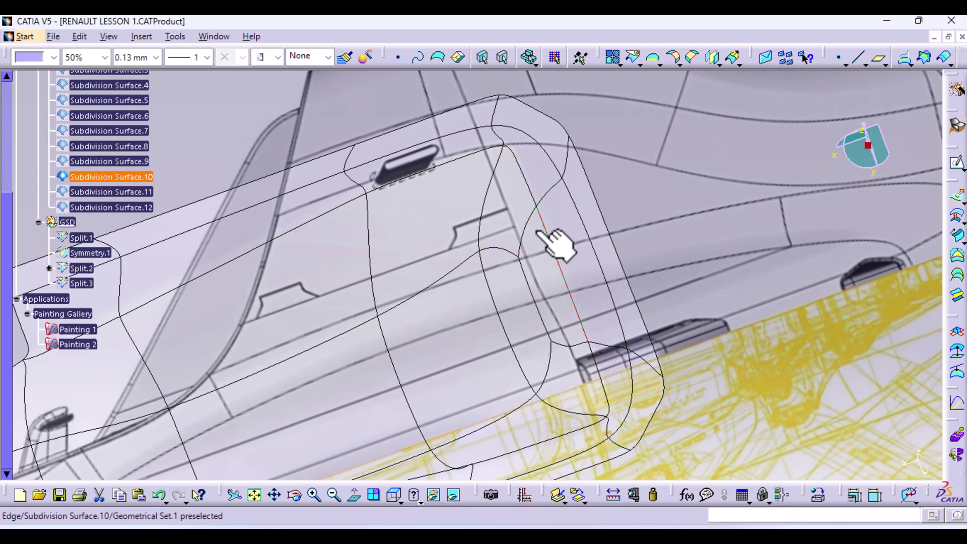
click(392, 496)
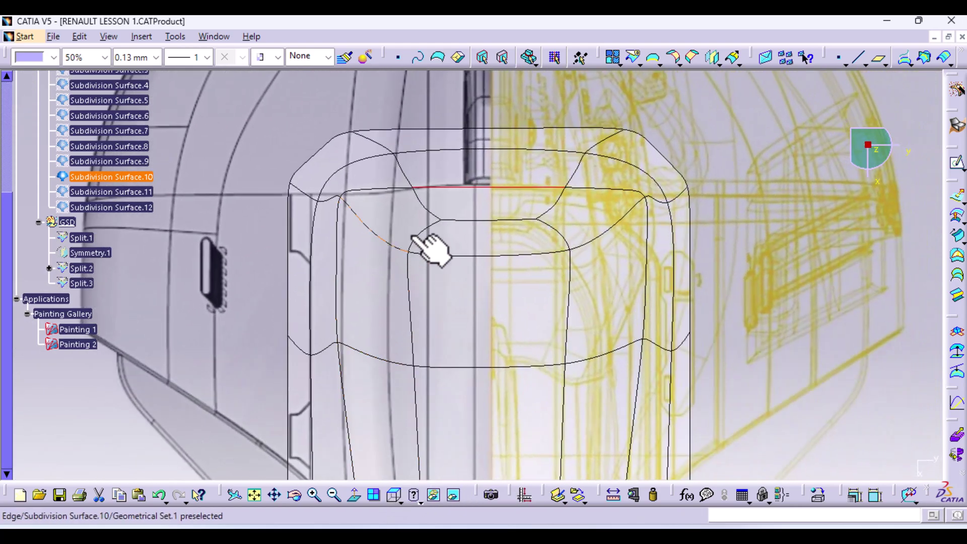
click(441, 254)
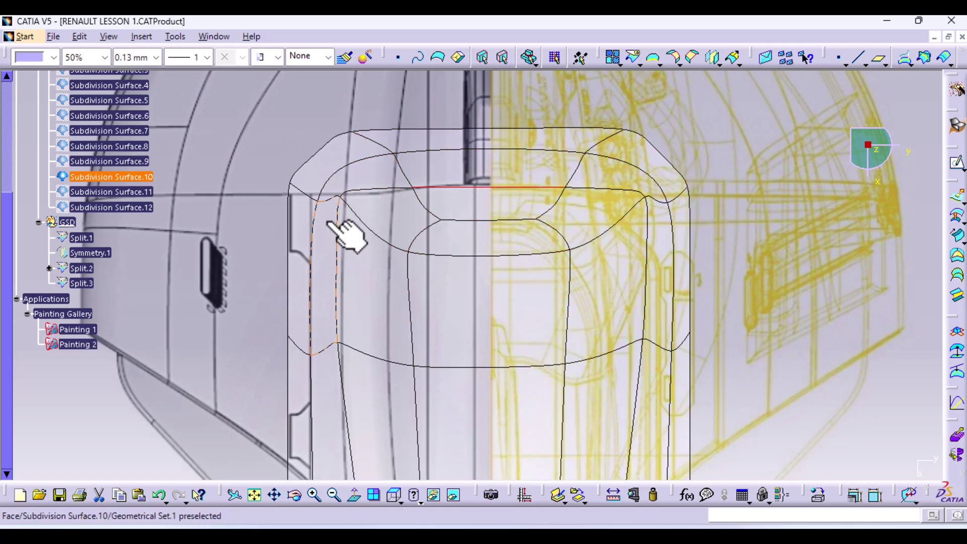
Reopen Subdivision Surface.10, select the vertex rows just inside the closed end and compress their volume along X to about 302 mm.
double_click(137, 176)
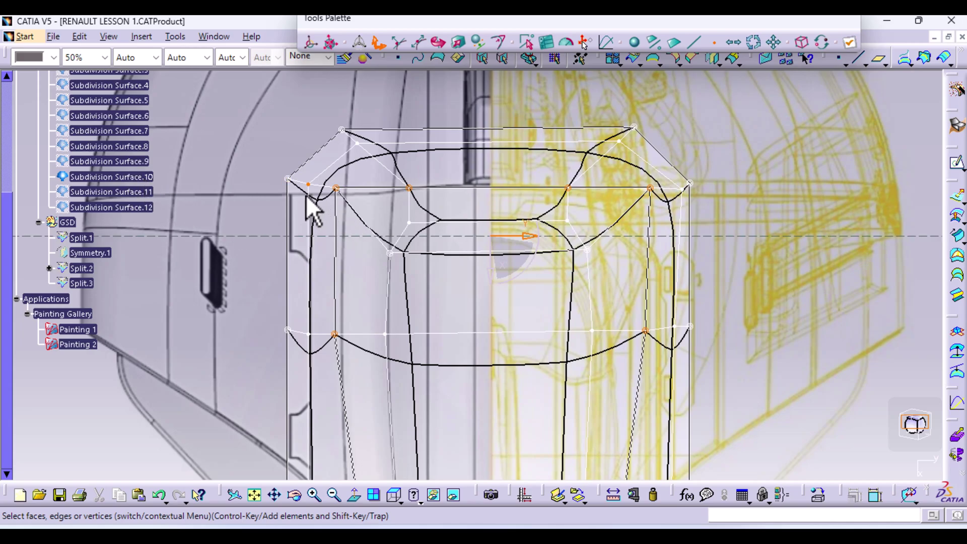
click(262, 159)
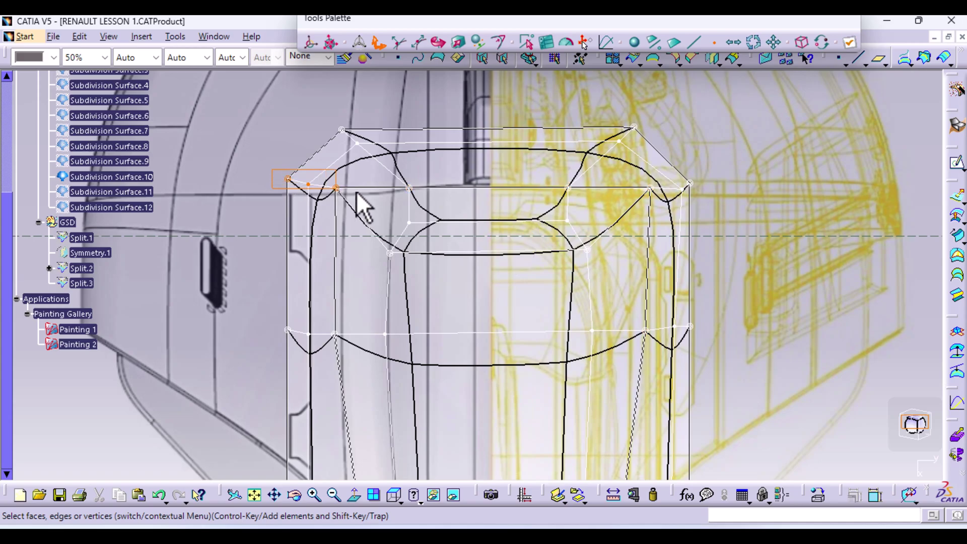
drag(706, 265, 715, 355)
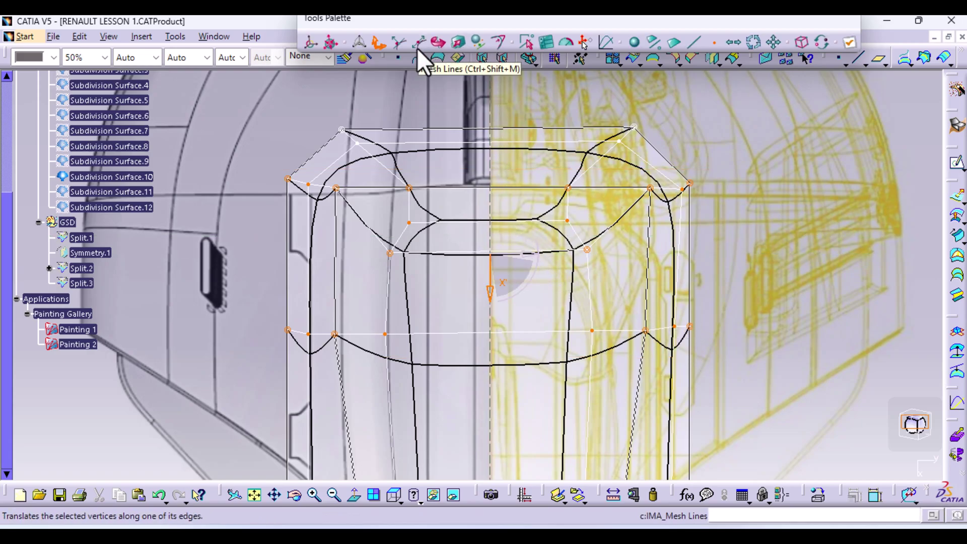
click(459, 42)
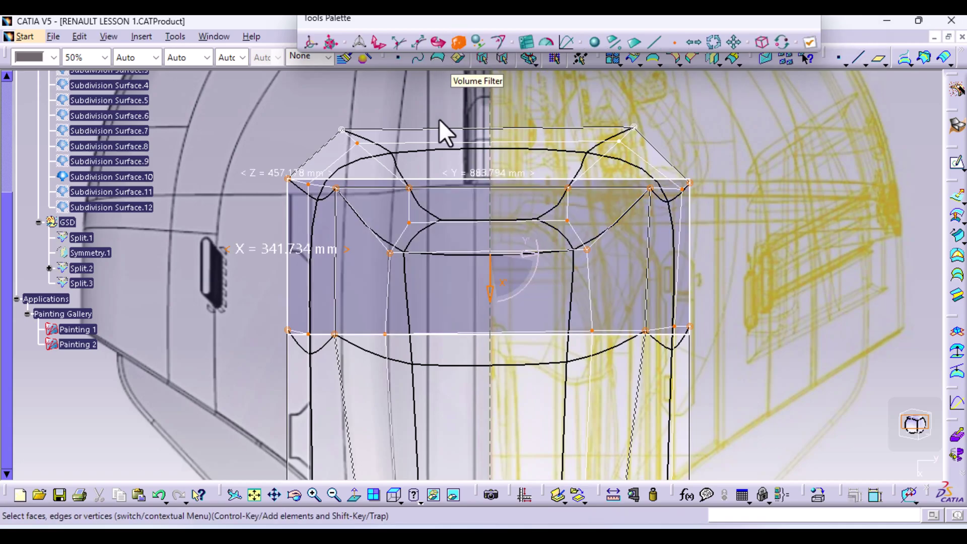
drag(491, 295, 491, 290)
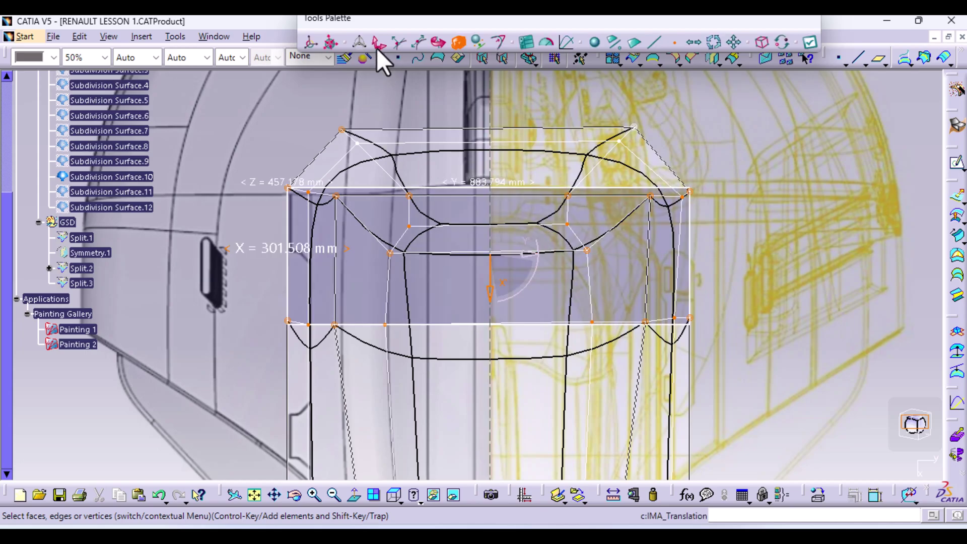
Translate the selected vertex rows along X, slightly away from the closed end.
click(378, 44)
drag(492, 294, 490, 312)
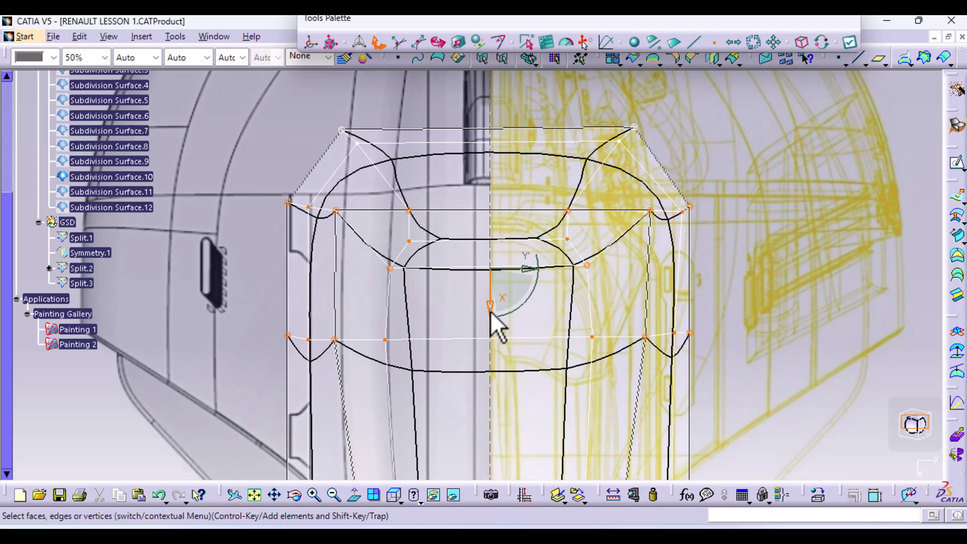
drag(490, 312, 490, 312)
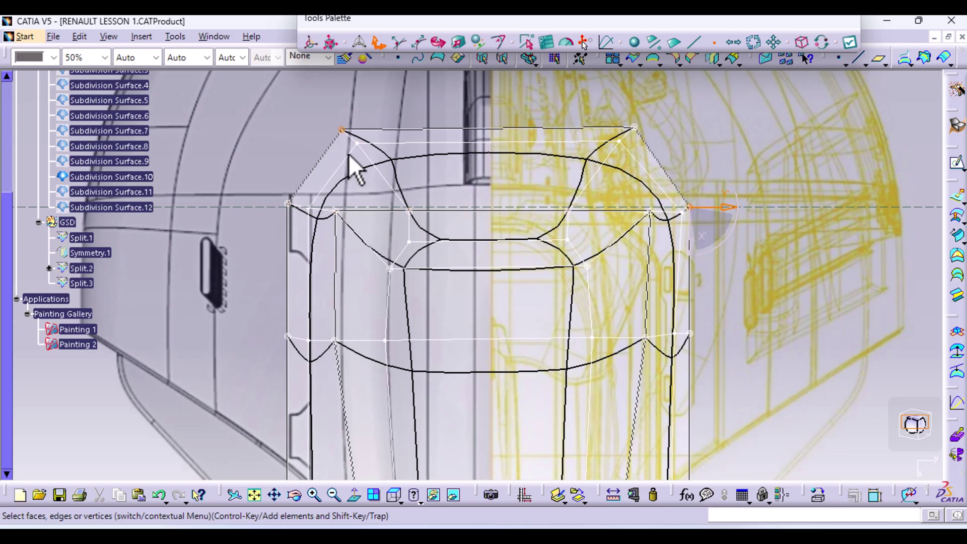
Inspect the mesh from the top and side, show Split.3 again, check the strips against the body and finish the edit.
middle_drag(750, 296, 617, 282)
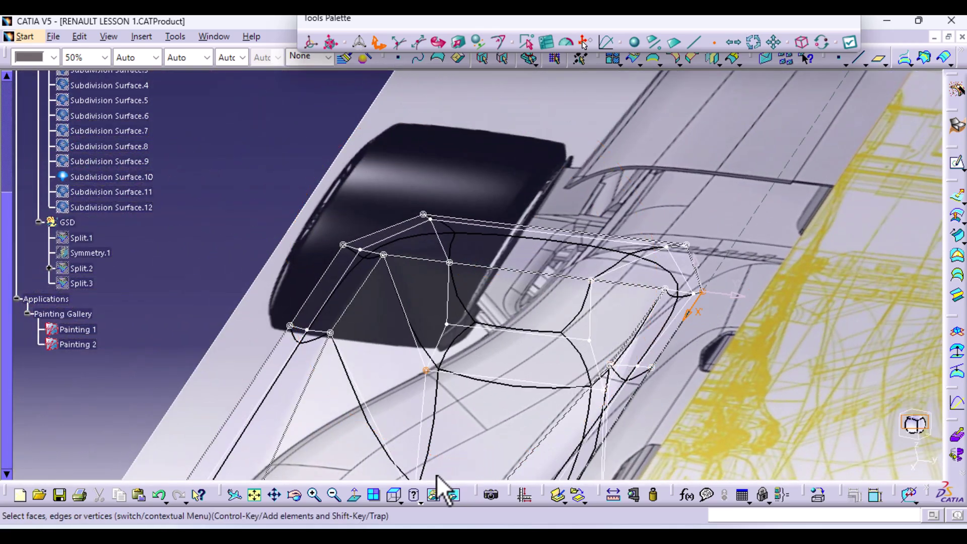
click(394, 496)
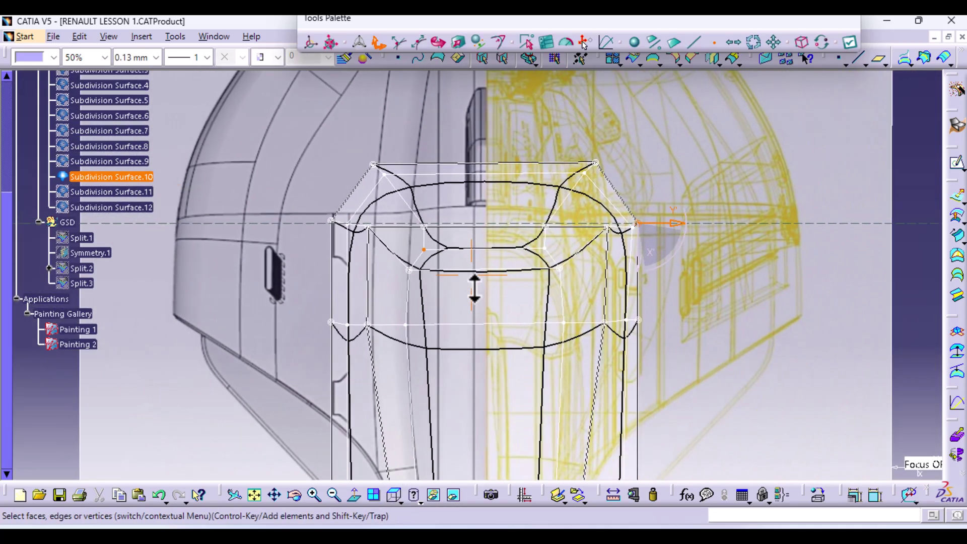
middle_drag(515, 306, 397, 154)
middle_drag(425, 142, 391, 138)
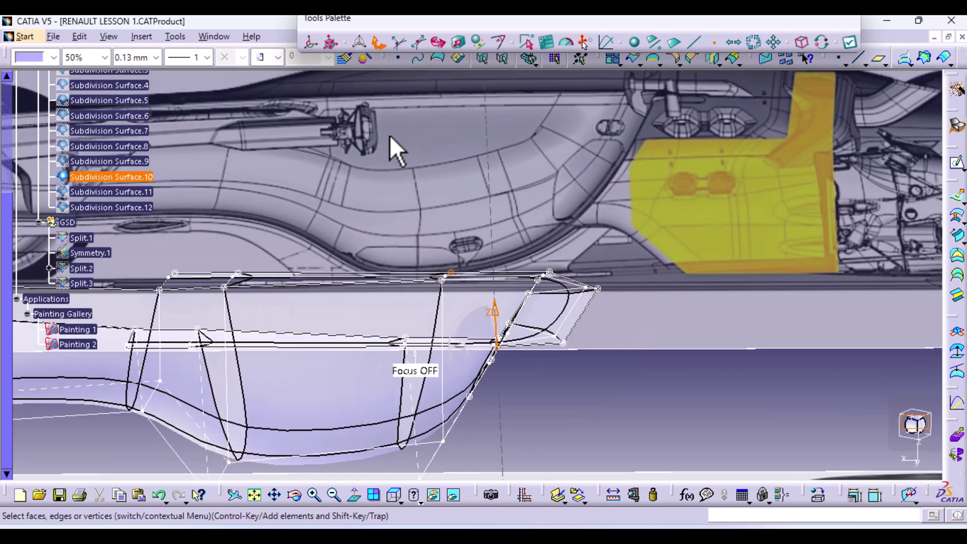
right_click(84, 288)
click(166, 78)
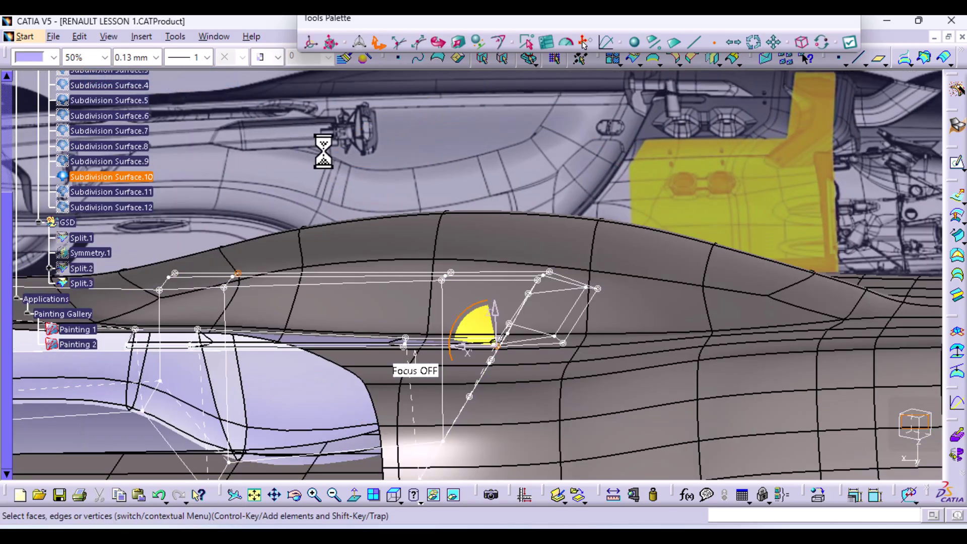
middle_drag(323, 151, 502, 215)
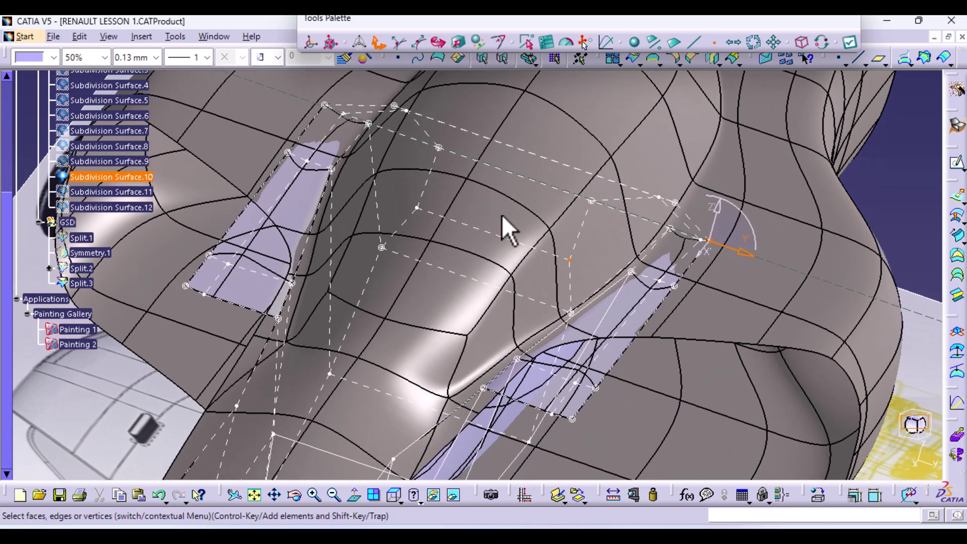
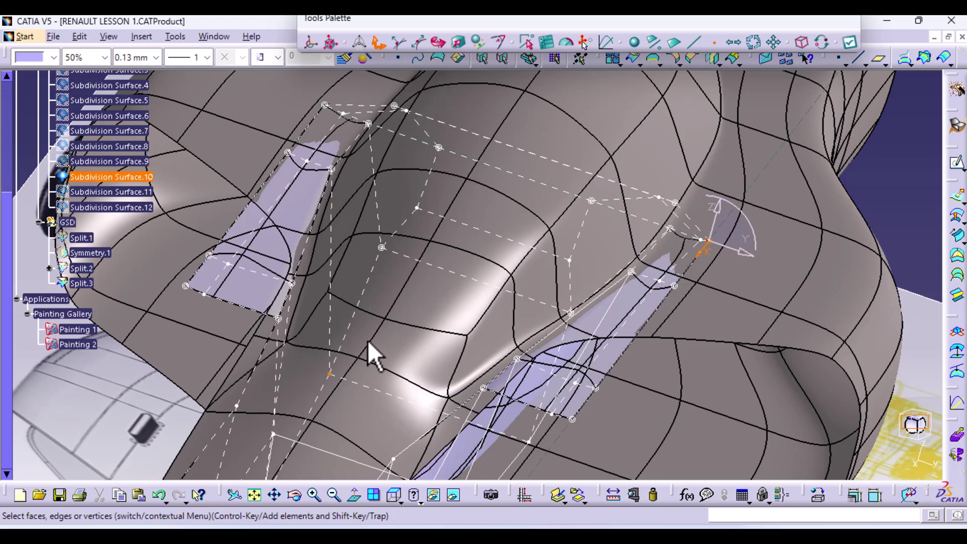
middle_drag(368, 340, 418, 349)
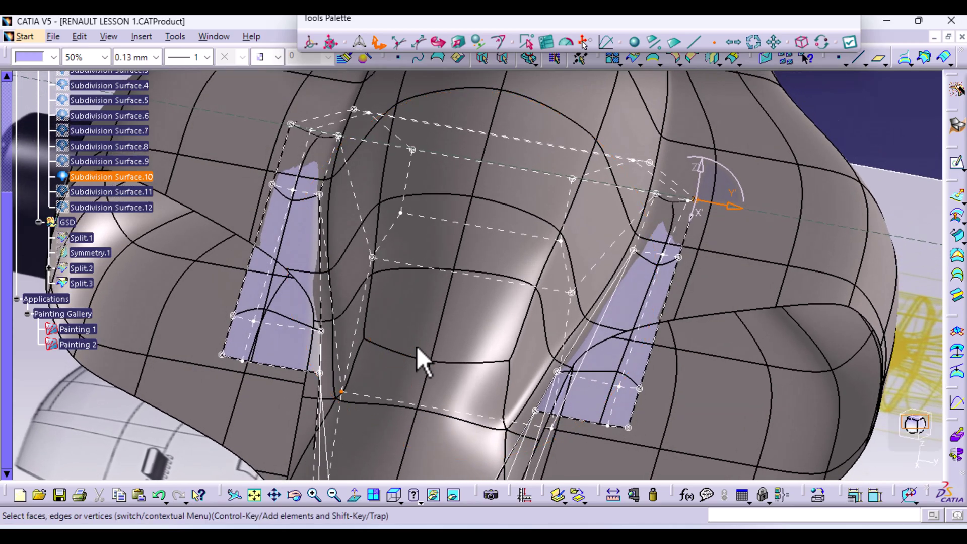
click(849, 45)
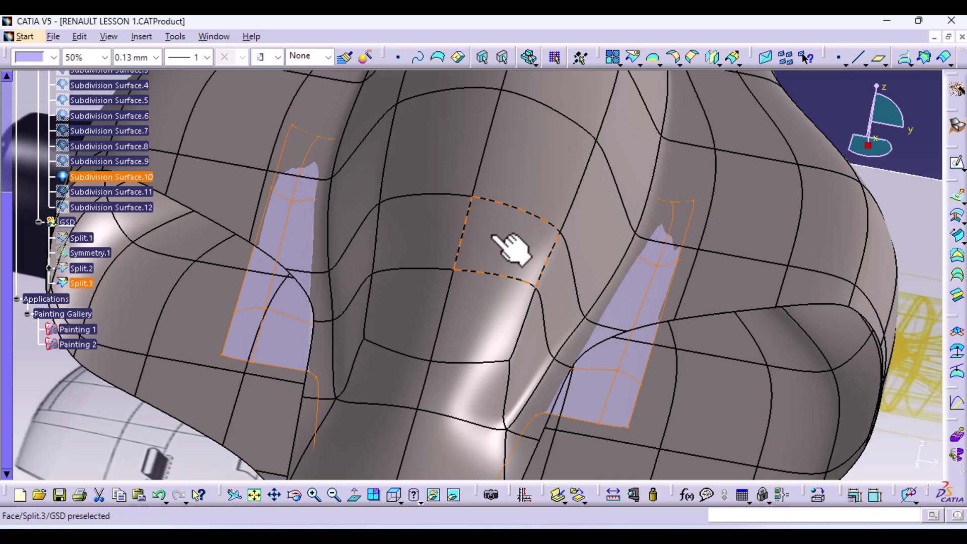
Examine how Subdivision Surface.10 crosses the Split.3 body along both sides and around the nose.
mouse_move(497, 243)
middle_down()
mouse_move(528, 349)
mouse_move(443, 280)
mouse_move(405, 302)
mouse_move(684, 257)
middle_up()
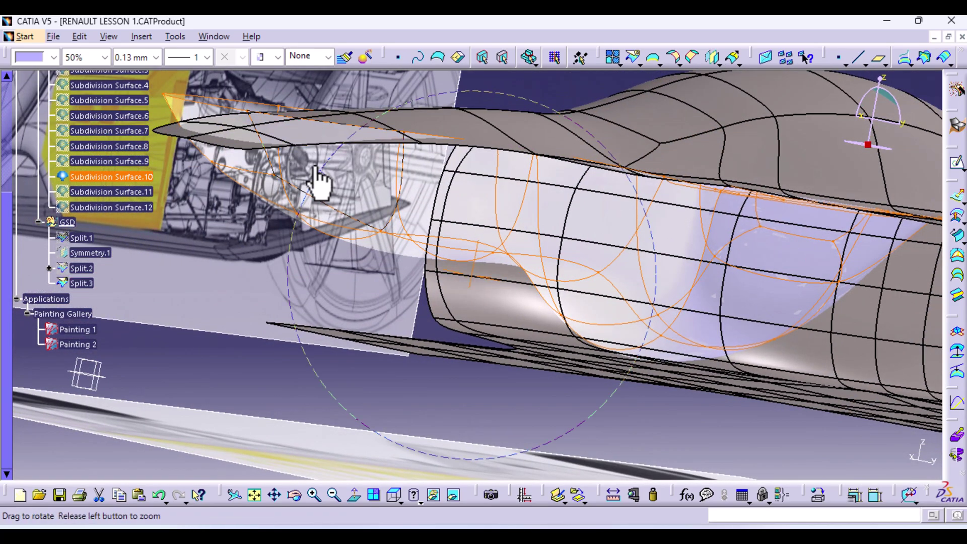
mouse_move(318, 181)
middle_down()
mouse_move(440, 194)
mouse_move(356, 205)
mouse_move(341, 188)
mouse_move(358, 222)
middle_up()
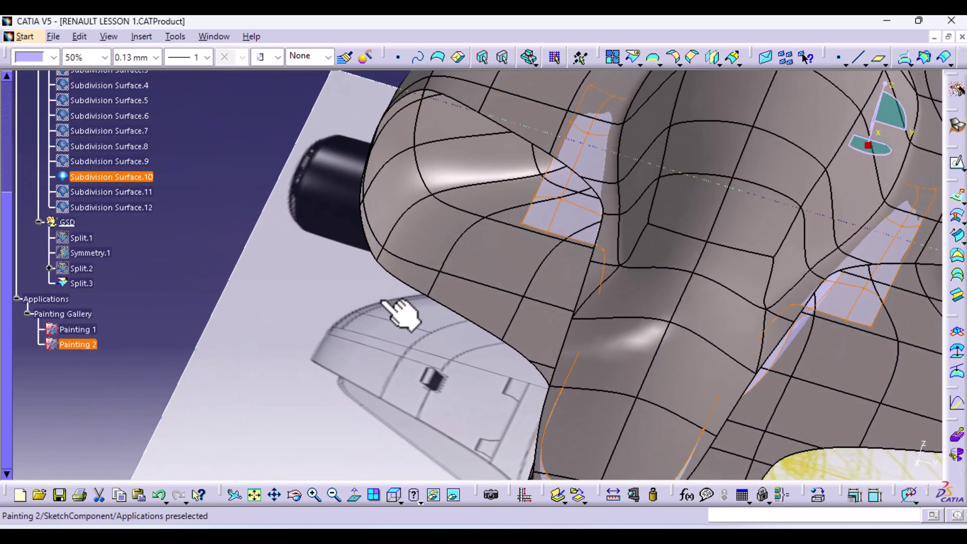
middle_drag(398, 315, 187, 193)
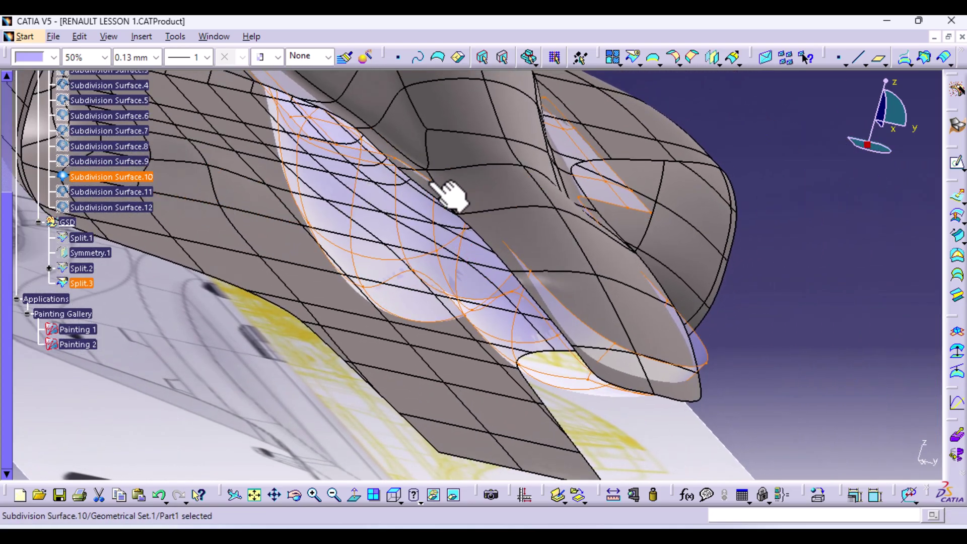
middle_drag(599, 216, 467, 225)
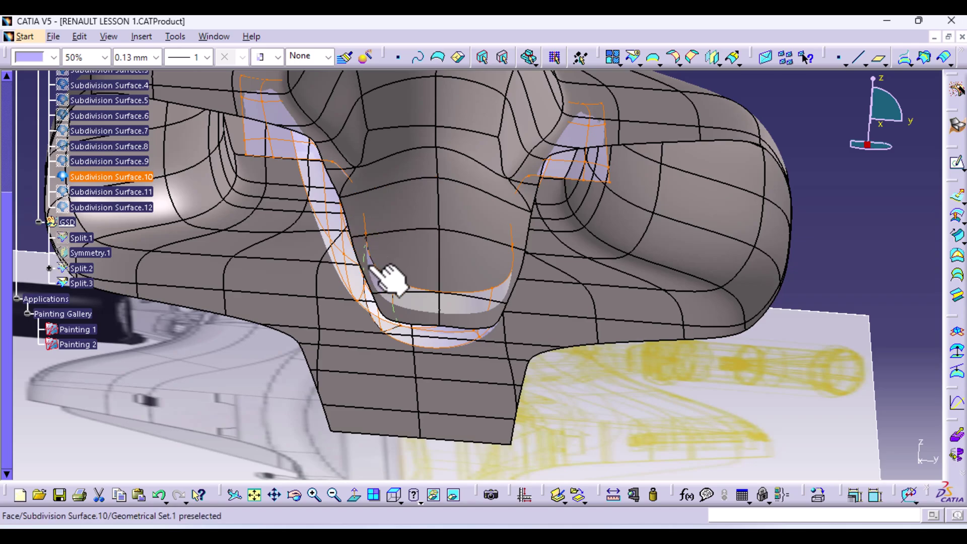
click(309, 144)
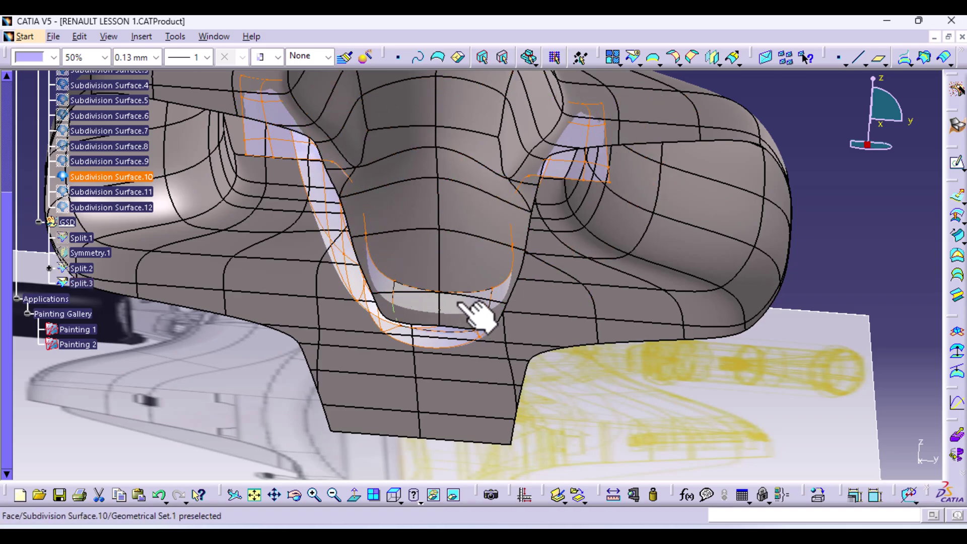
middle_drag(546, 302, 496, 302)
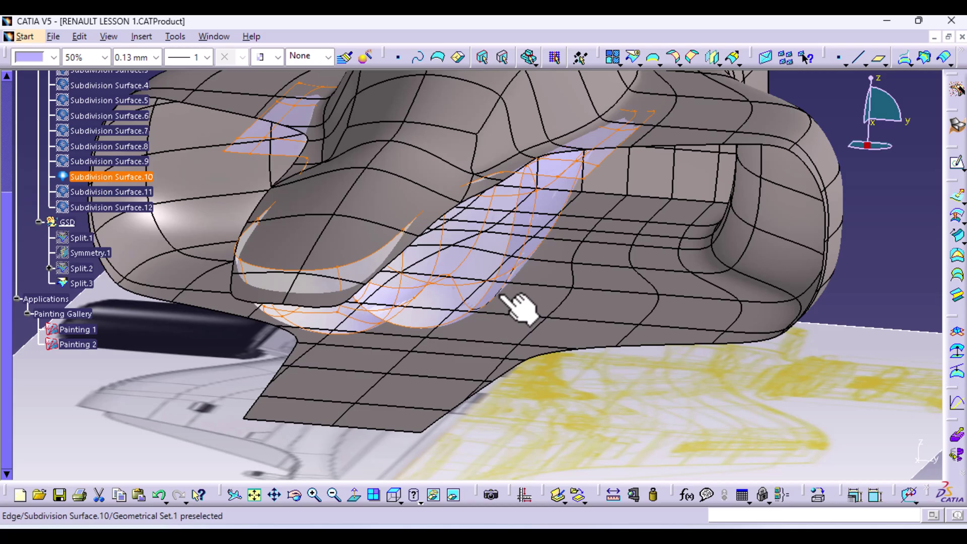
middle_drag(522, 295, 377, 292)
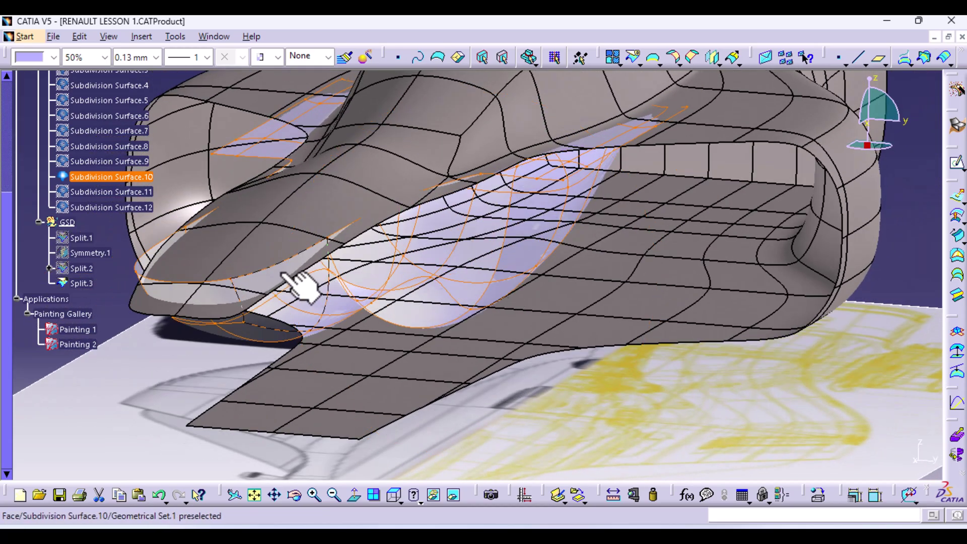
Reopen Subdivision Surface.10, select the upper side vertices midway along the nose and raise them slightly along Z.
double_click(300, 286)
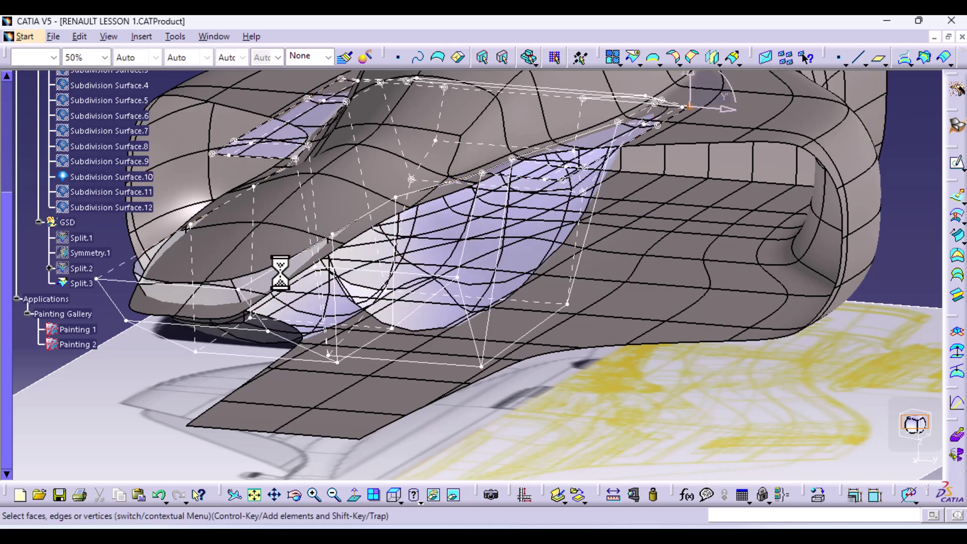
click(396, 199)
middle_drag(272, 222, 335, 270)
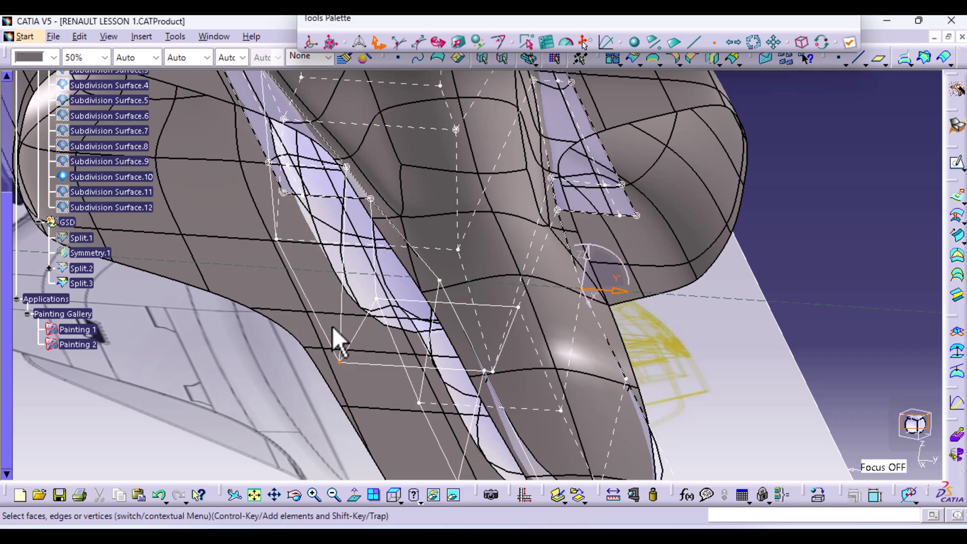
click(442, 279)
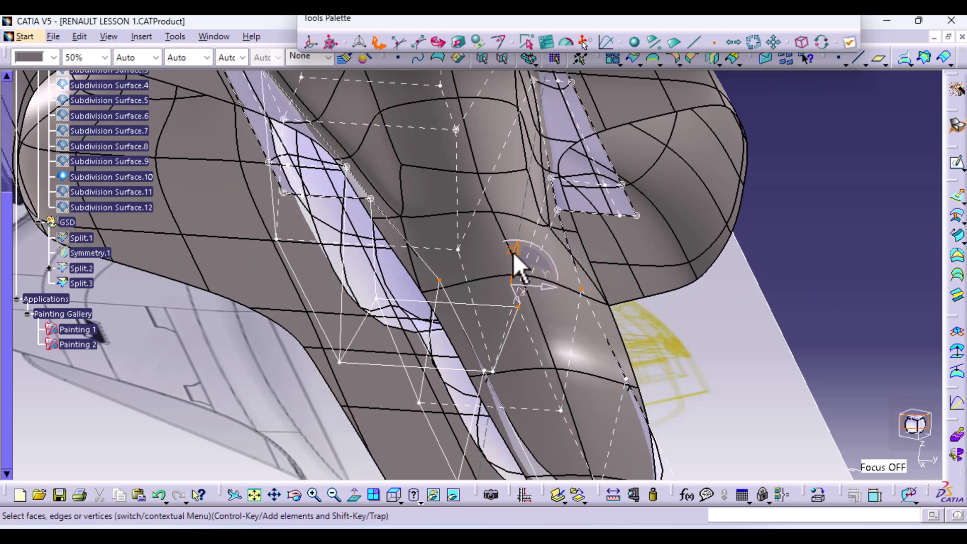
drag(513, 253, 513, 246)
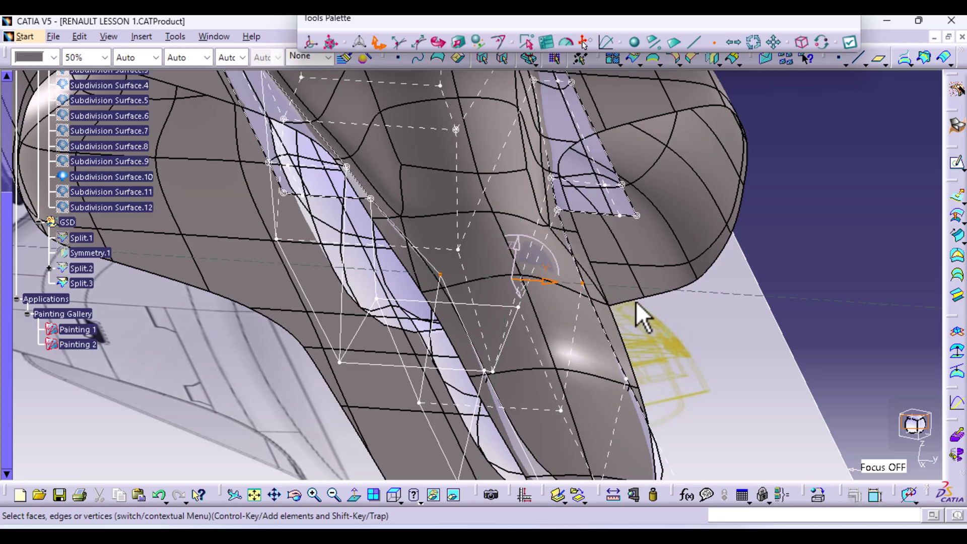
Raise the upper side vertices nearer the nose tip slightly along Z, check the overlap with the body and finish the edit.
middle_drag(641, 312, 512, 287)
middle_drag(370, 243, 575, 264)
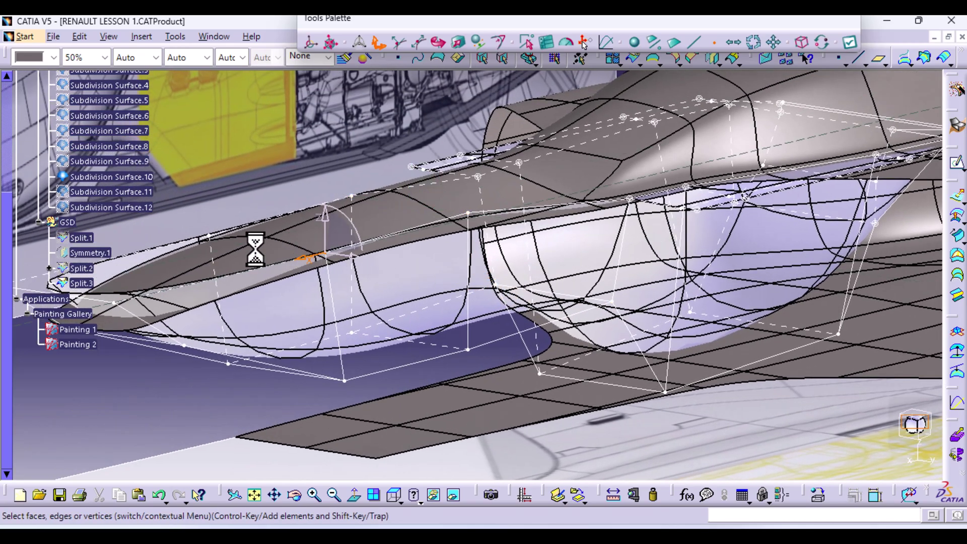
middle_drag(252, 253, 299, 274)
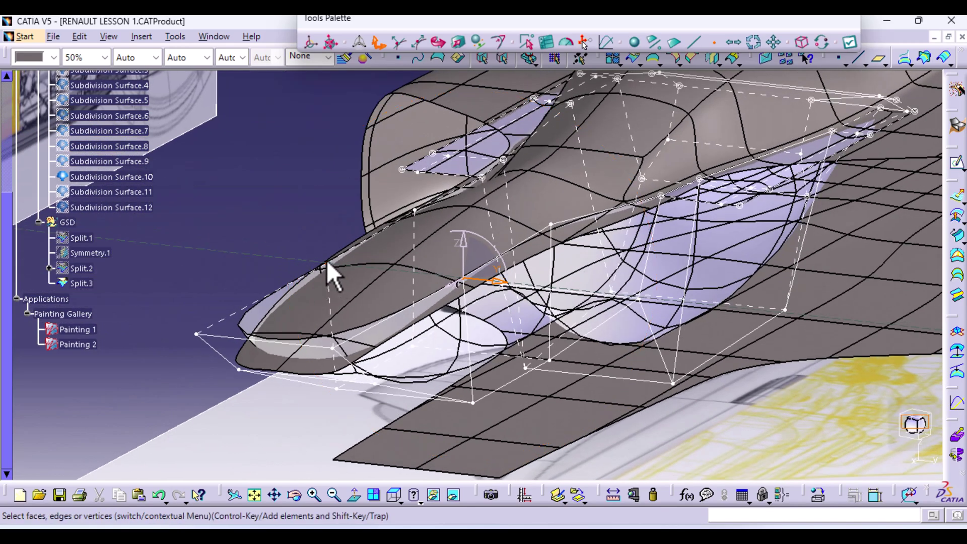
click(327, 260)
drag(393, 246, 390, 233)
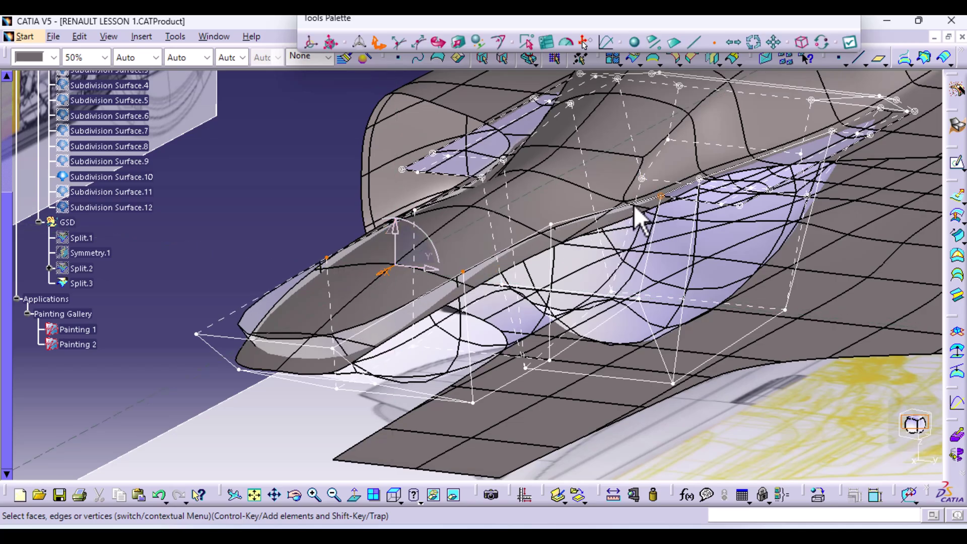
middle_drag(361, 284, 395, 317)
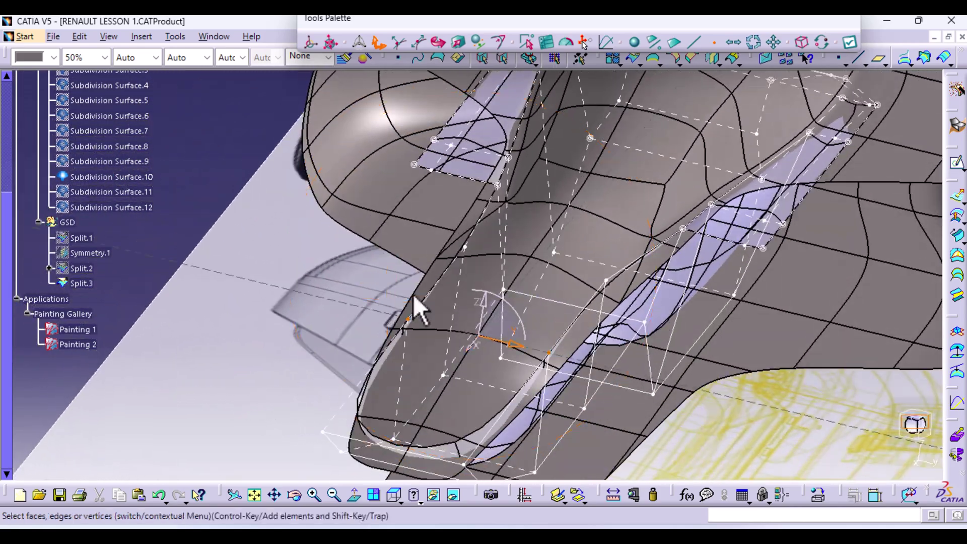
click(850, 46)
key(Escape)
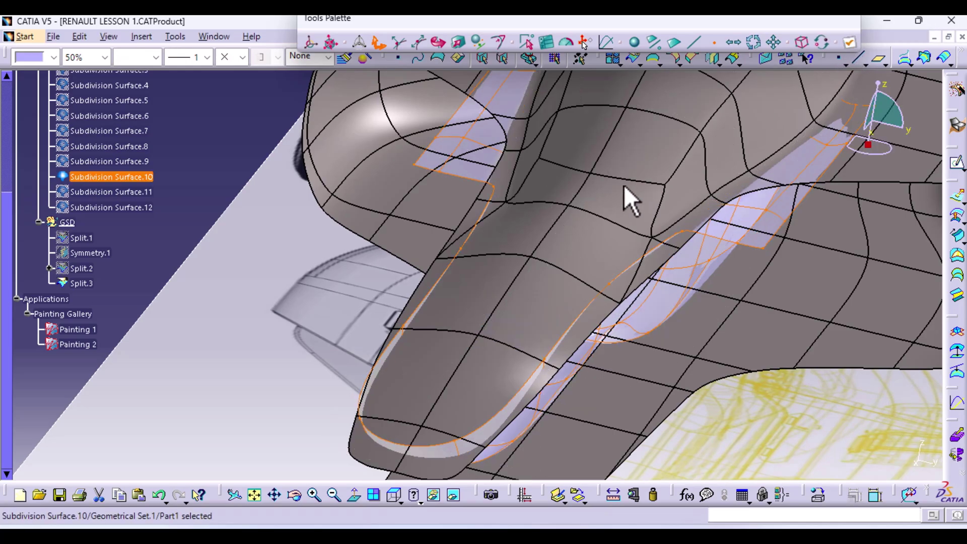
Try to split Subdivision Surface.10 using Split.3 as the cutting element, inspect the marked intersection and cancel the operation.
middle_drag(564, 393, 529, 361)
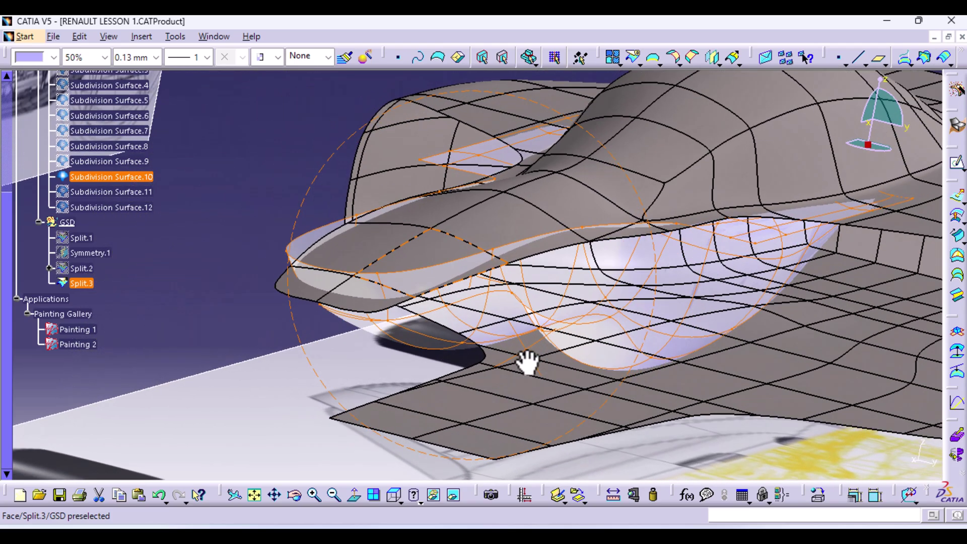
middle_drag(610, 340, 475, 252)
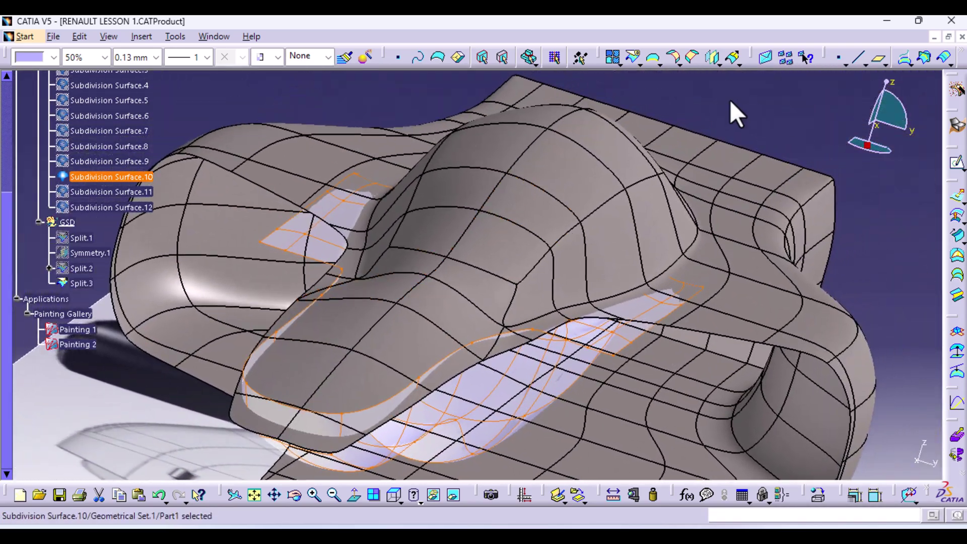
click(633, 57)
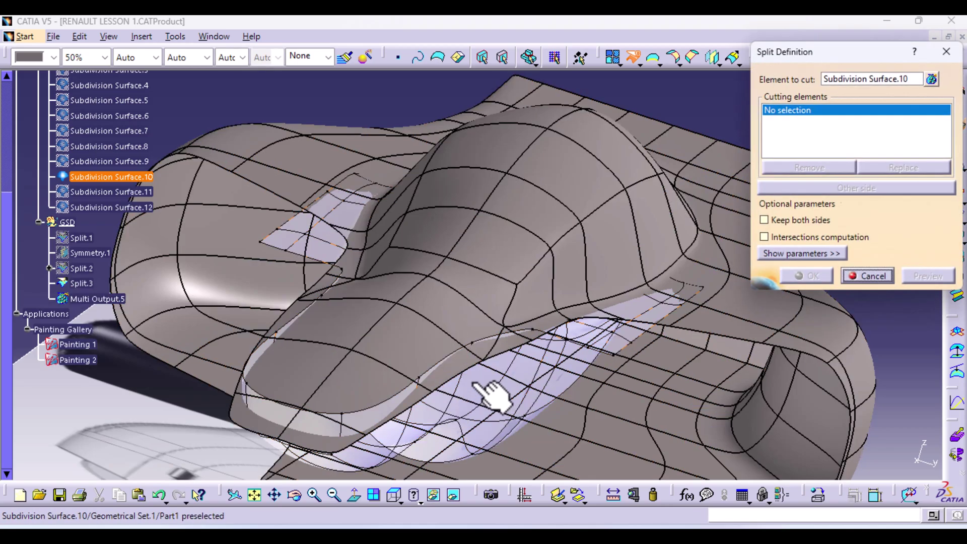
click(885, 78)
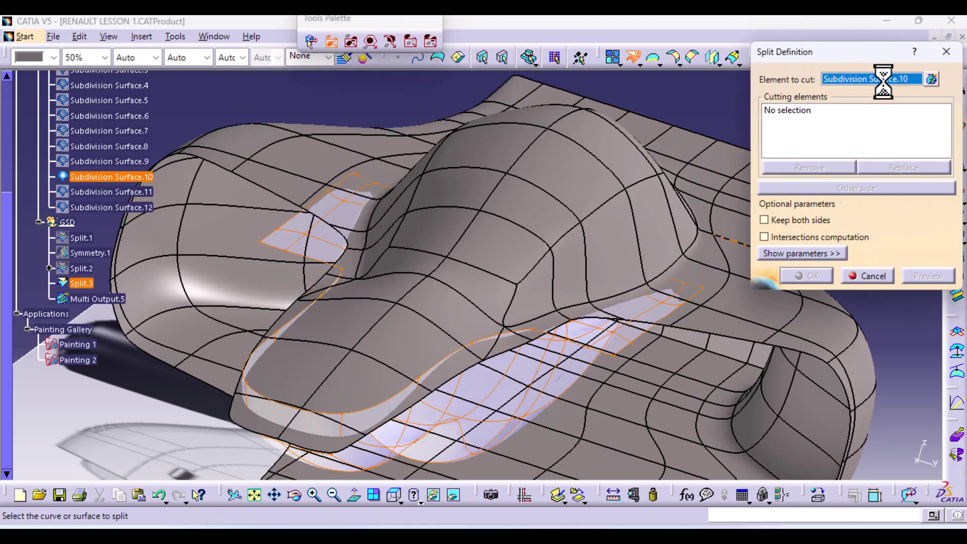
click(472, 387)
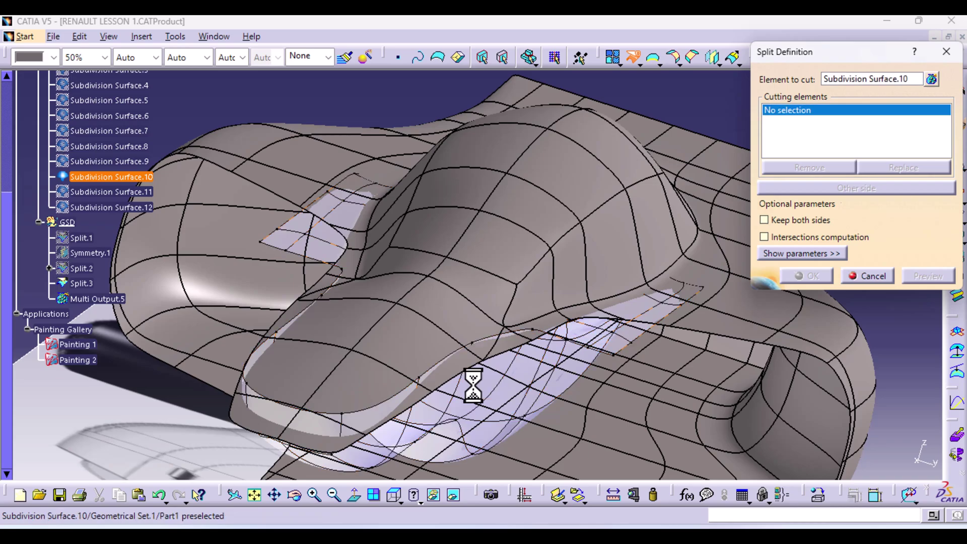
click(415, 329)
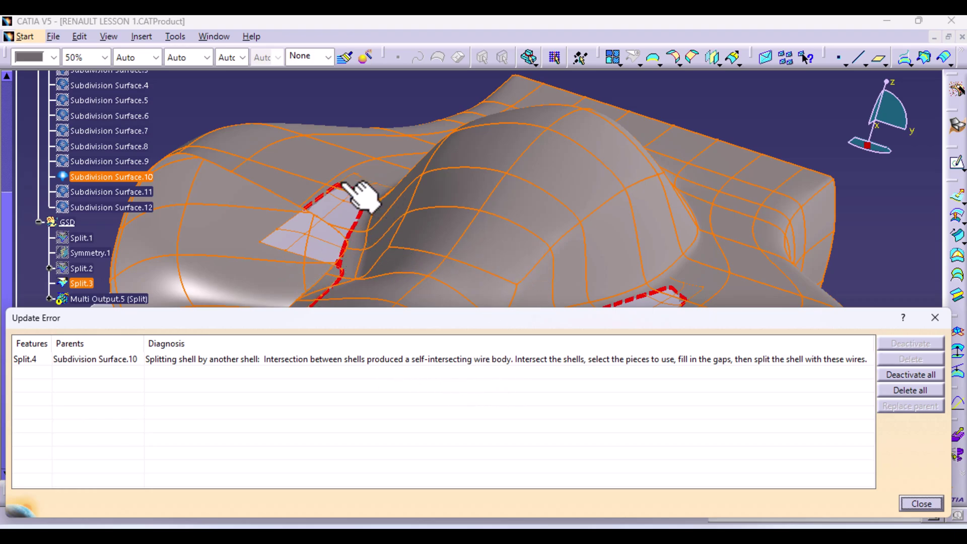
middle_drag(463, 239, 412, 142)
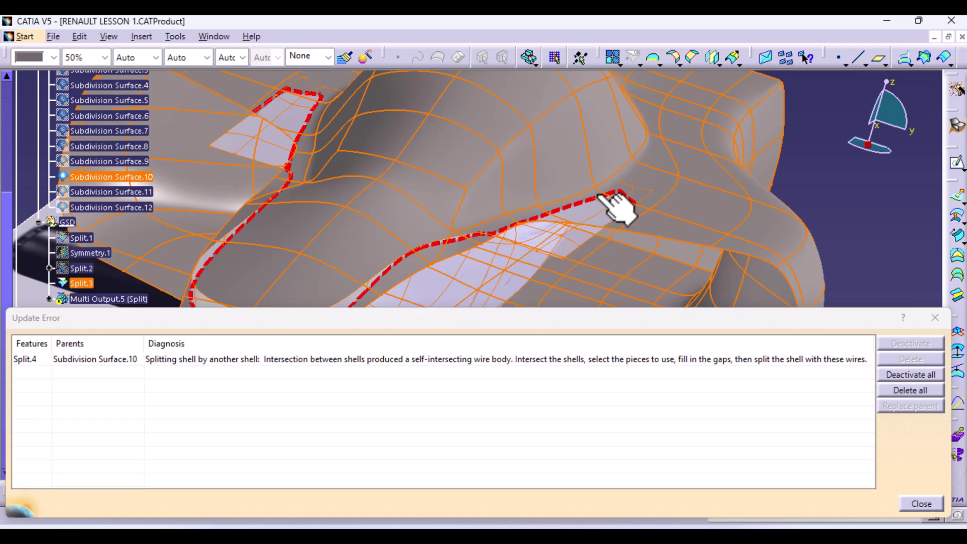
click(939, 320)
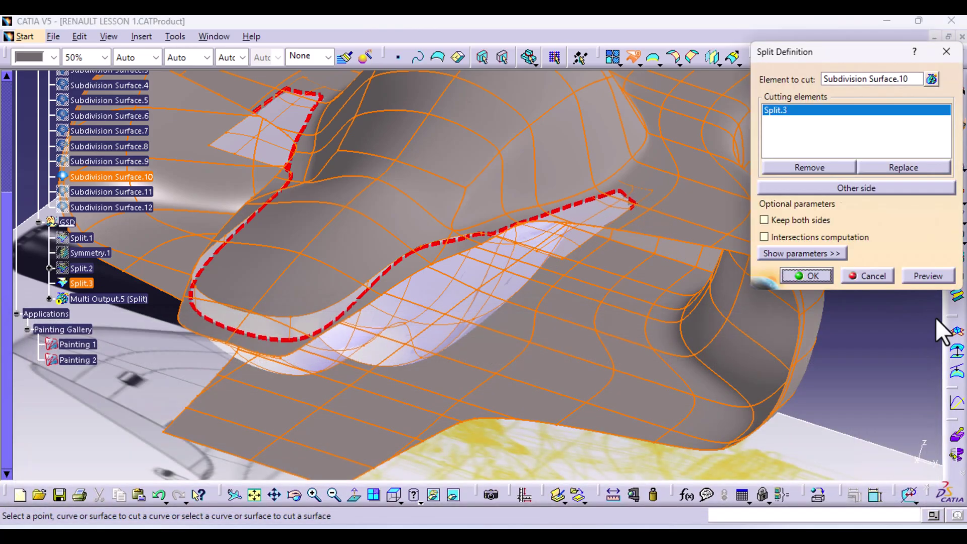
click(882, 275)
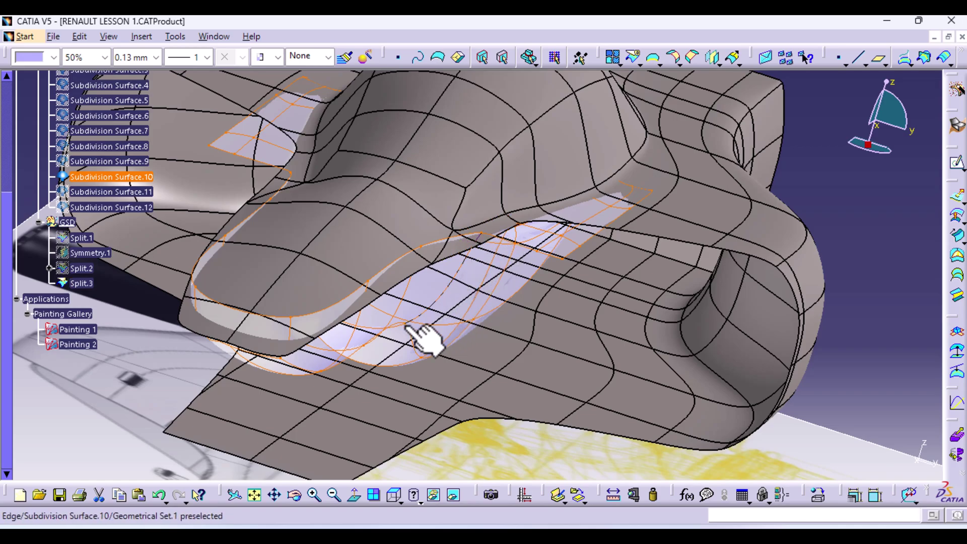
Preview the intersection of Subdivision Surface.10 with Split.3, examine the curve around the nose and side strips, cancel it and recheck the overlap.
click(299, 338)
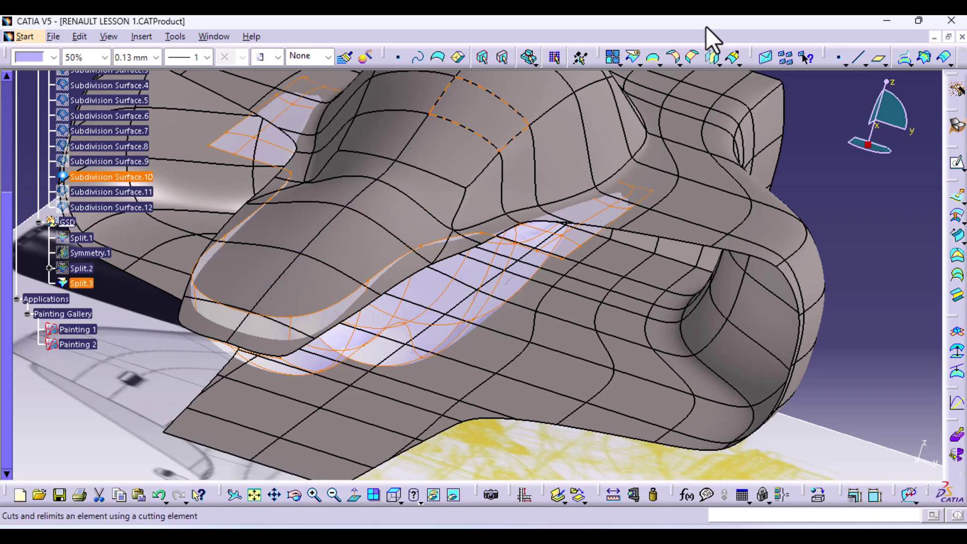
click(927, 59)
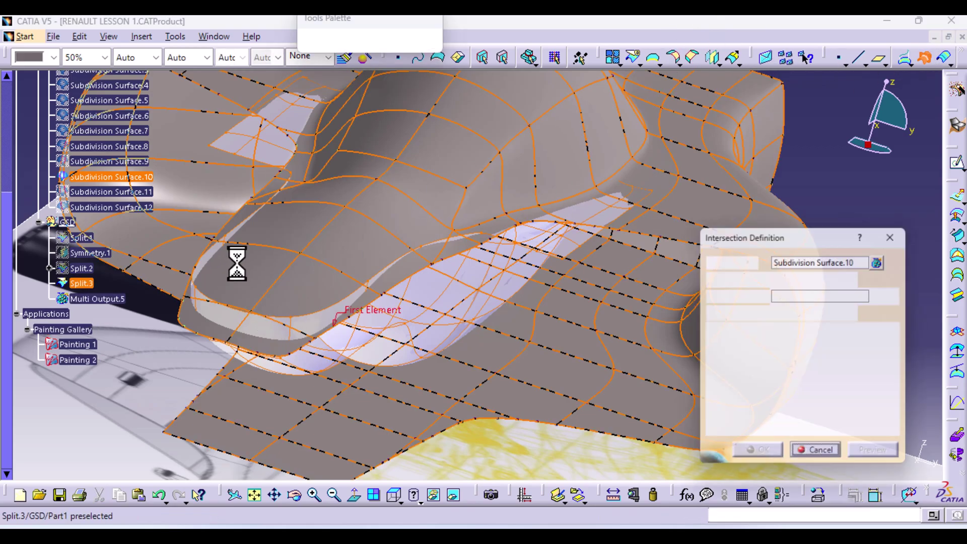
click(354, 252)
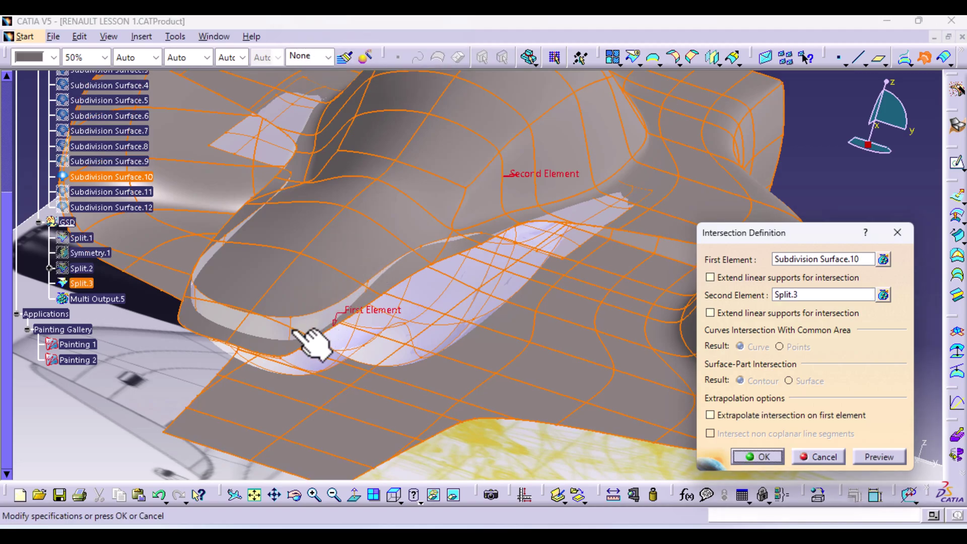
middle_drag(432, 286, 432, 289)
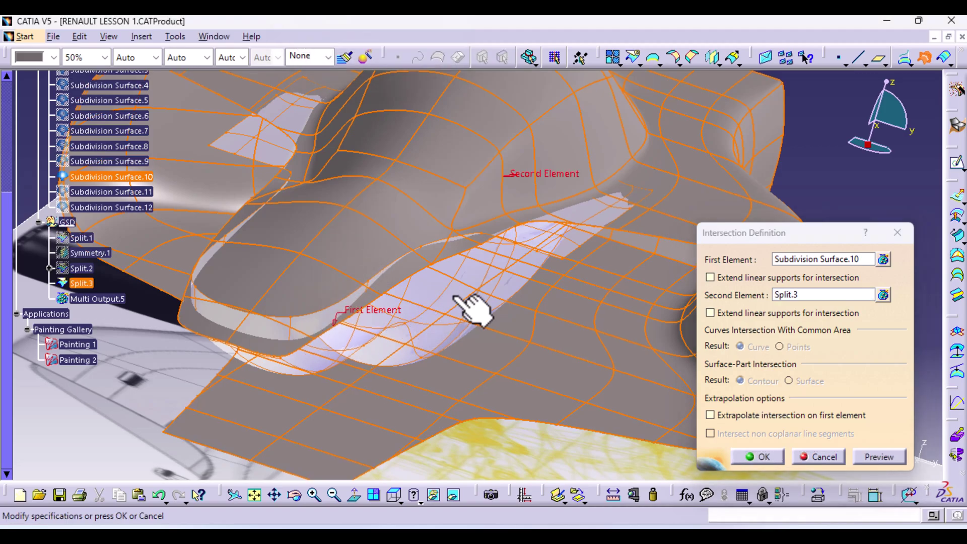
click(887, 457)
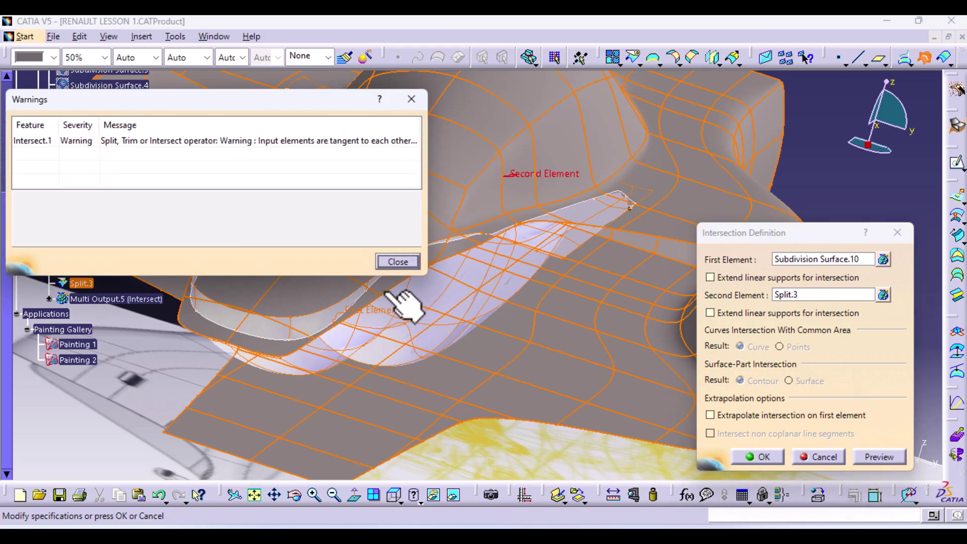
click(398, 262)
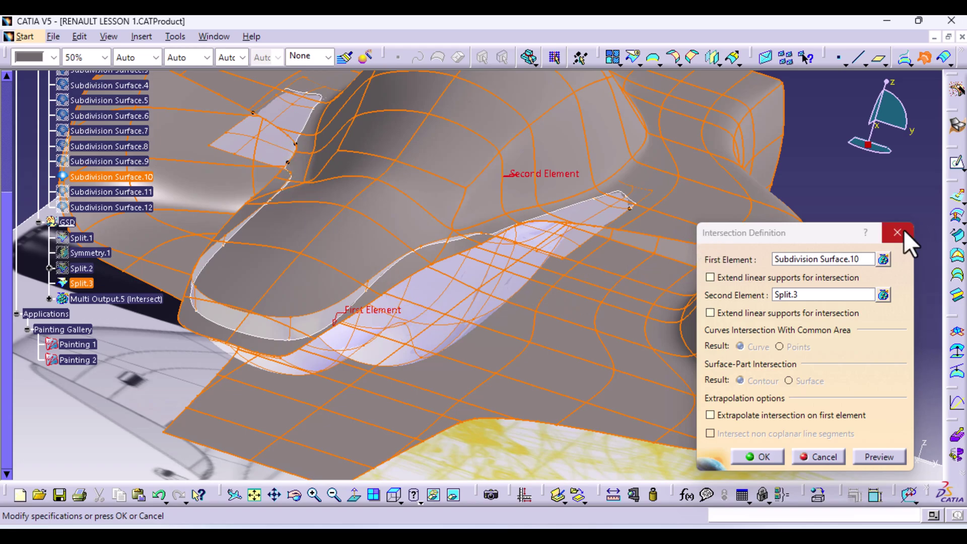
middle_drag(391, 335, 391, 297)
middle_drag(249, 323, 329, 292)
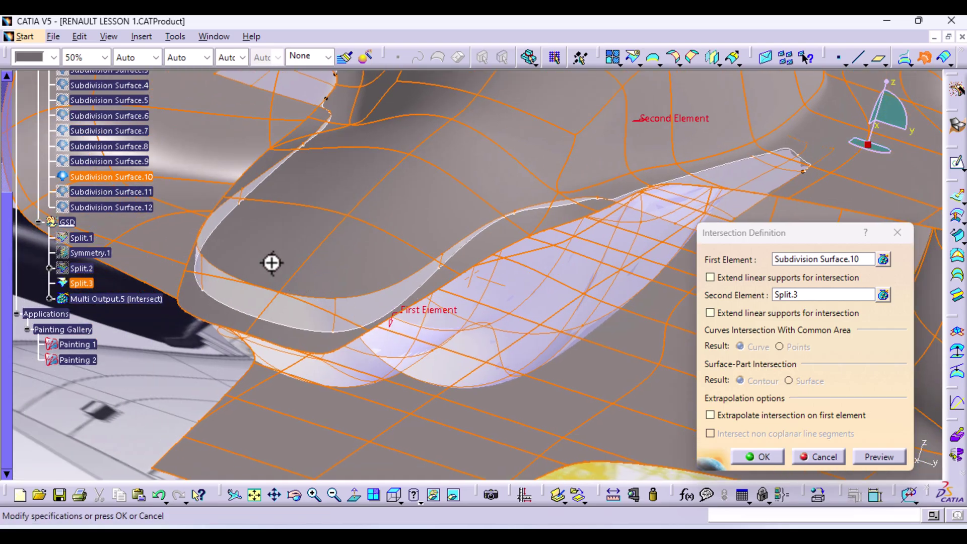
middle_drag(272, 262, 289, 303)
click(826, 457)
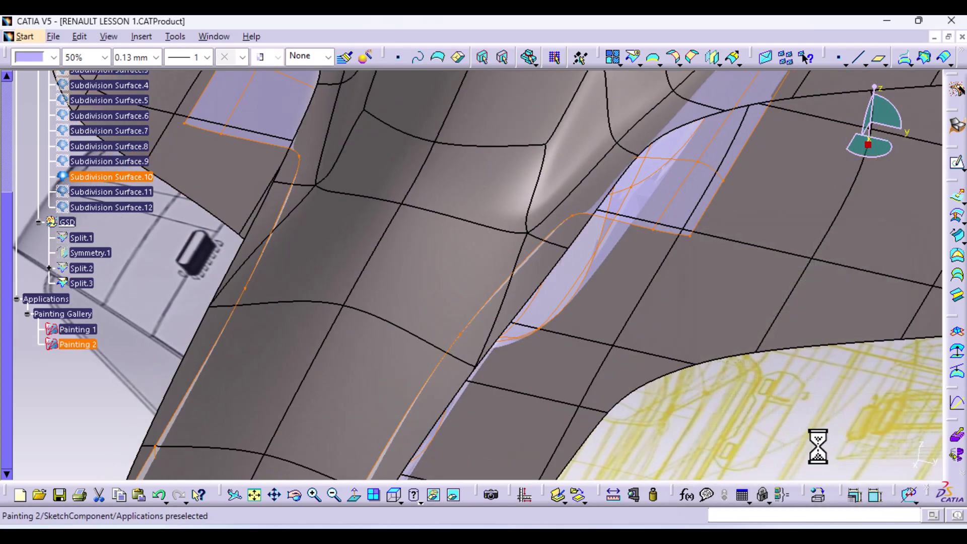
middle_drag(548, 237, 513, 303)
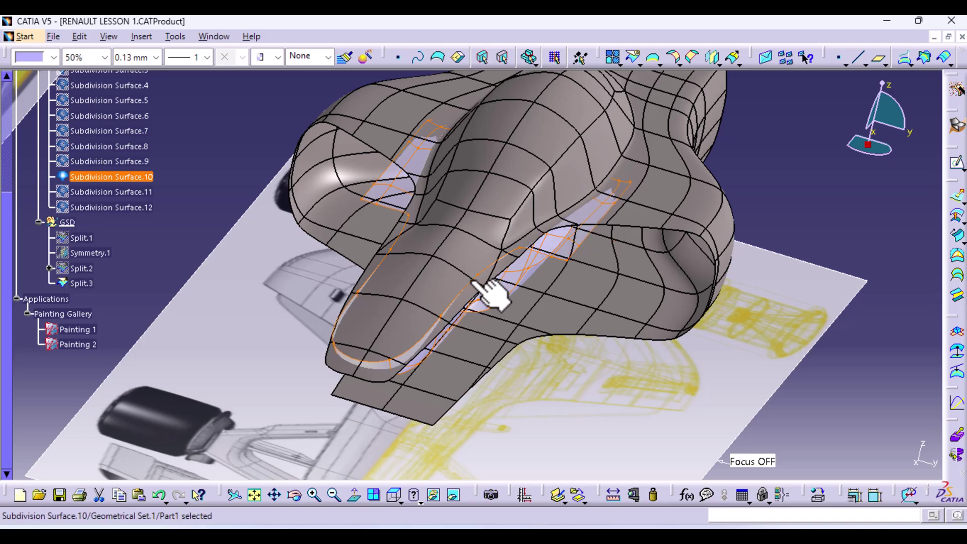
middle_drag(566, 328, 544, 324)
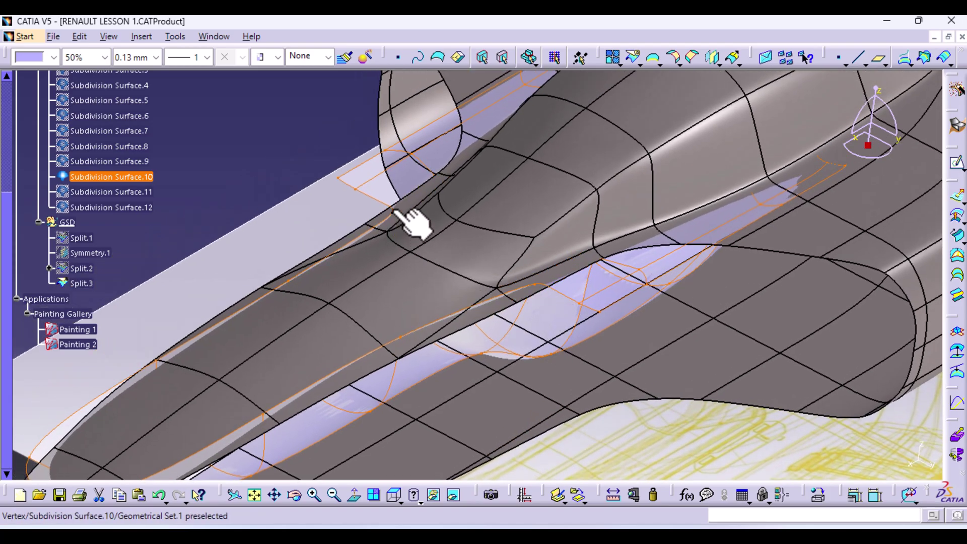
Reopen Subdivision Surface.10, select the corner vertices behind the nose, try to reposition them using Split.3 as the picked reference and finish editing.
middle_drag(579, 388, 529, 212)
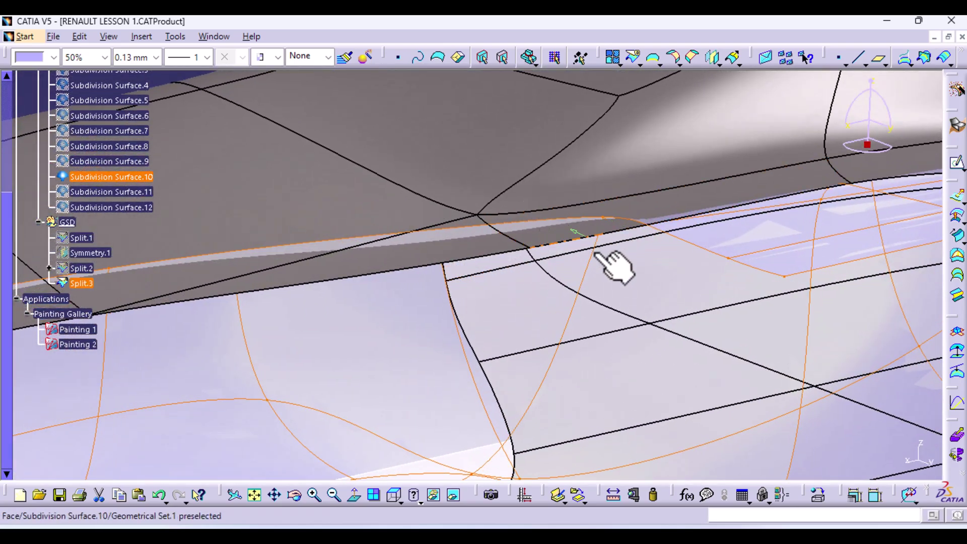
middle_drag(589, 265, 611, 339)
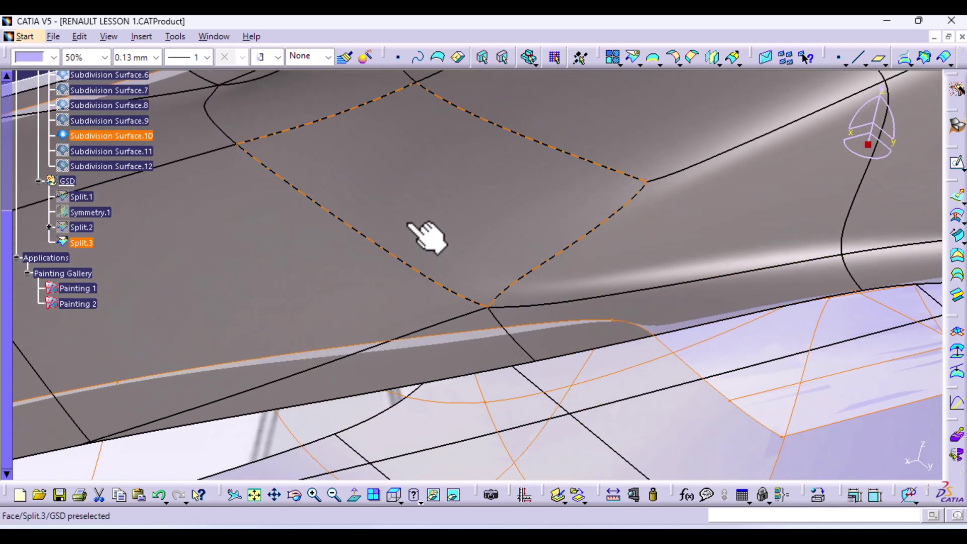
middle_drag(425, 233, 325, 197)
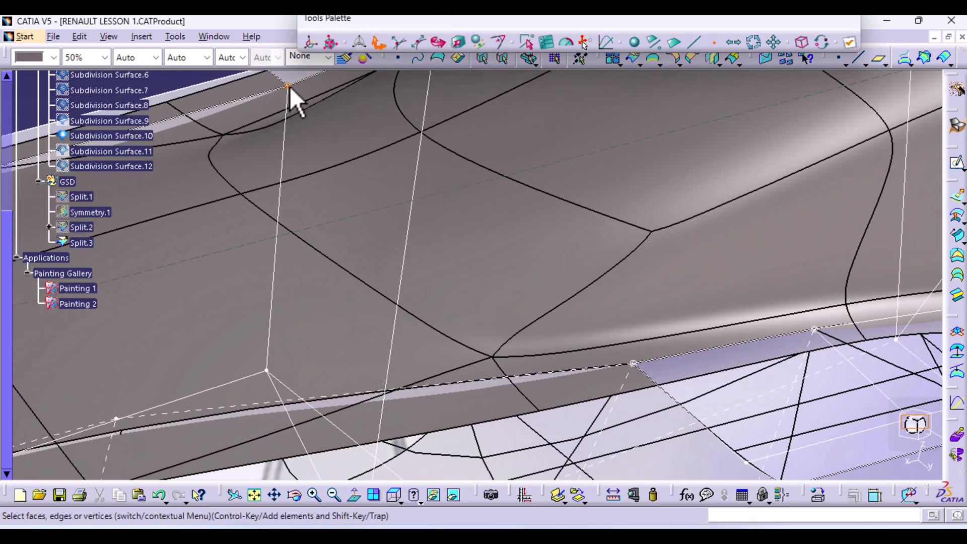
middle_drag(378, 259, 607, 248)
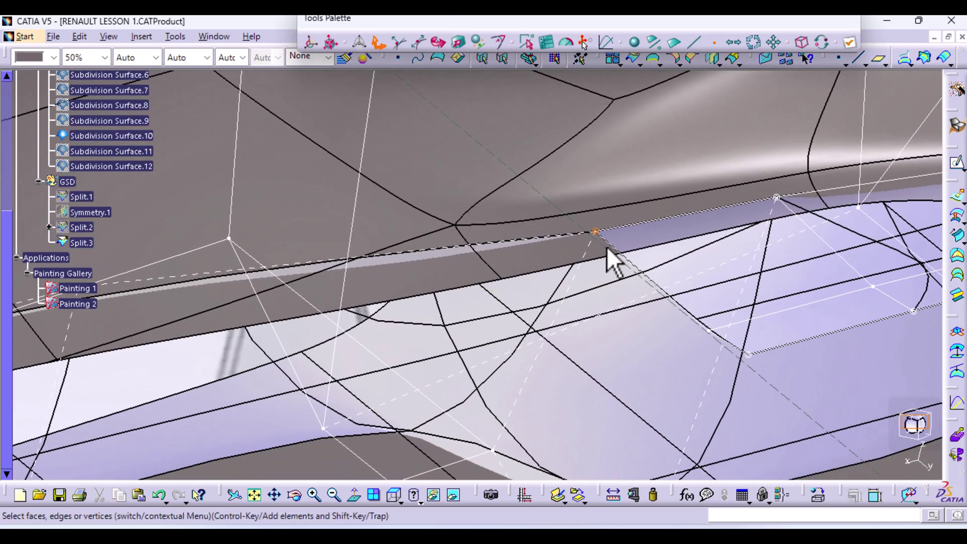
click(594, 231)
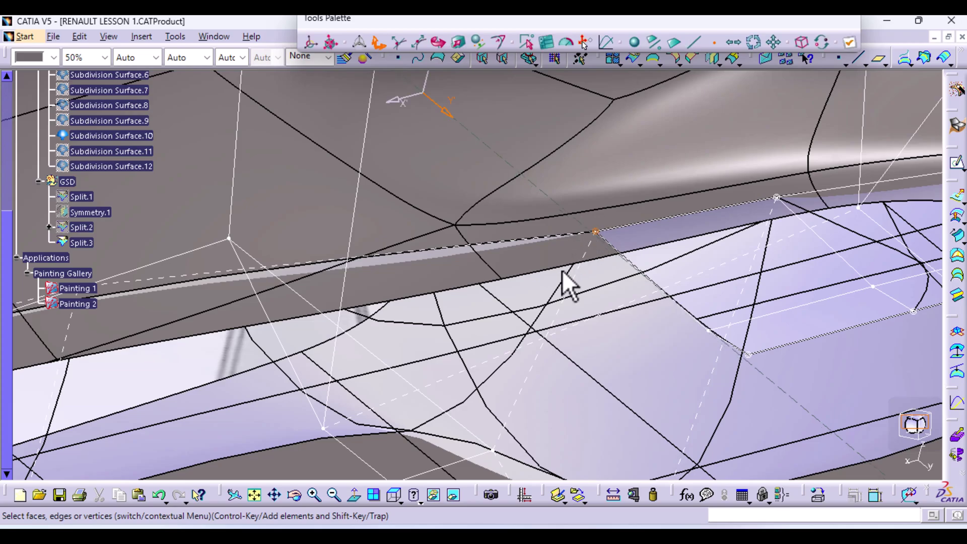
middle_drag(540, 177, 546, 277)
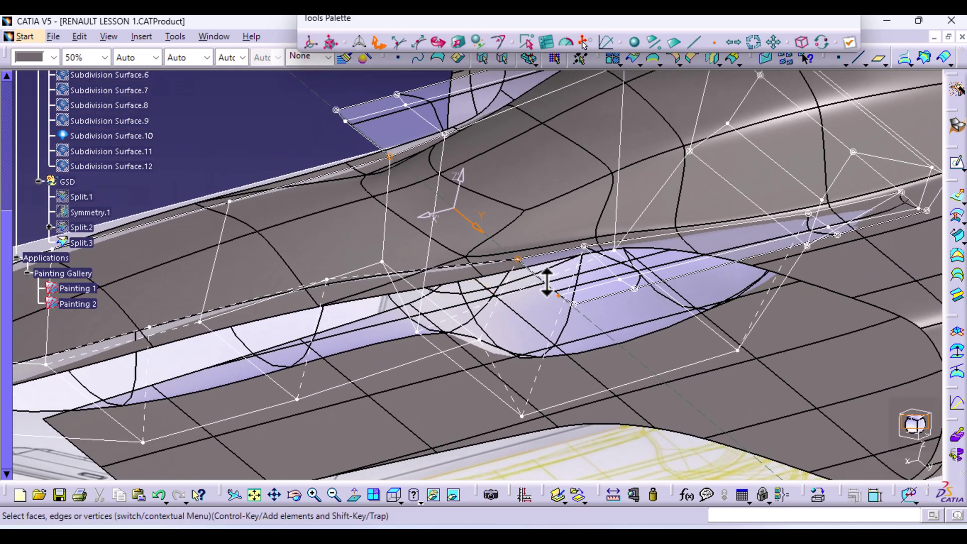
click(478, 43)
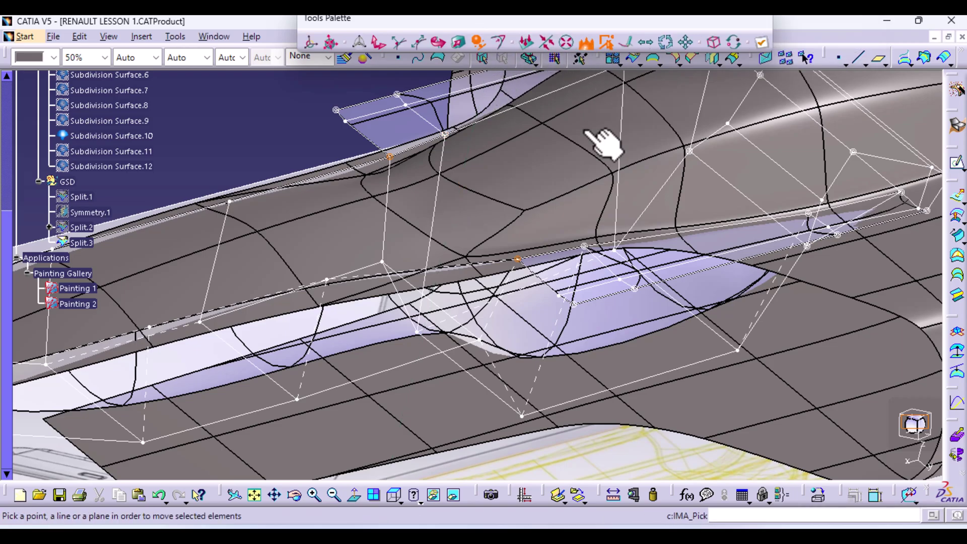
click(559, 196)
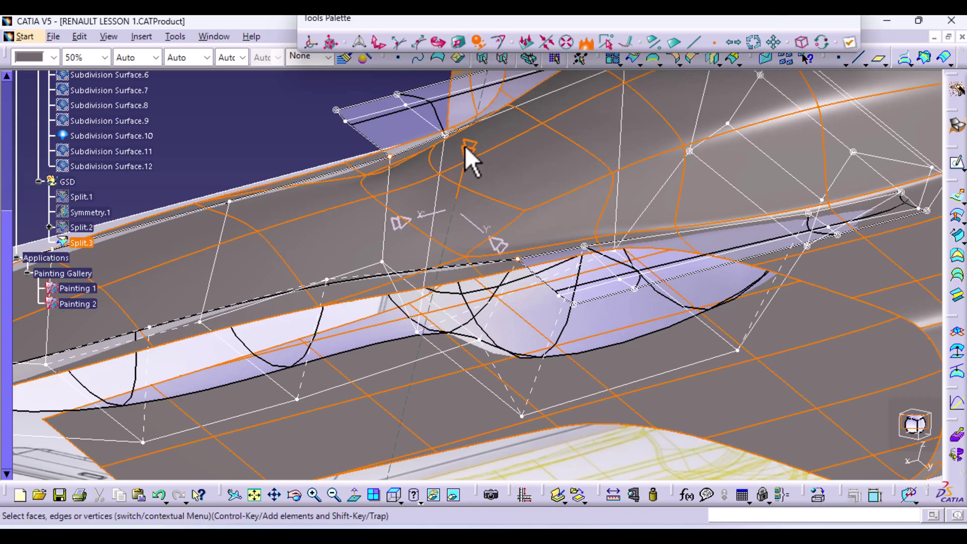
click(849, 45)
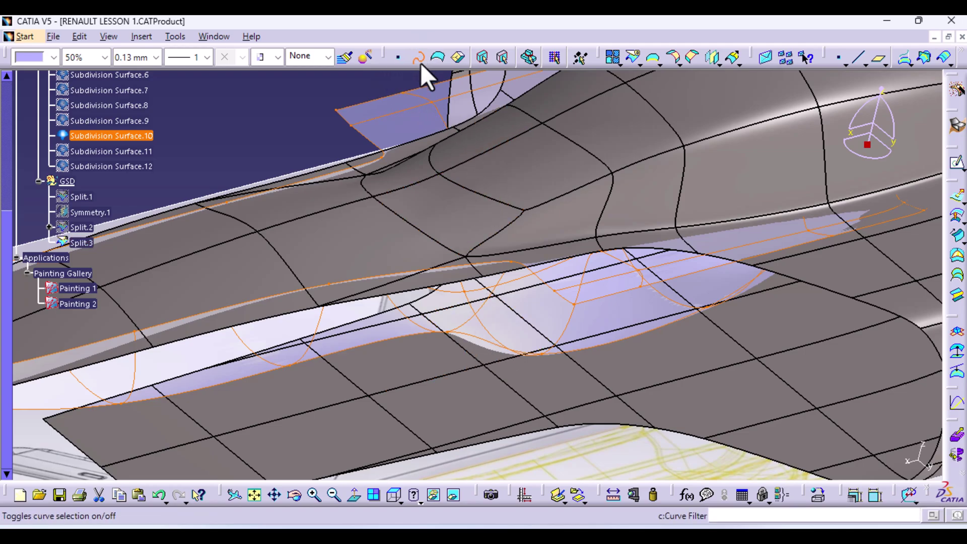
Join the three connected cross-section edges of Subdivision Surface.10 behind the nose into one U-shaped curve.
click(618, 65)
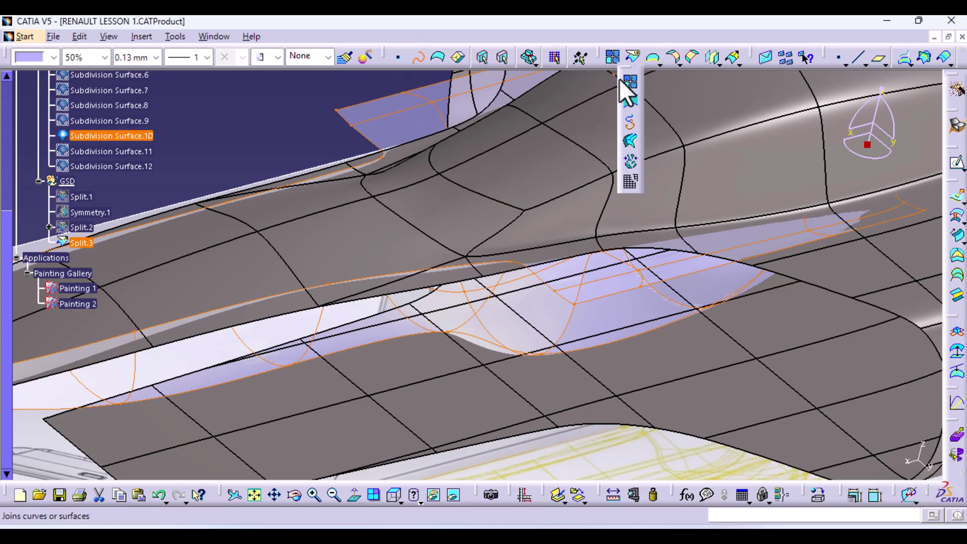
click(630, 79)
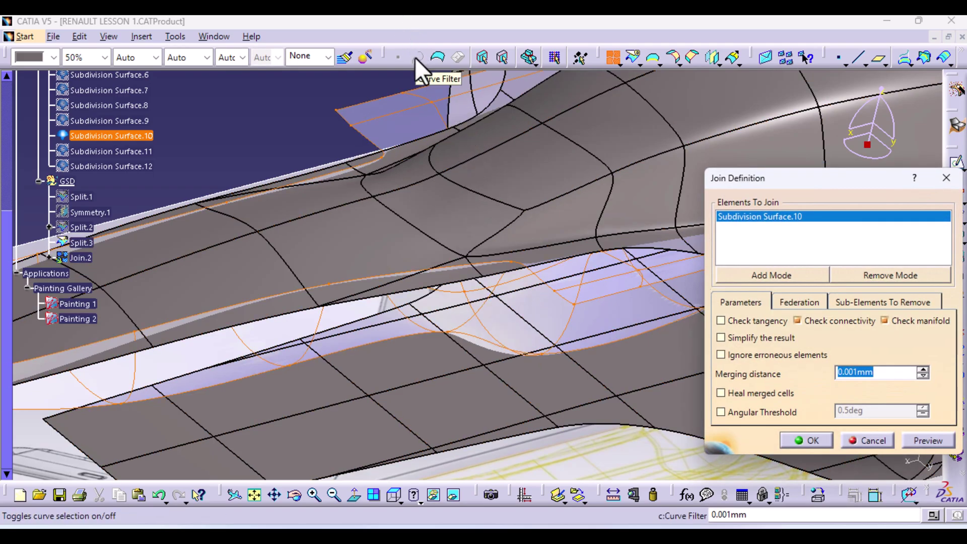
middle_drag(515, 380, 498, 220)
click(501, 221)
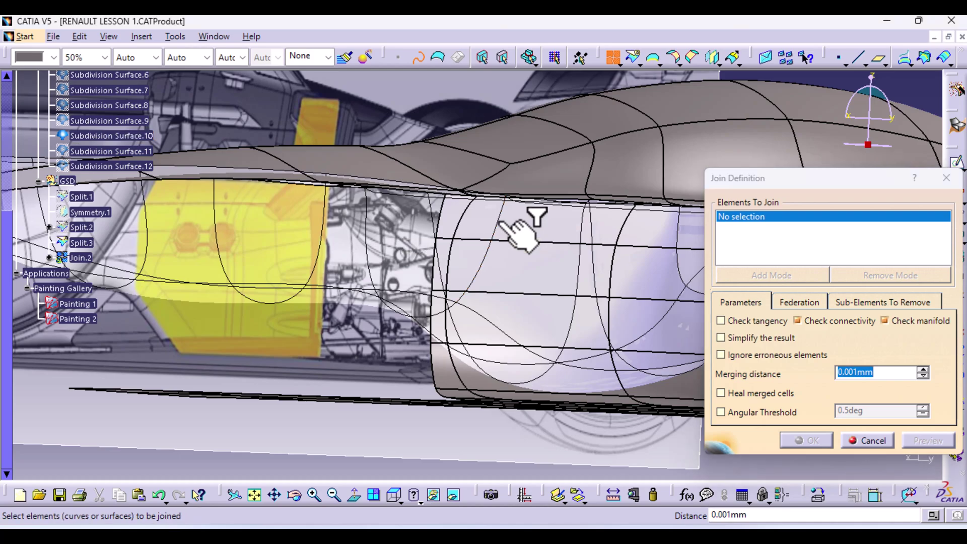
click(488, 257)
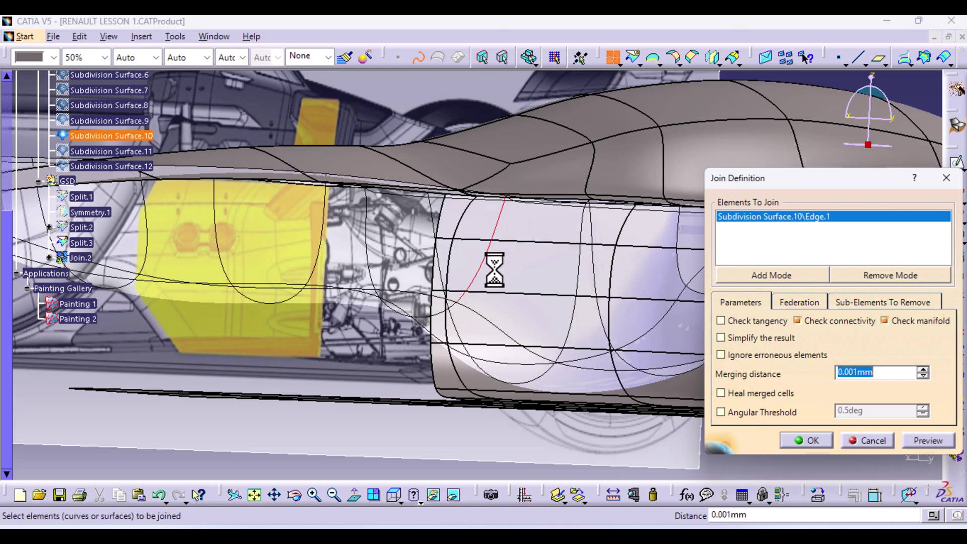
click(446, 317)
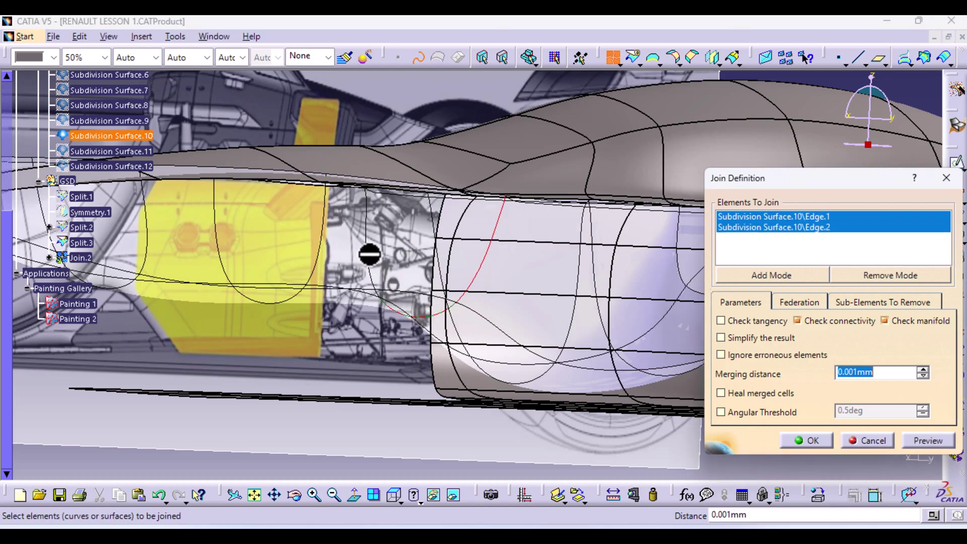
middle_drag(320, 260, 434, 283)
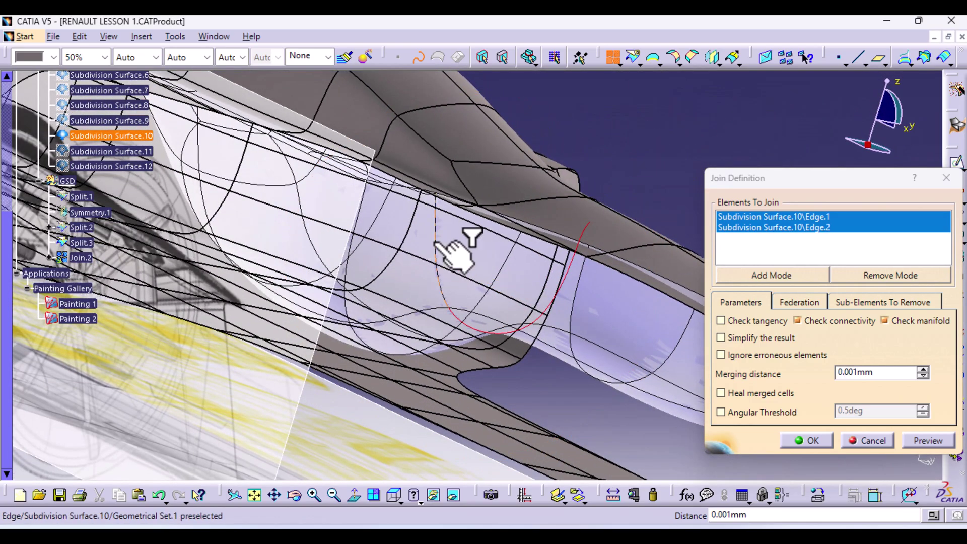
click(434, 240)
middle_drag(519, 261, 368, 270)
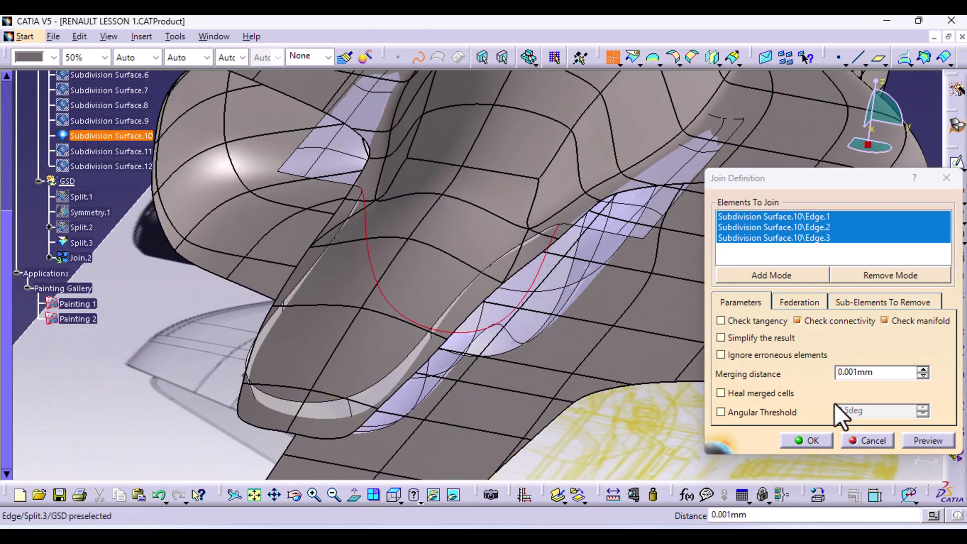
click(926, 438)
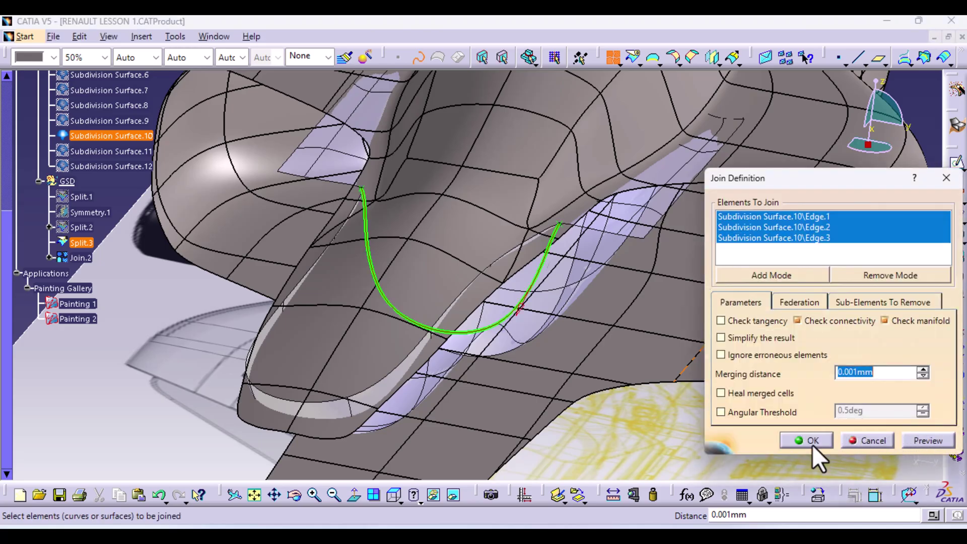
click(811, 445)
Split Subdivision Surface.10 with the joined U-shaped curve, keeping both sides, and hide the curve.
middle_drag(604, 324, 544, 324)
click(629, 58)
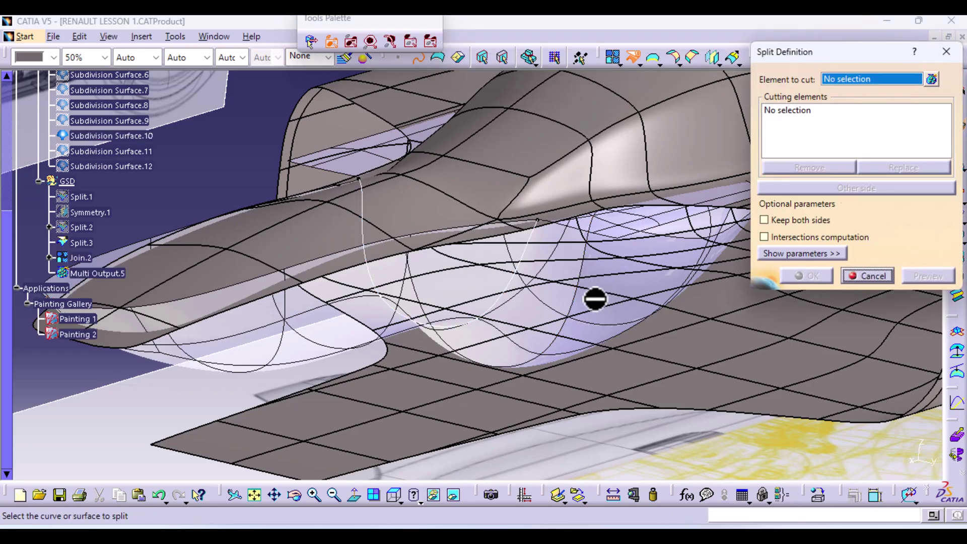
click(416, 59)
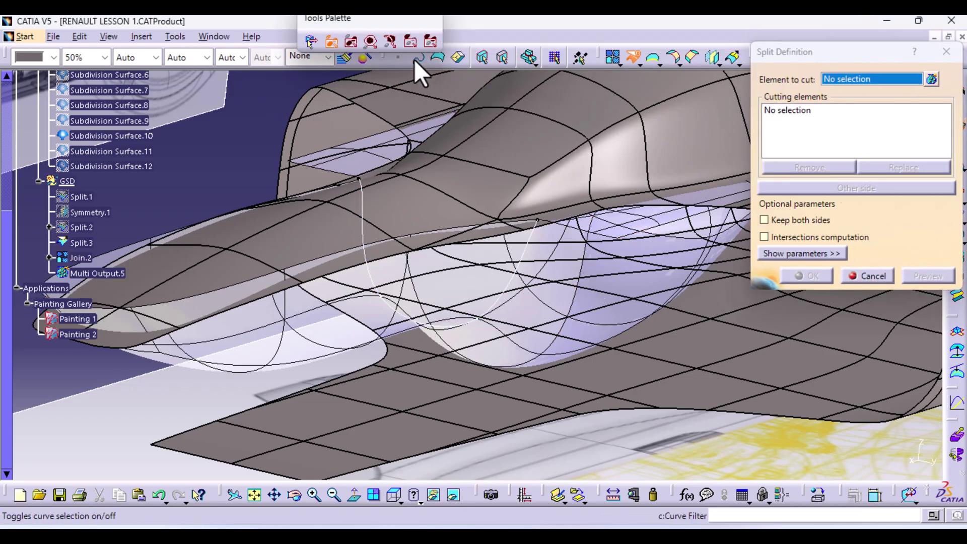
click(528, 316)
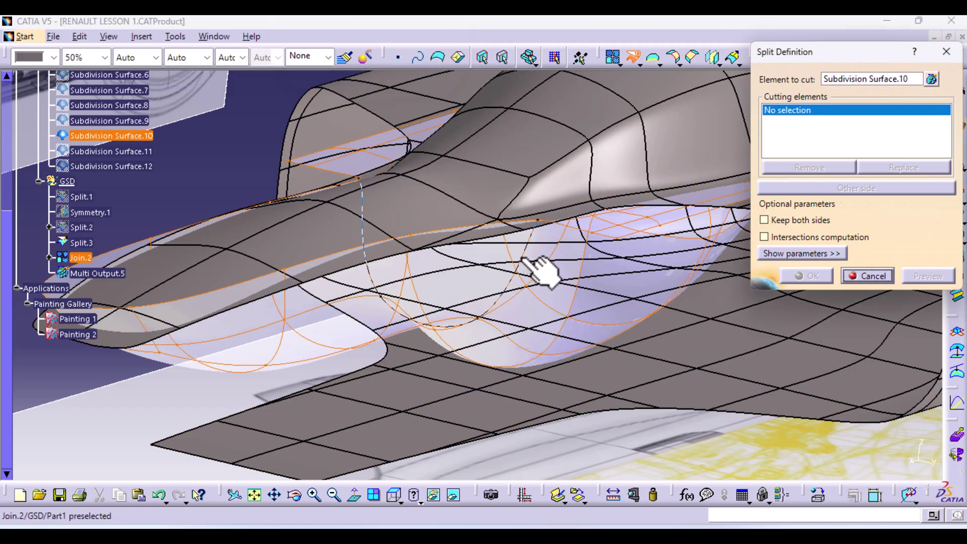
click(521, 257)
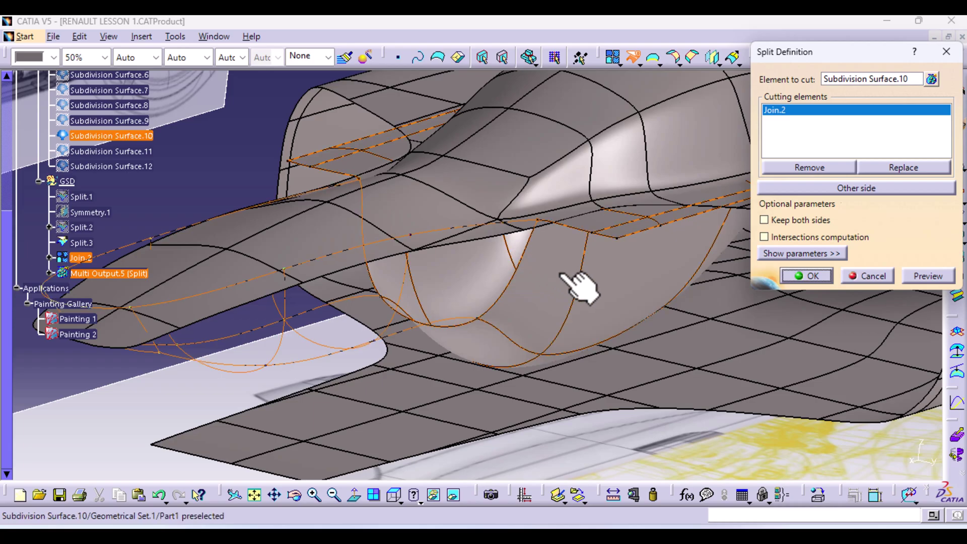
click(769, 218)
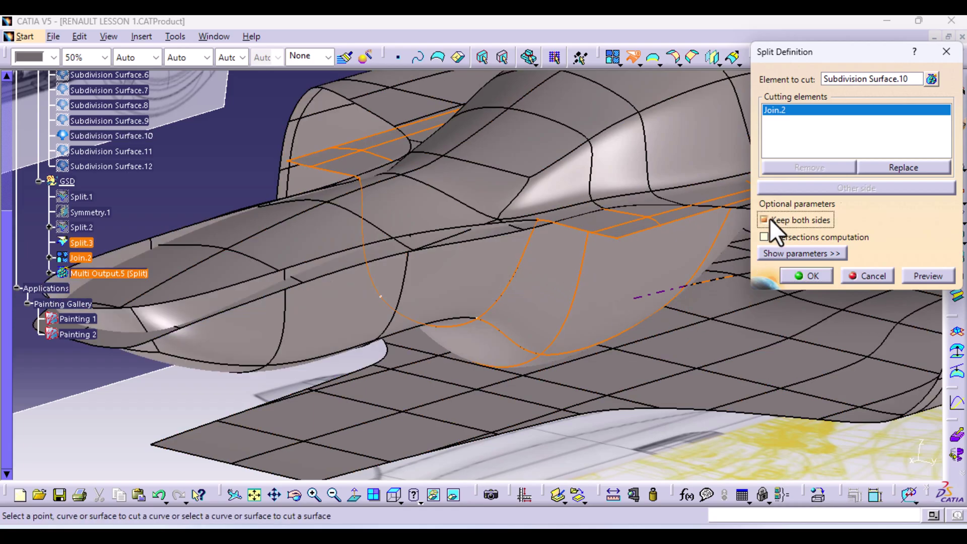
click(822, 274)
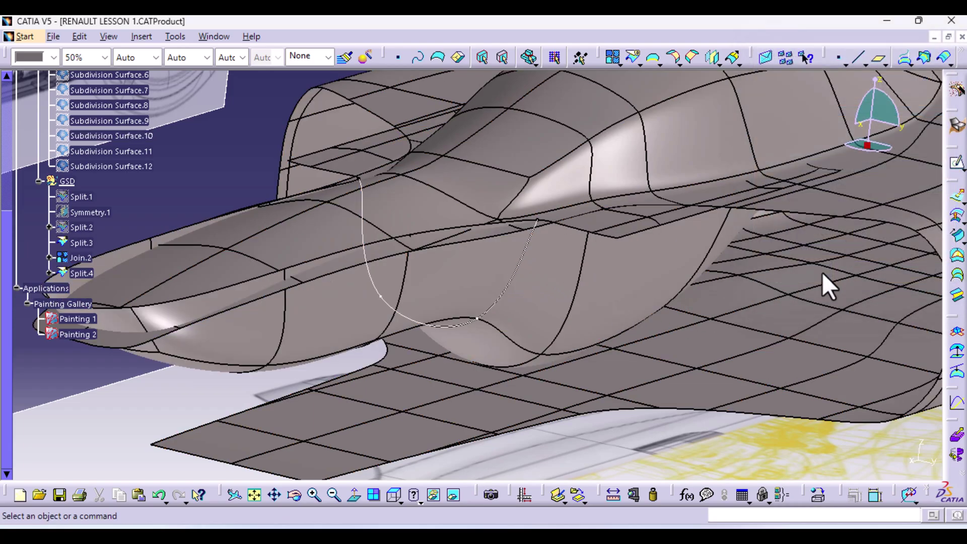
right_click(521, 268)
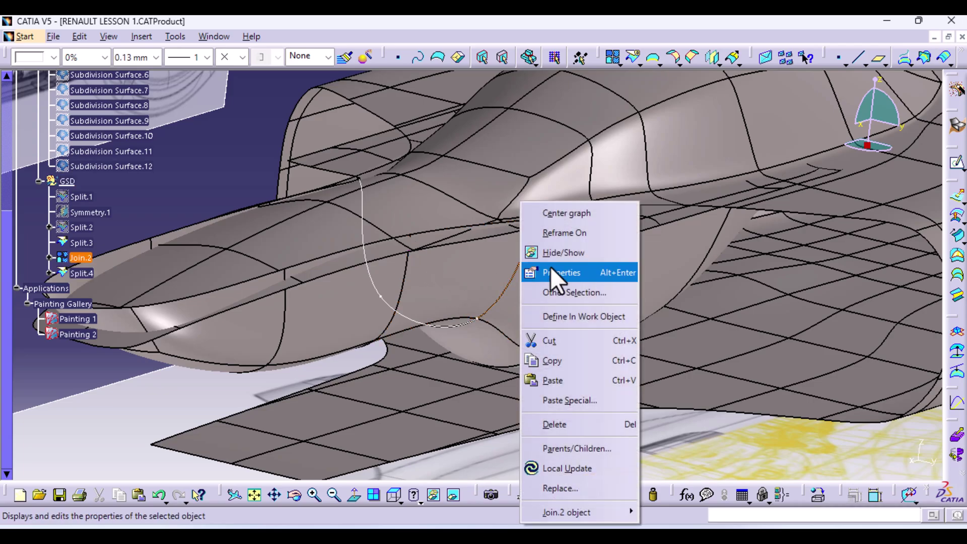
click(569, 253)
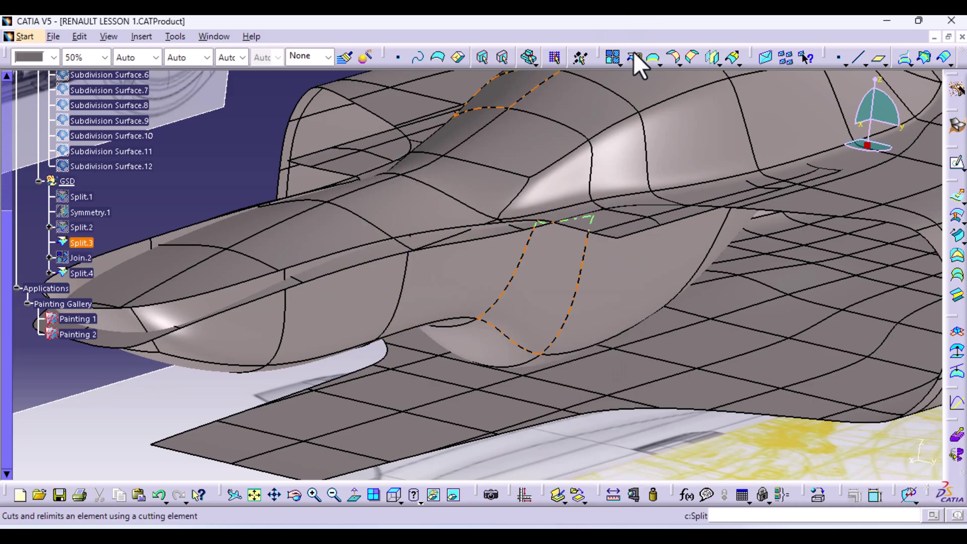
Split the front nose piece of the divided surface using the body surface Split.3 as the cutting element.
click(634, 54)
click(356, 301)
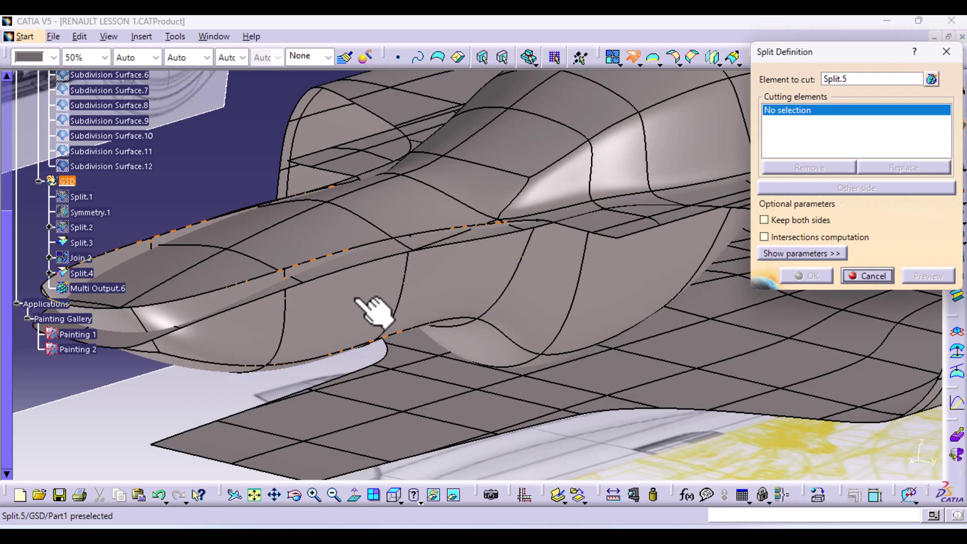
click(398, 222)
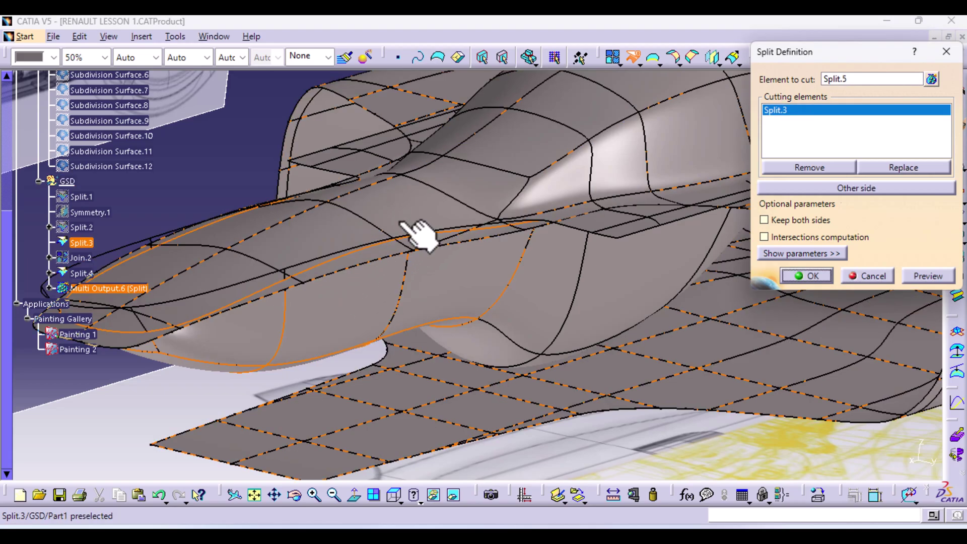
click(808, 275)
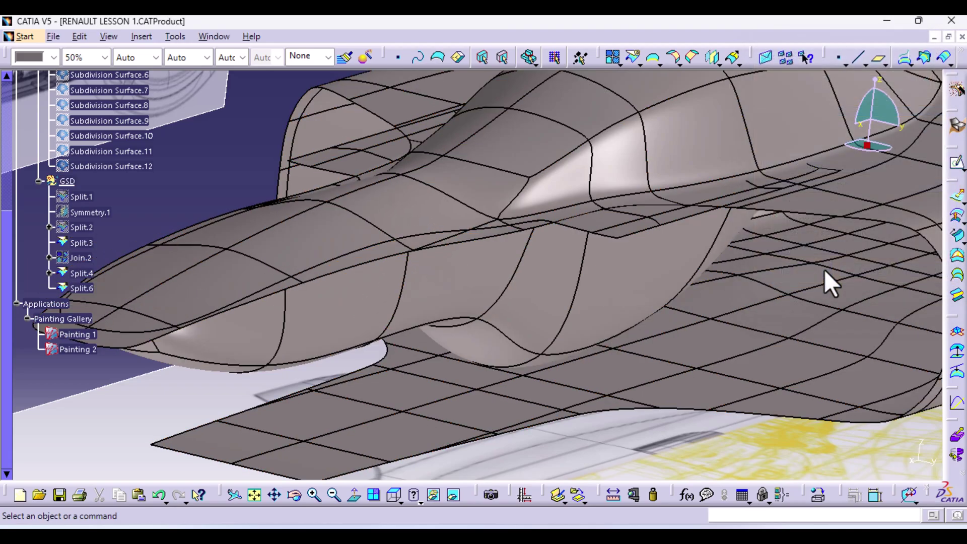
Join the trimmed front nose piece Split.6 with the rear piece Split.4, previewing the free boundary before accepting.
middle_drag(330, 334, 328, 275)
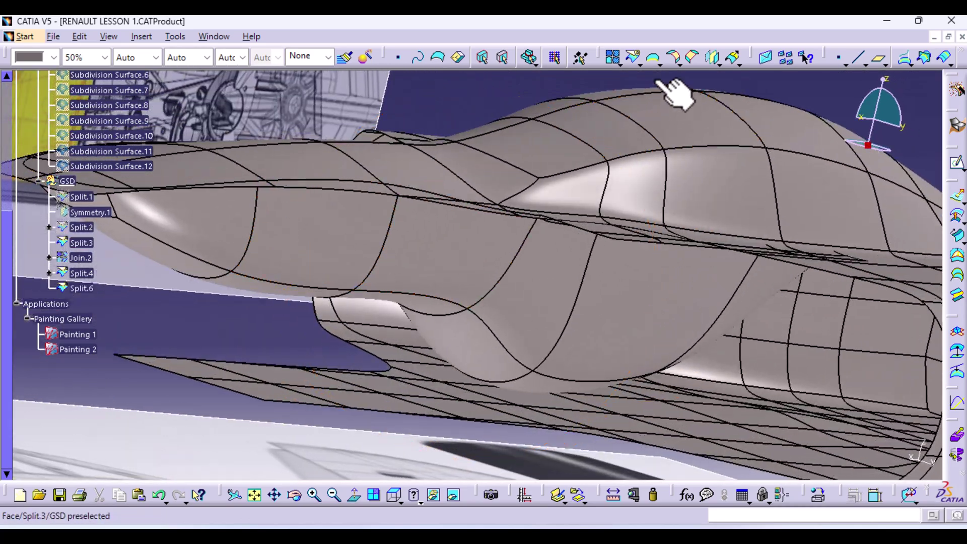
click(612, 58)
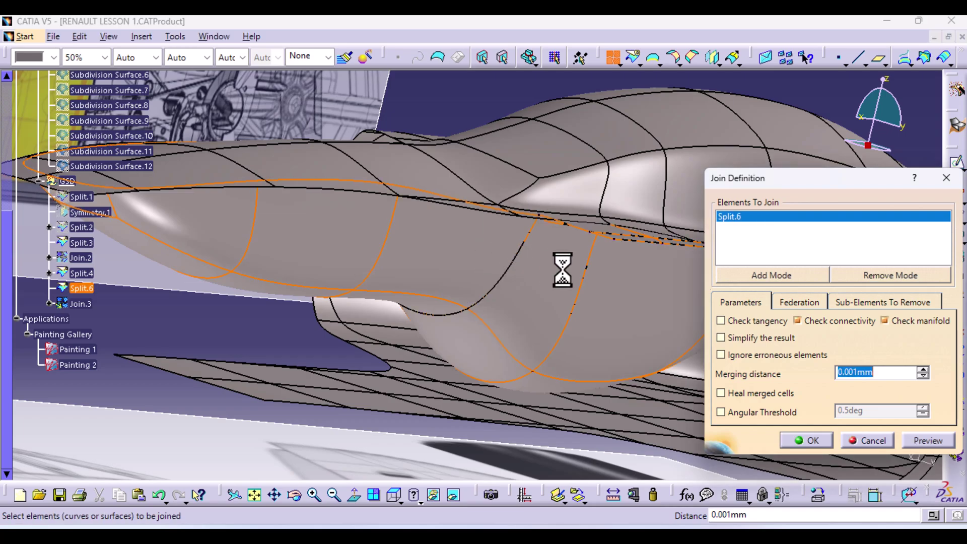
click(574, 283)
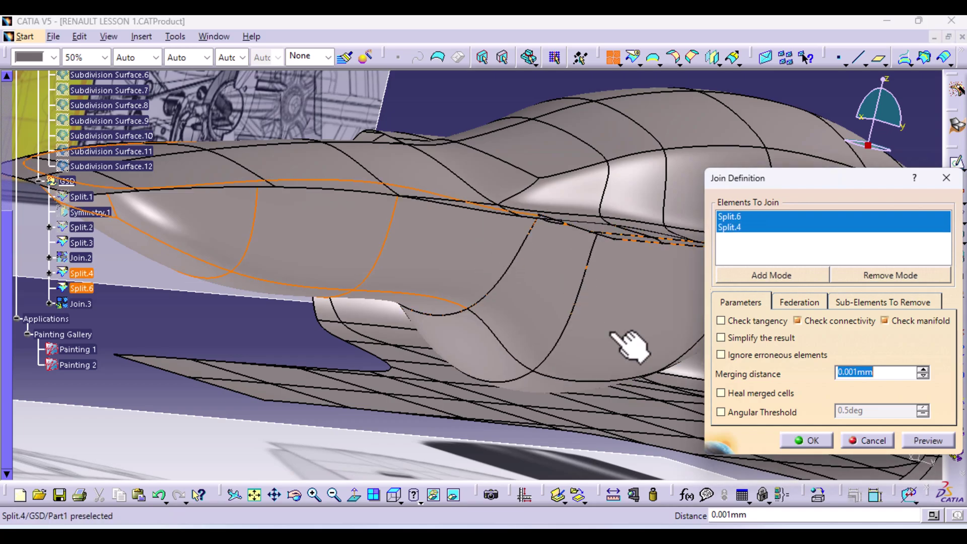
click(929, 440)
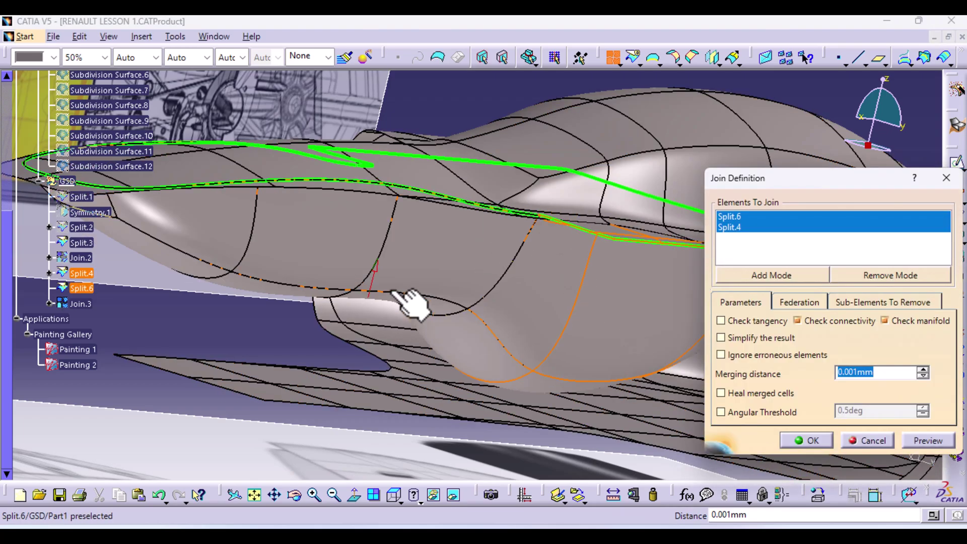
middle_drag(412, 302, 501, 348)
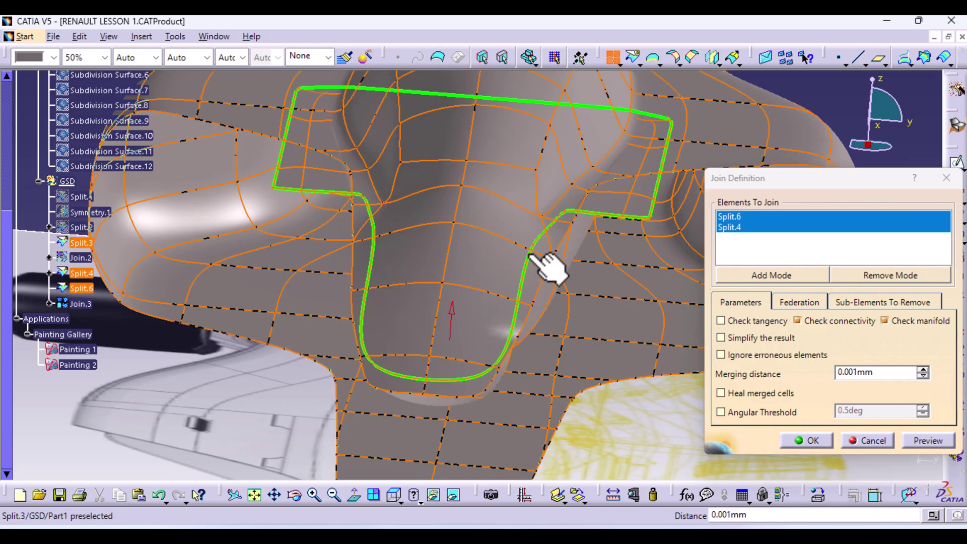
click(809, 440)
Rename the newly joined surface Join.3 as PAX COMP in its feature properties.
middle_drag(690, 321, 544, 296)
click(81, 304)
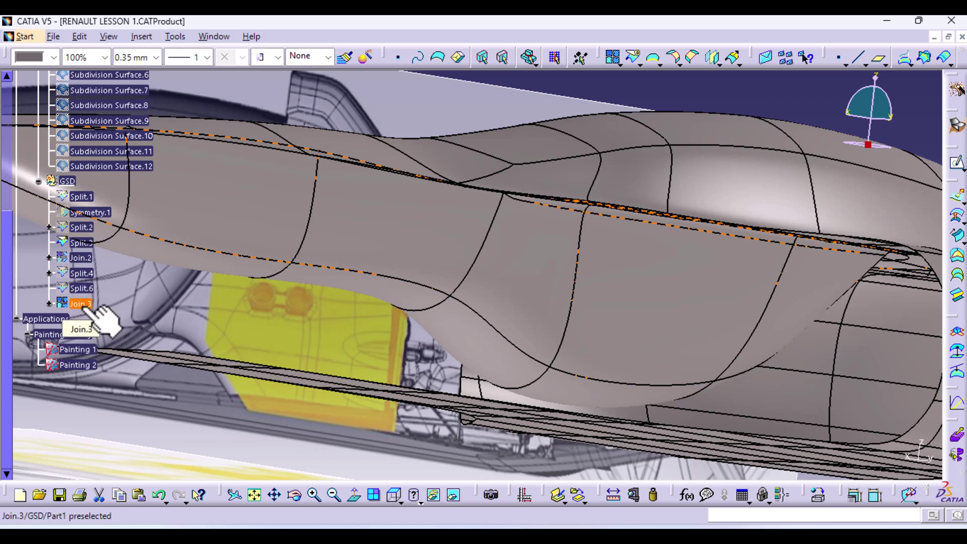
click(86, 308)
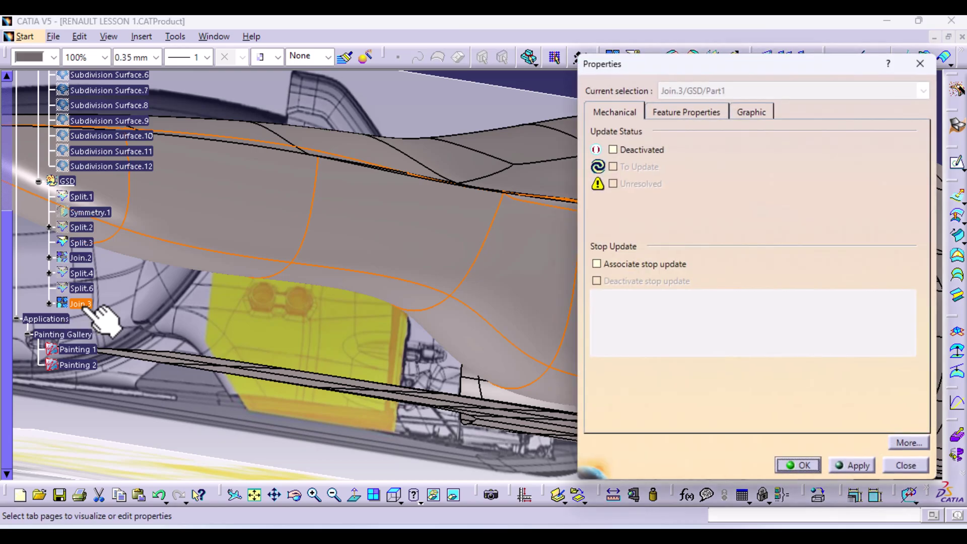
click(698, 112)
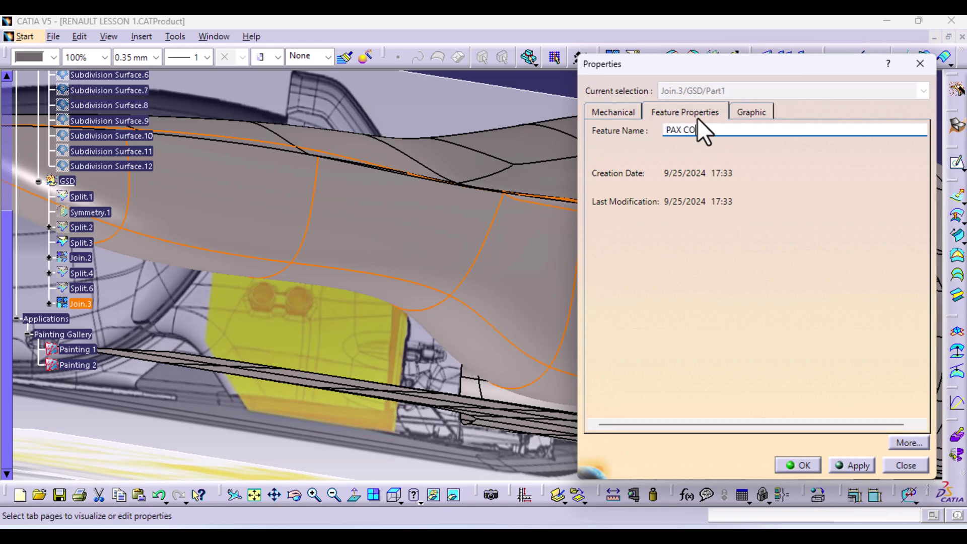
key(Return)
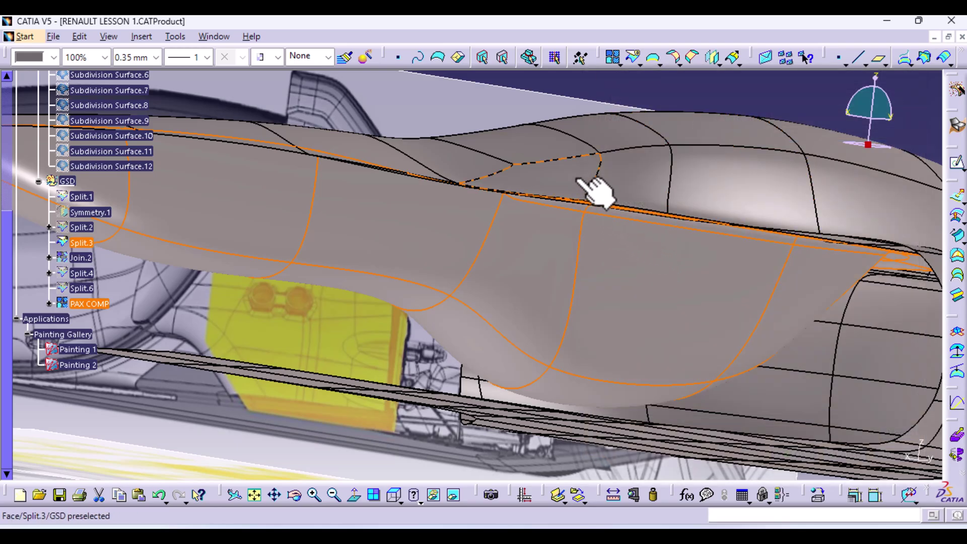
Set up a split of PAX COMP with the curve Join.1 from Split.2 as the cutting element, discarding the mistakenly chosen Subdivision Surface.3.
middle_drag(578, 181, 569, 304)
middle_drag(465, 248, 619, 369)
middle_drag(501, 327, 363, 287)
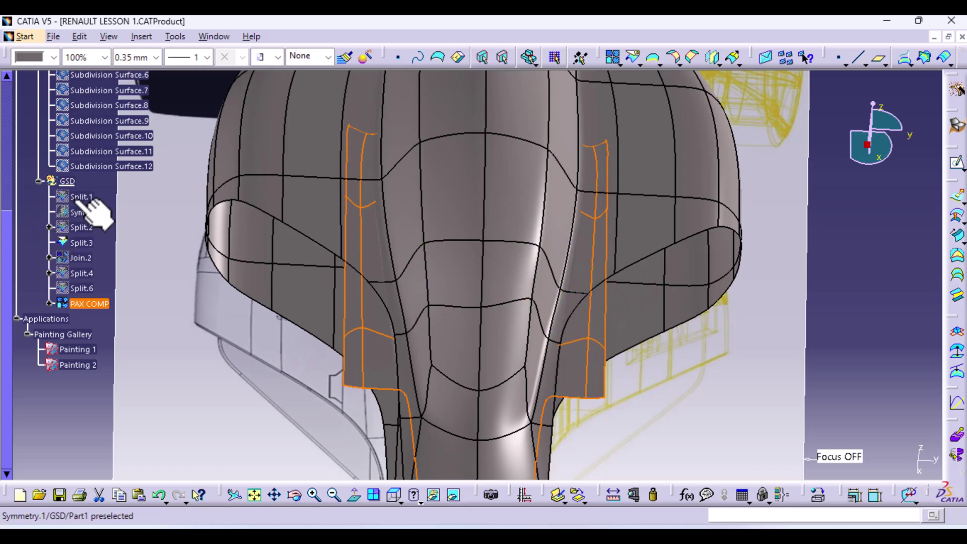
scroll(95, 201, up, 5)
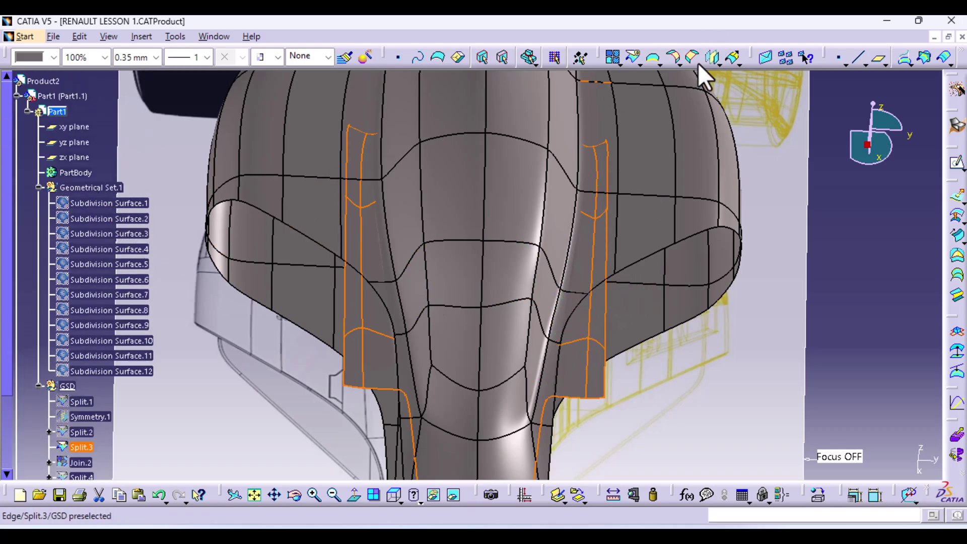
click(529, 57)
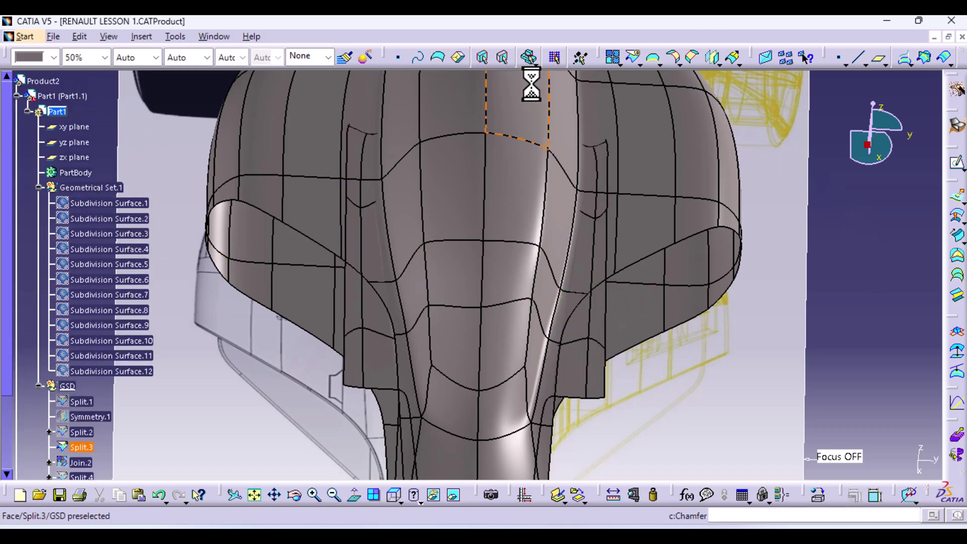
click(633, 56)
click(390, 380)
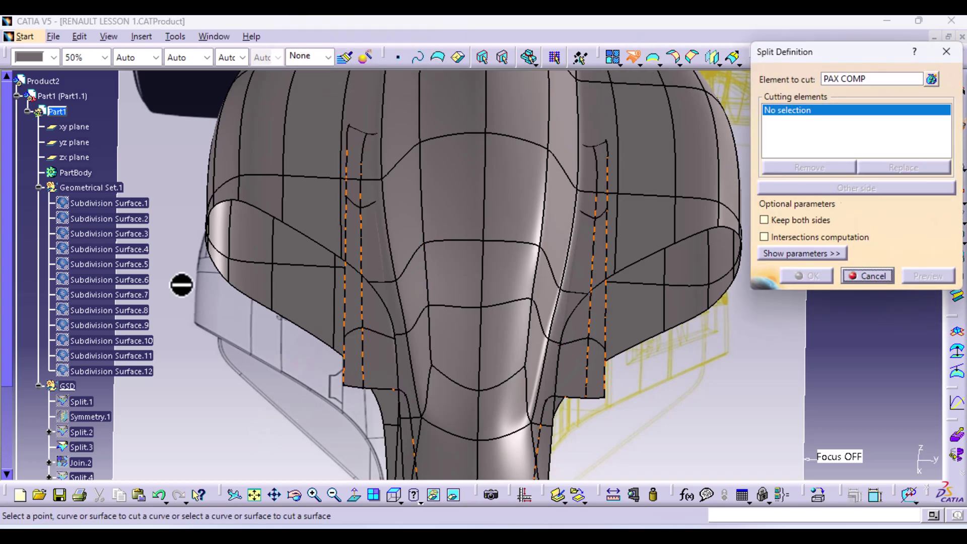
click(133, 234)
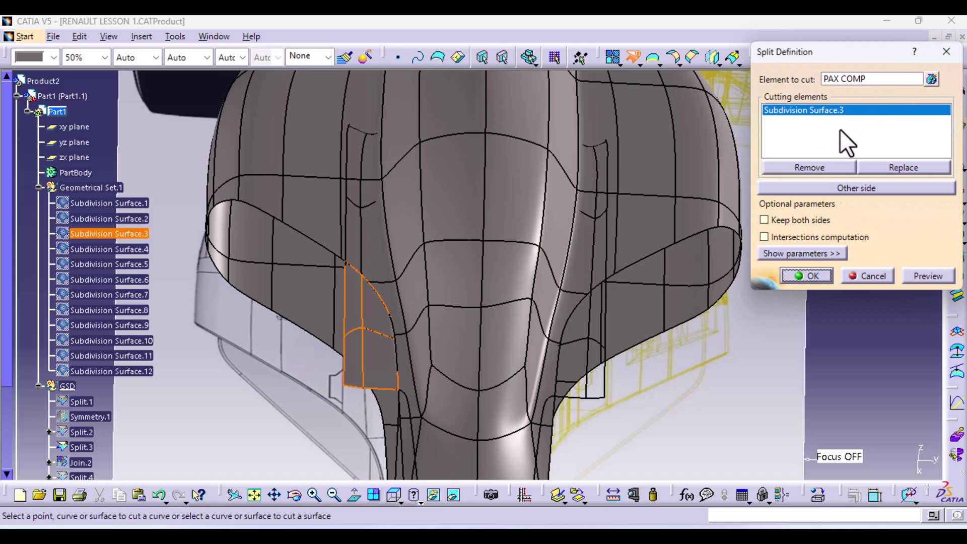
click(826, 167)
scroll(130, 377, down, 4)
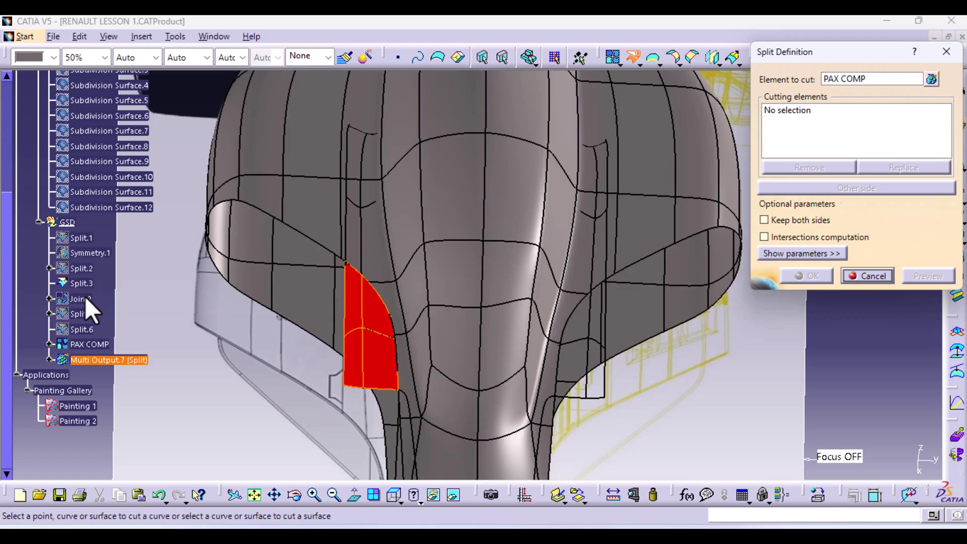
click(50, 268)
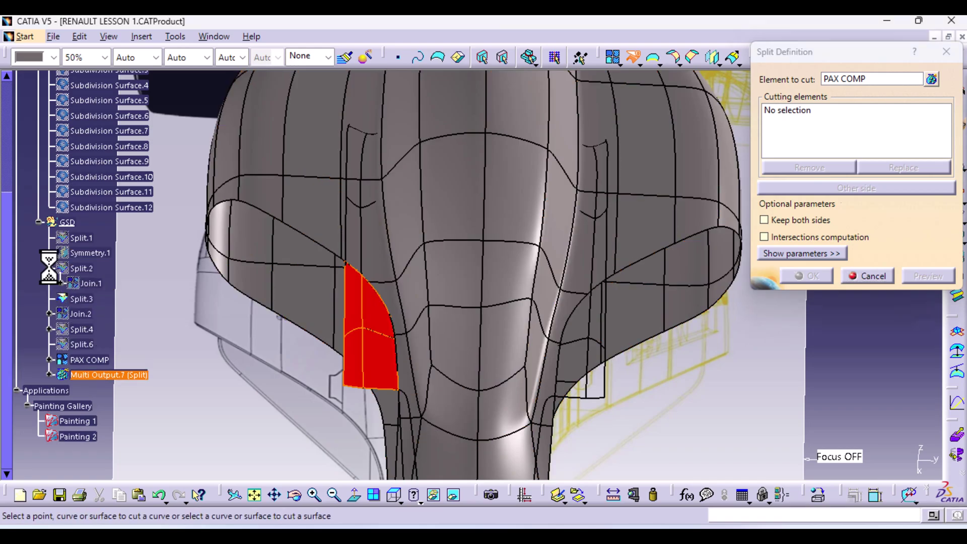
click(88, 284)
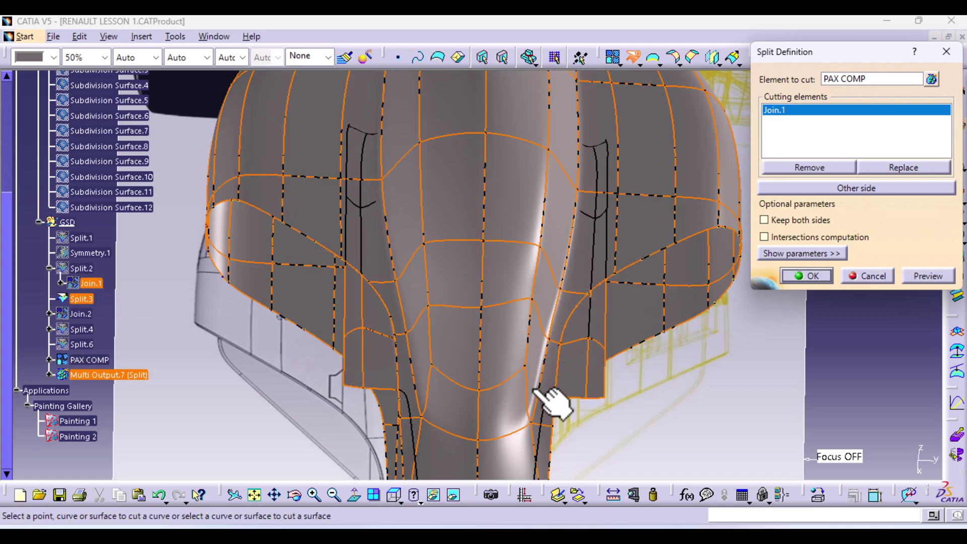
Switch the split to the other side to keep PAX COMP's main body without the two protruding side flaps, and accept.
middle_drag(547, 360, 535, 335)
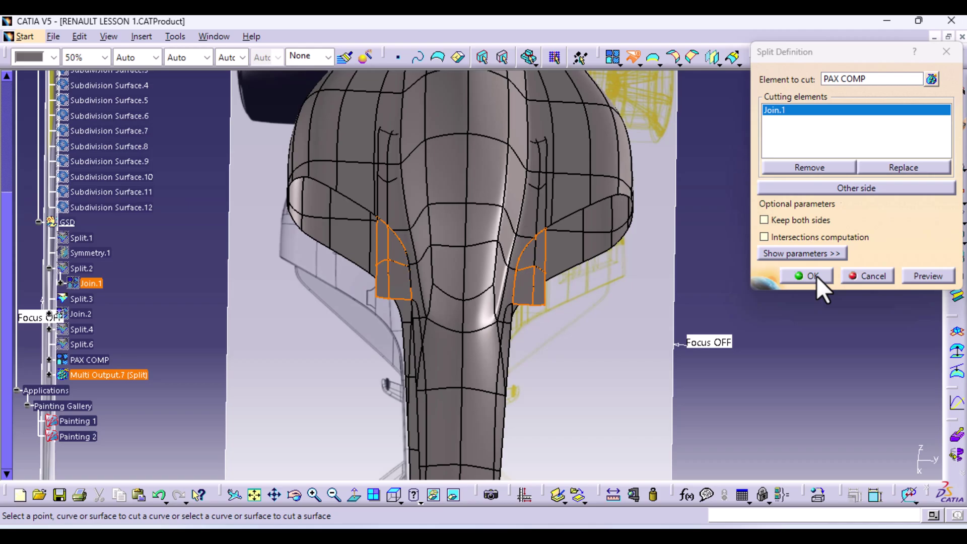
middle_drag(609, 387, 524, 303)
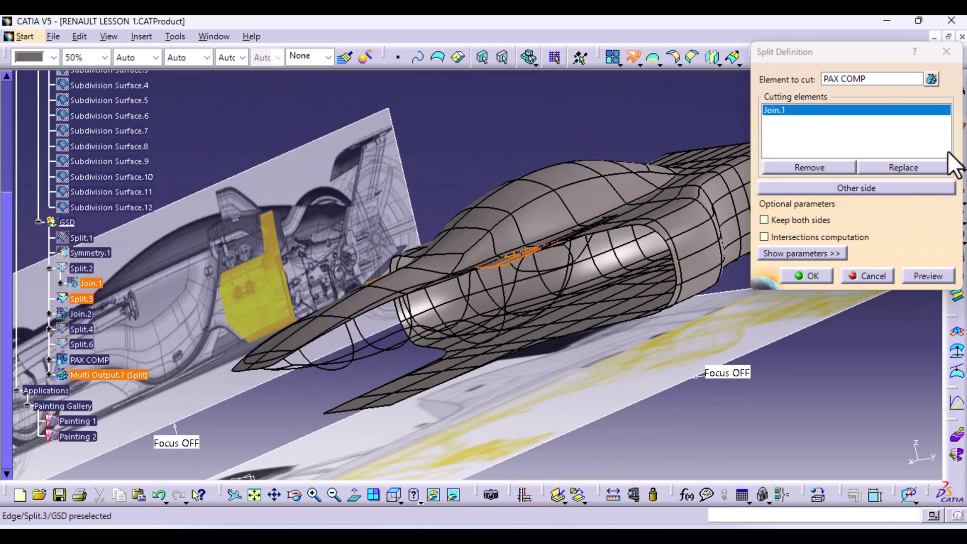
click(911, 186)
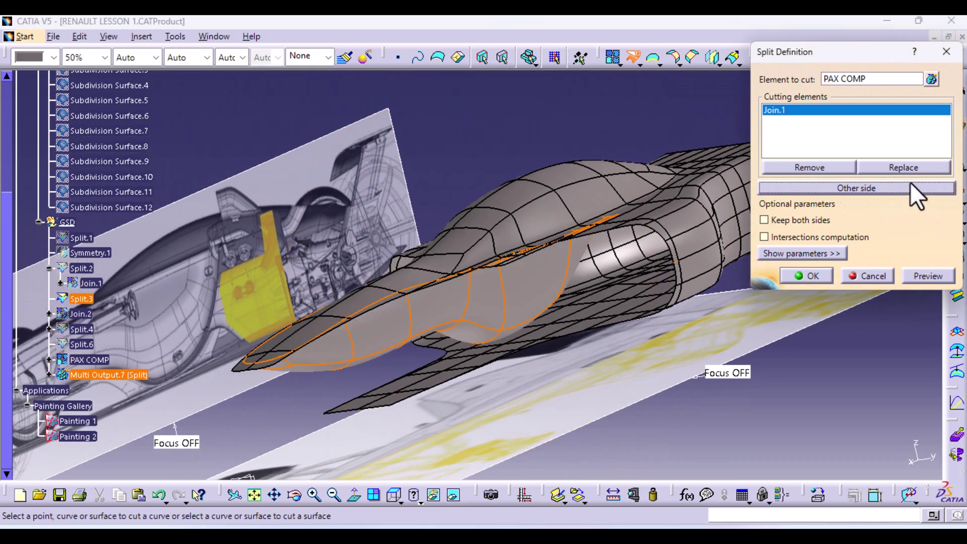
click(806, 276)
Rename the trimmed surface Split.7 as PAX COMP in its feature properties.
middle_drag(410, 270, 497, 404)
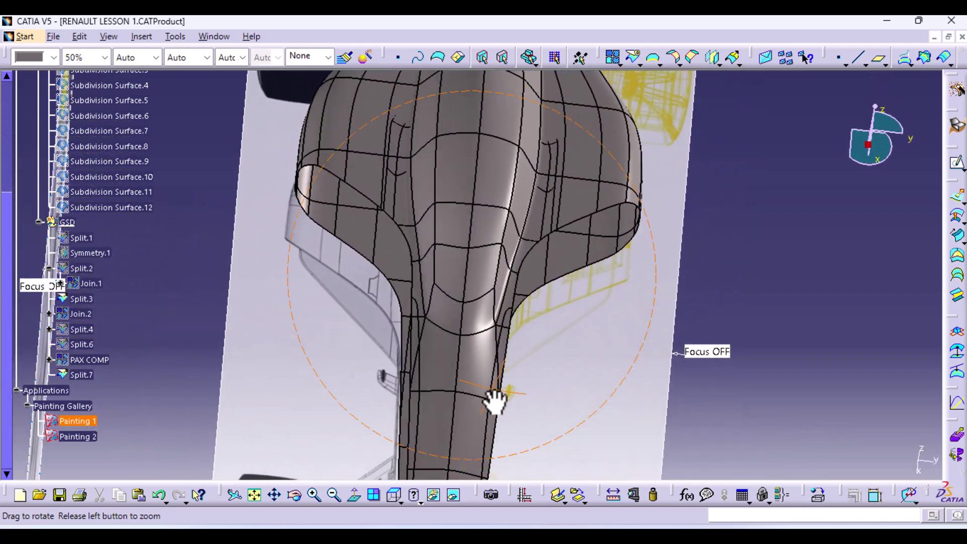
middle_drag(478, 247, 469, 392)
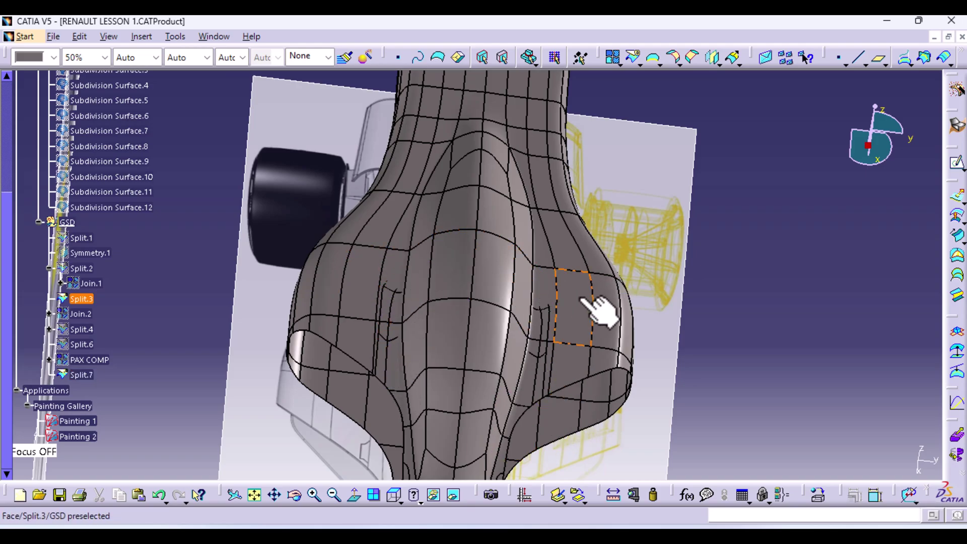
middle_drag(562, 431, 466, 279)
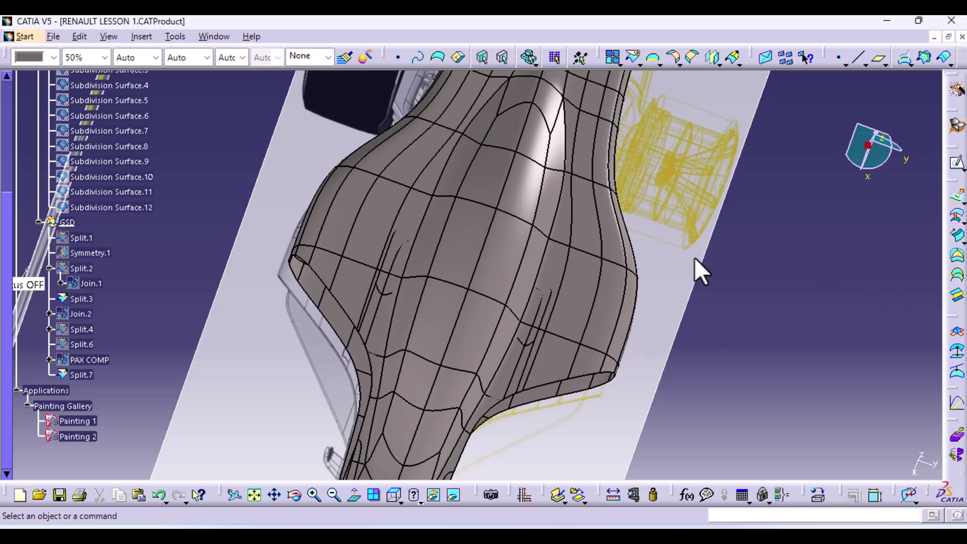
middle_drag(695, 270, 602, 211)
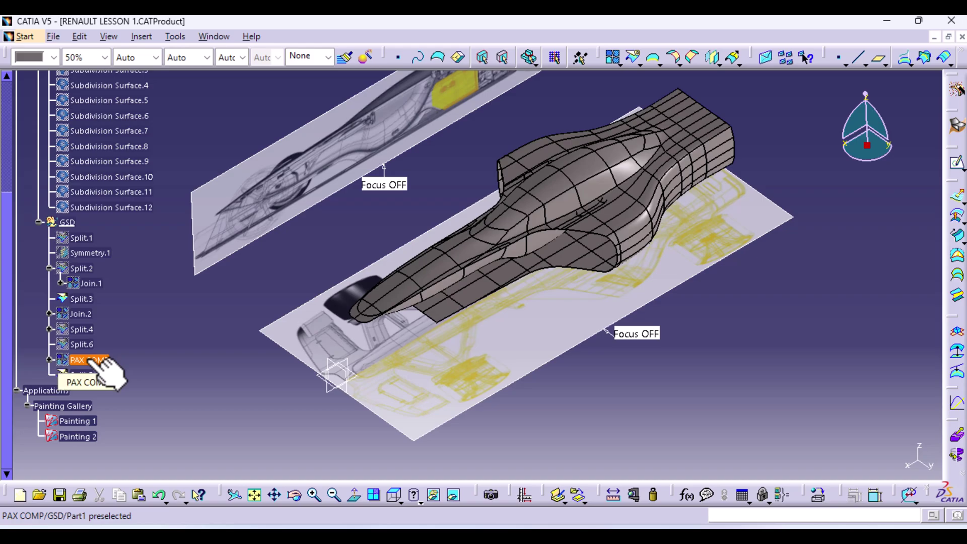
click(80, 375)
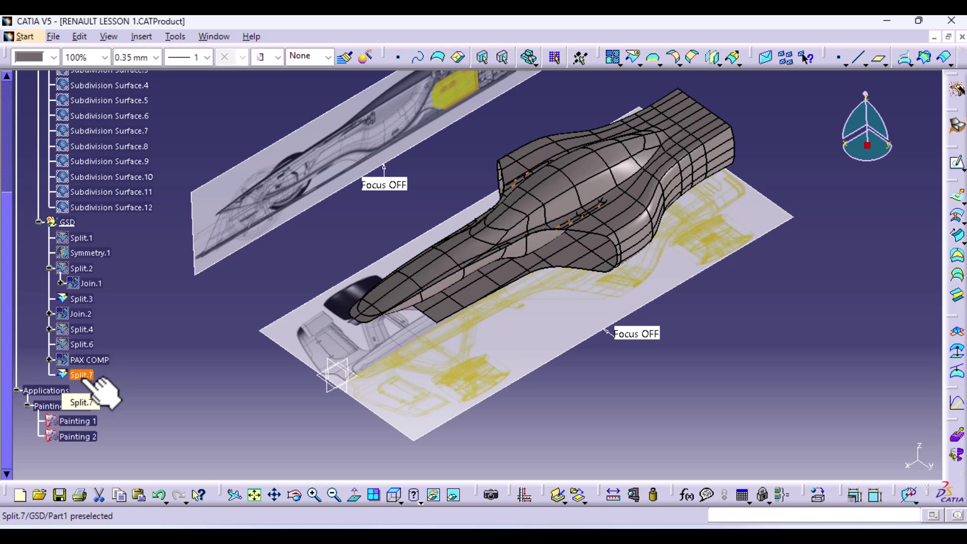
key(alt+Return)
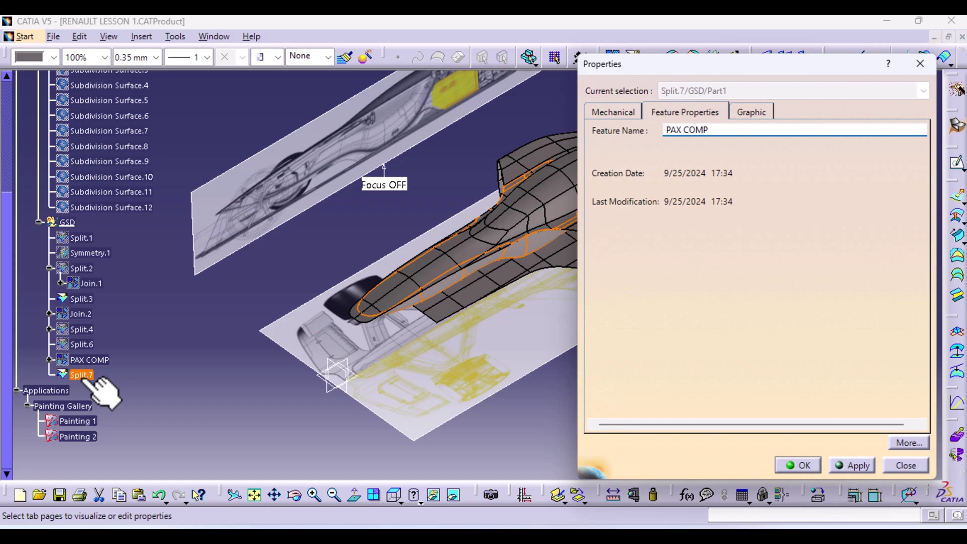
key(Return)
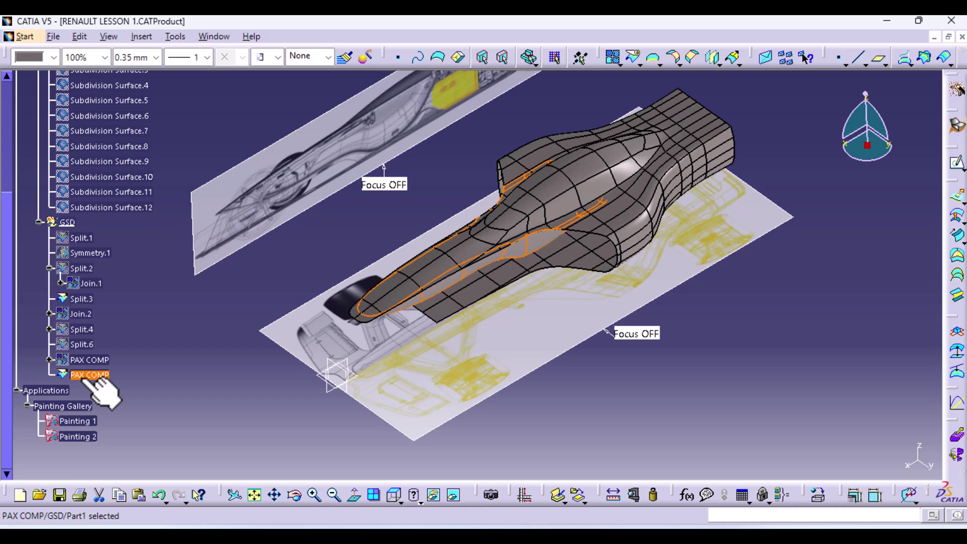